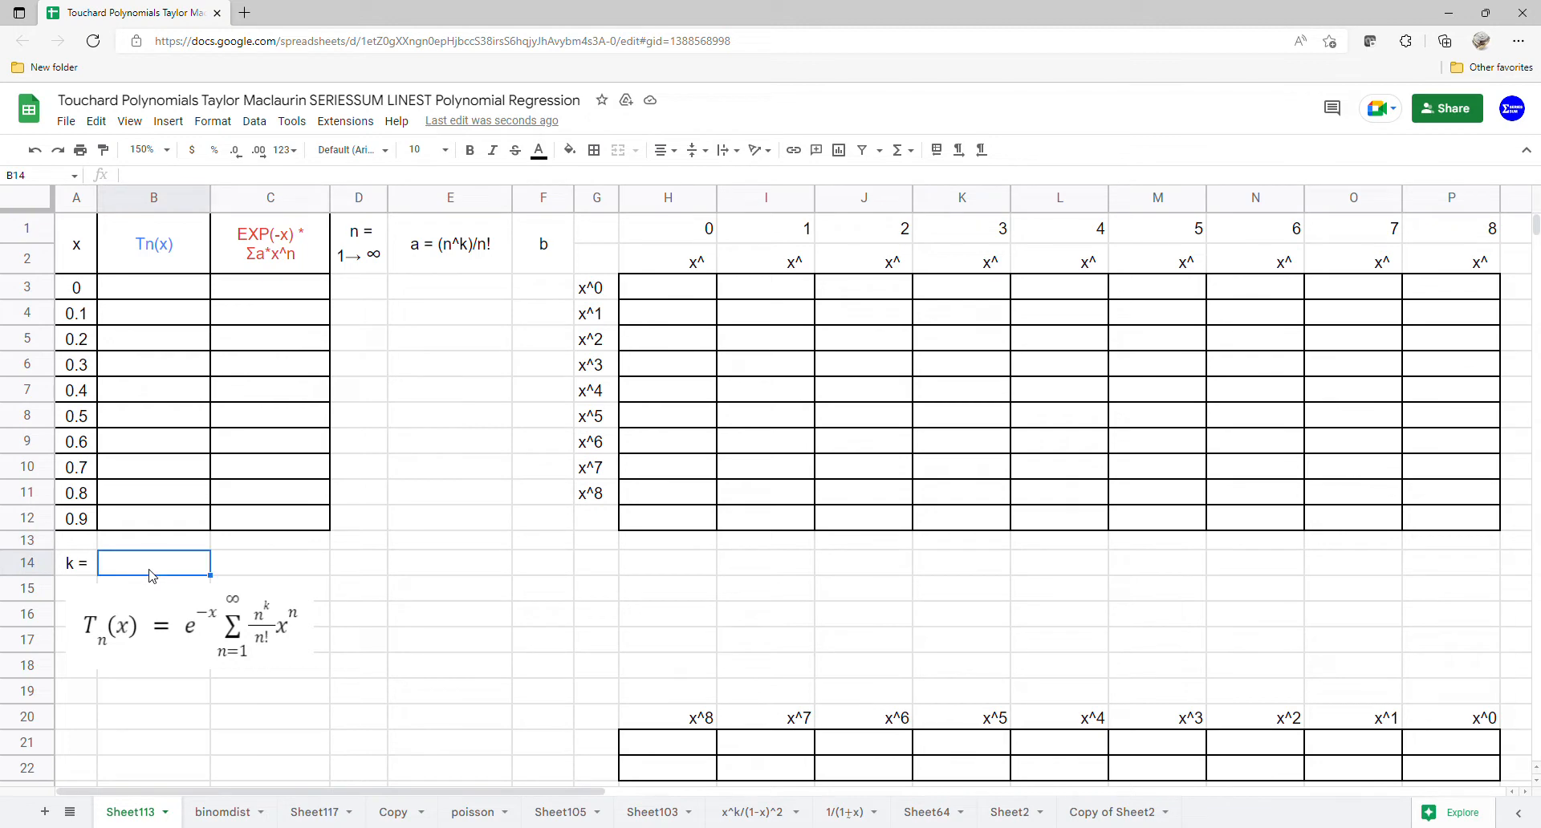
Step: Add data validation to B14 as a dropdown list from the range H1:P1
left_click(254, 121)
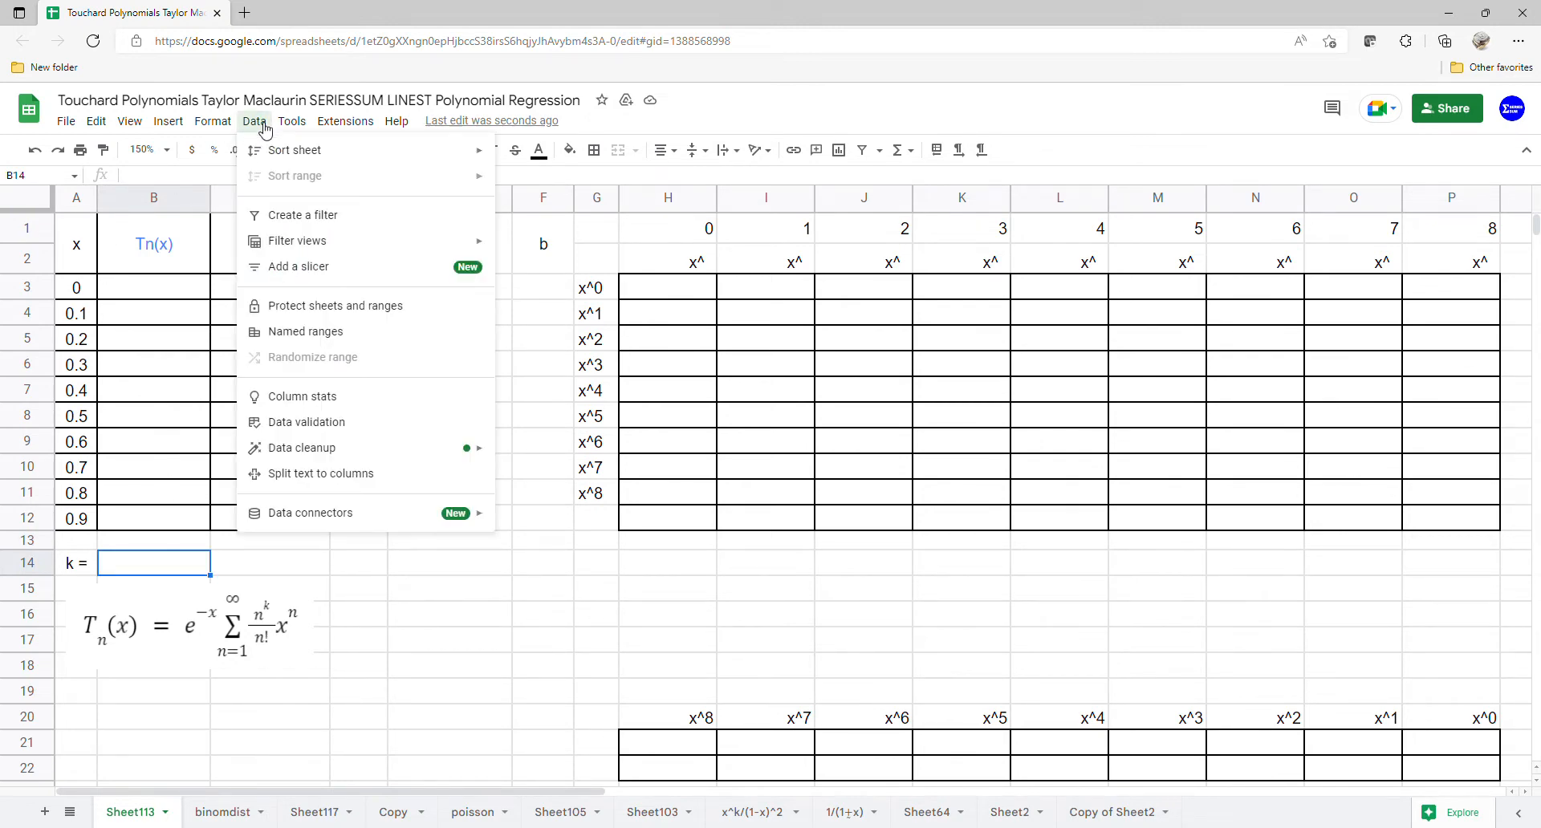
left_click(302, 422)
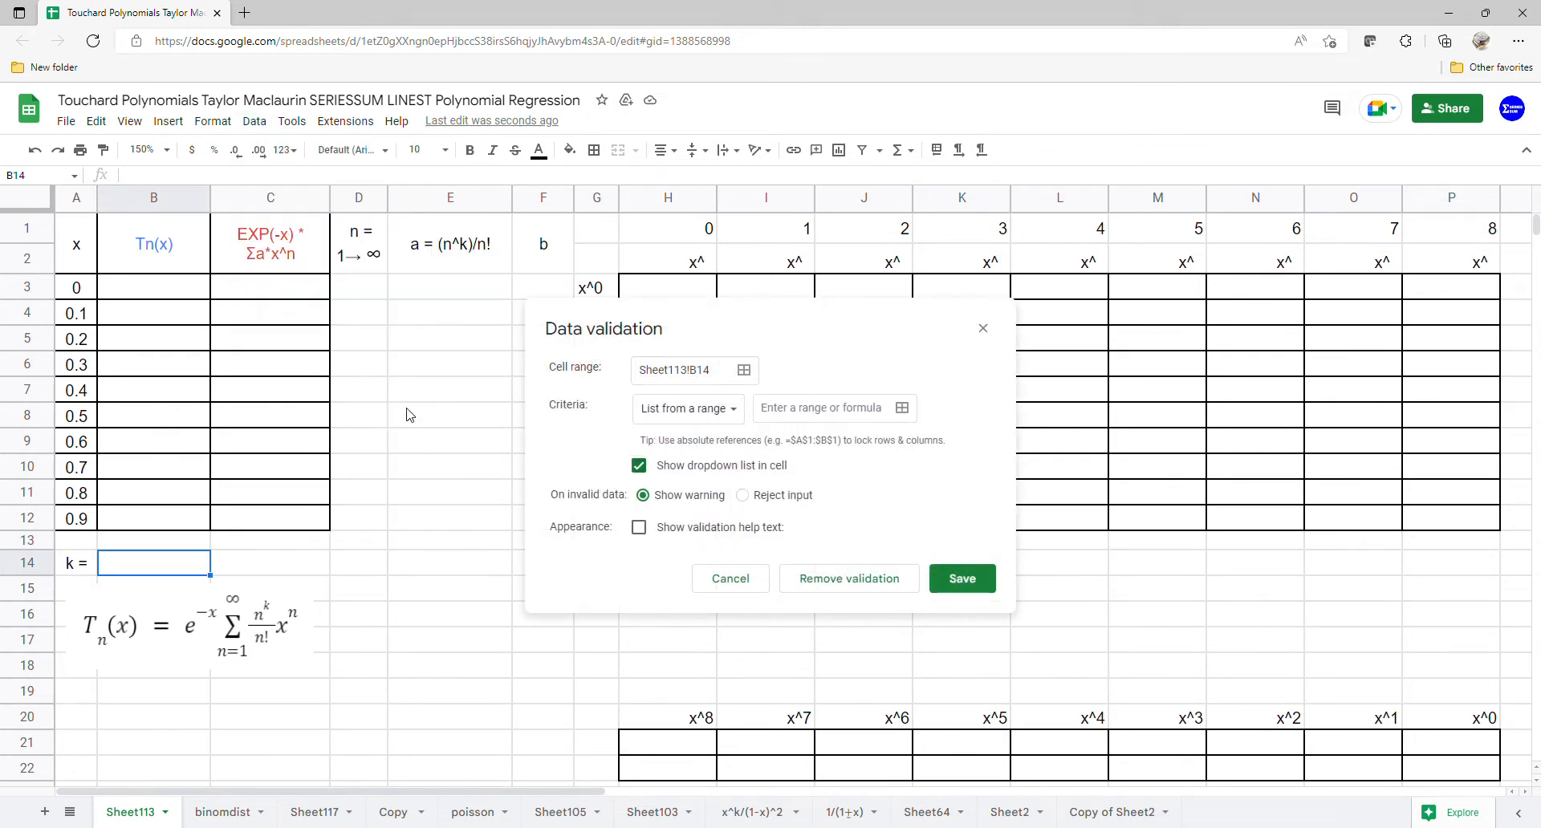
left_click(902, 409)
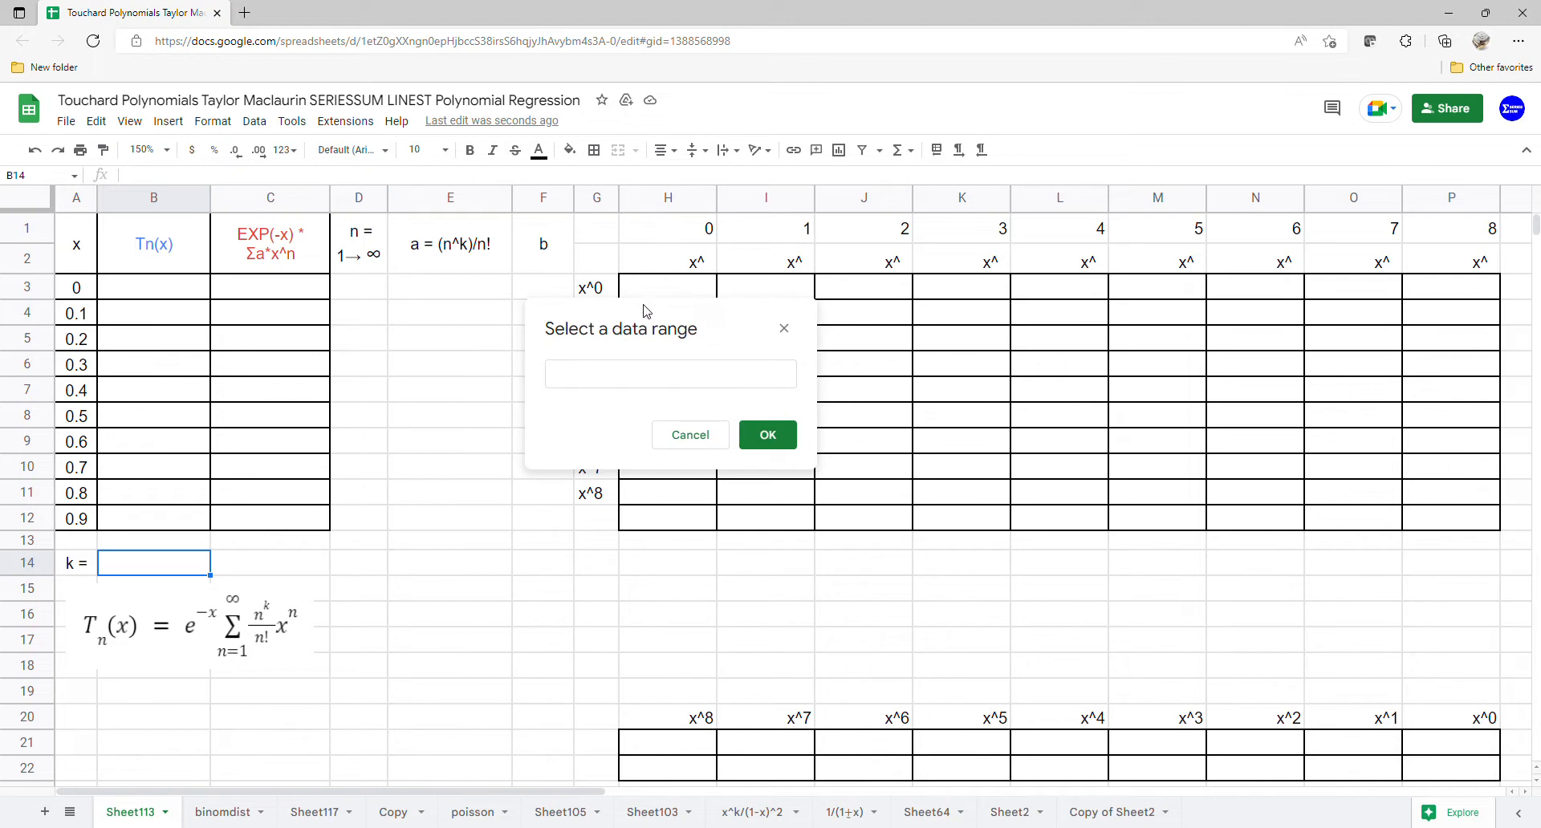
left_click(628, 380)
left_click_drag(667, 234, 1379, 234)
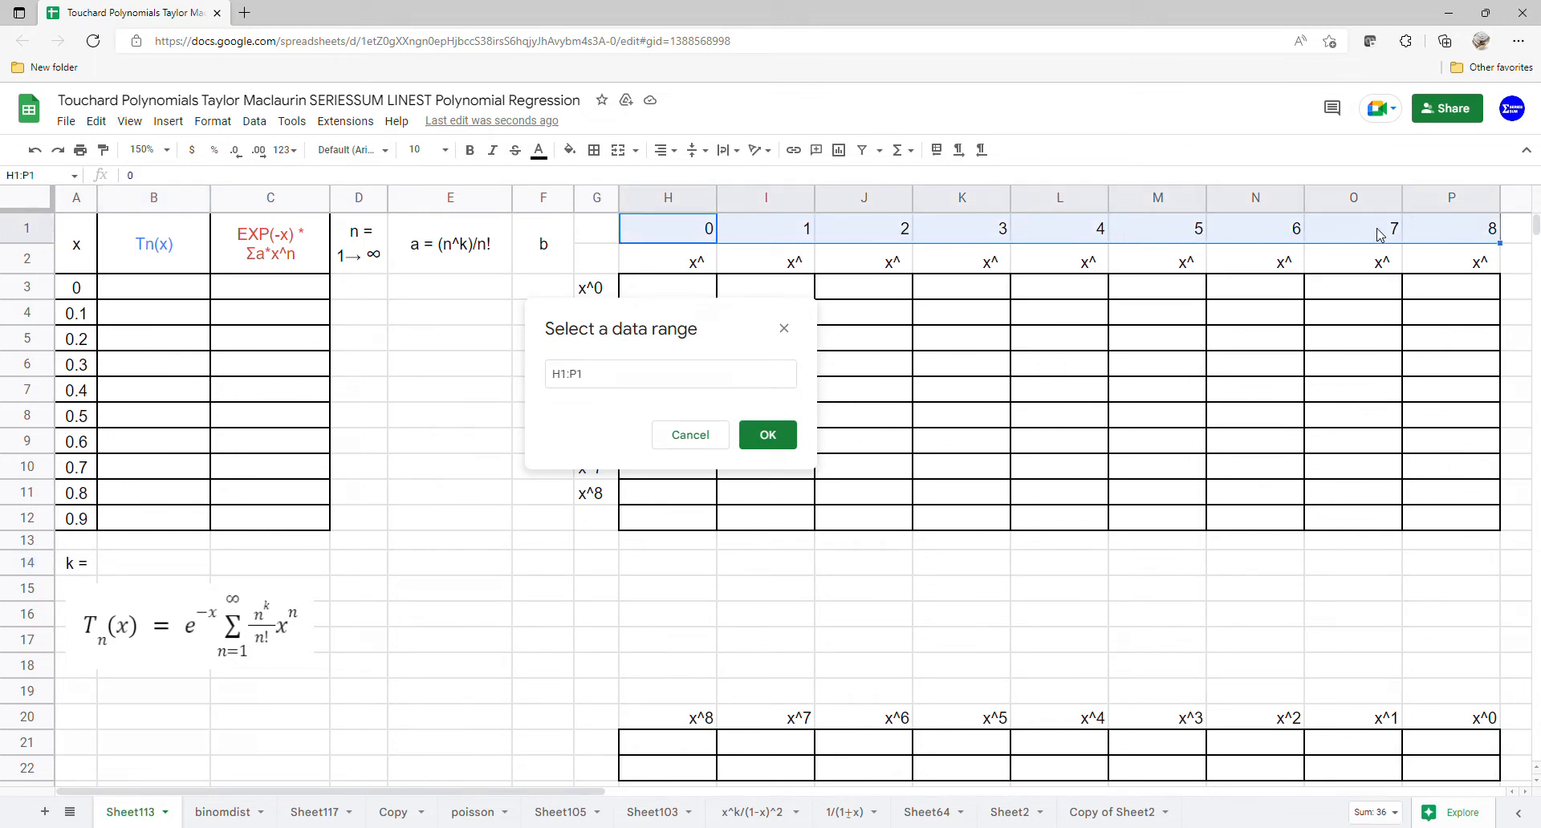
left_click(783, 440)
left_click(963, 579)
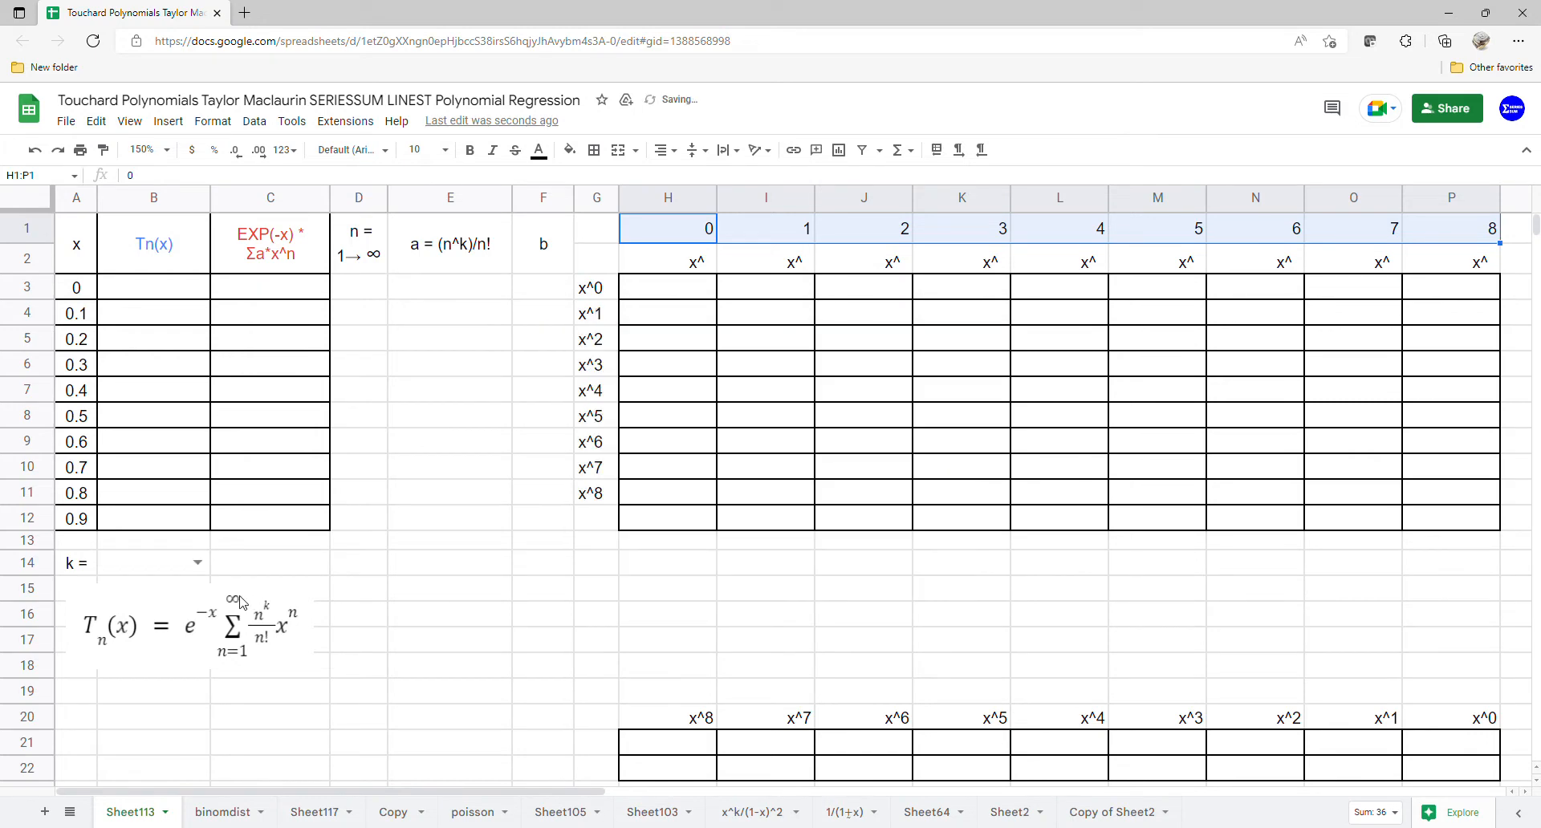
Step: Choose 0 as the value of k in B14's dropdown
left_click(206, 564)
left_click(189, 600)
left_click(395, 602)
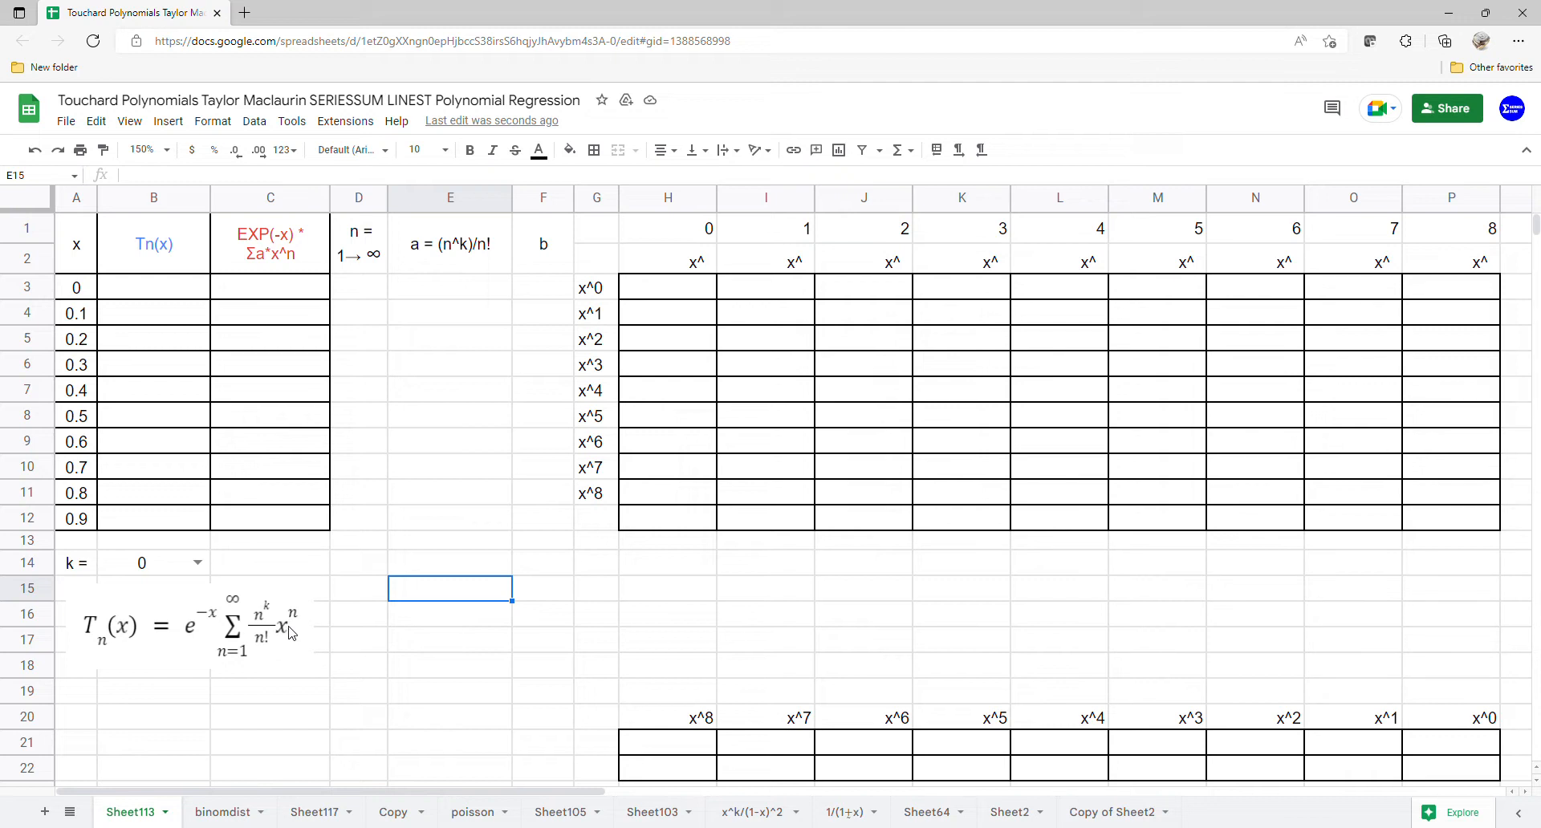
Step: Enter 1 in D3 to start the n sequence
left_click(367, 283)
type("1")
key("Return")
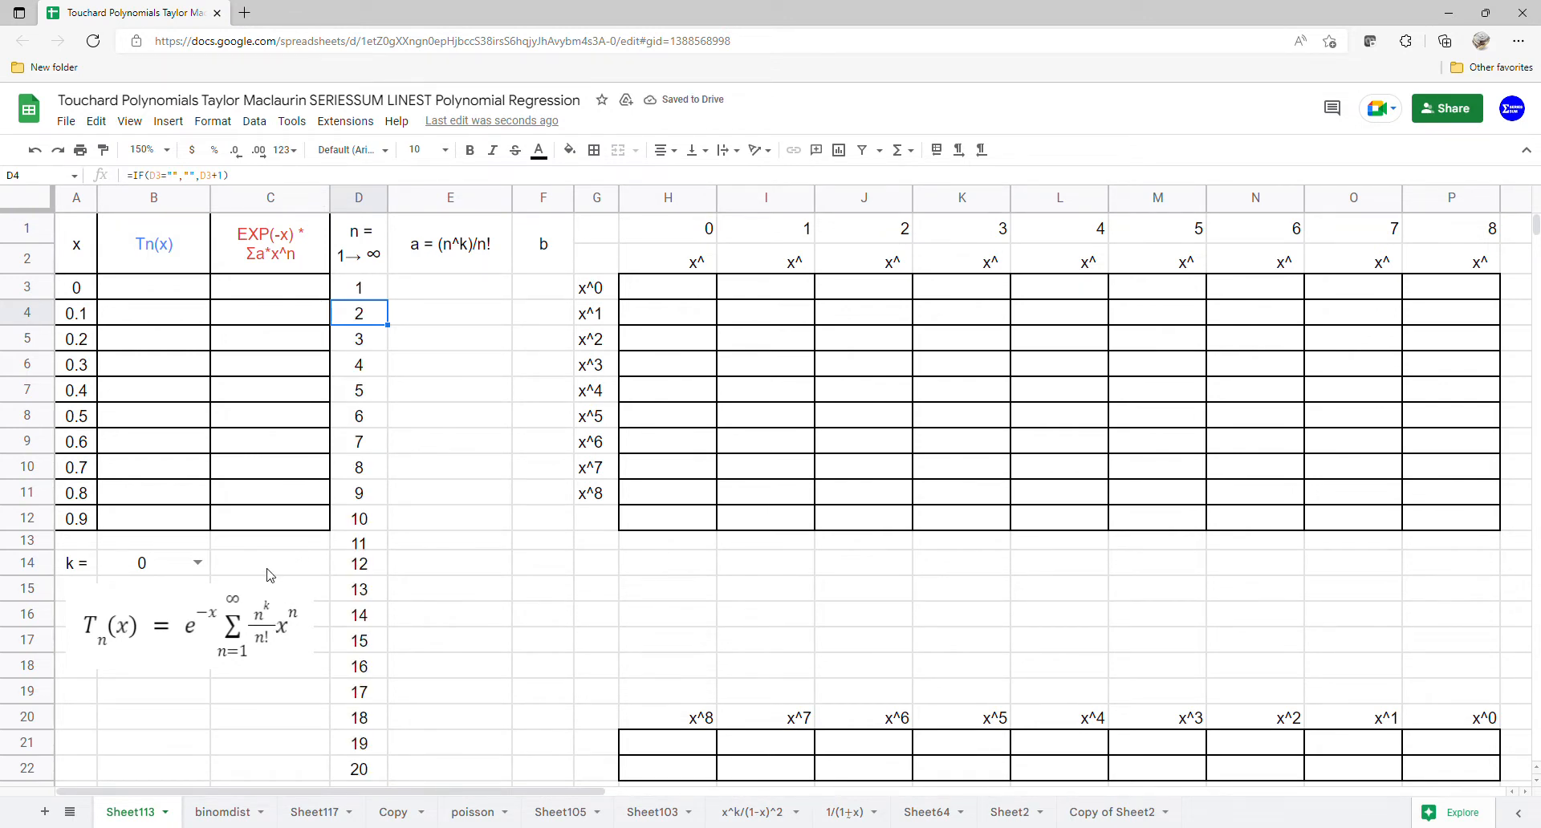
Step: Enter =ARRAYFORMULA(D3:D22^B14/FACT(D3:D22)) in E3 to compute the coefficients
left_click(476, 289)
type("=arr")
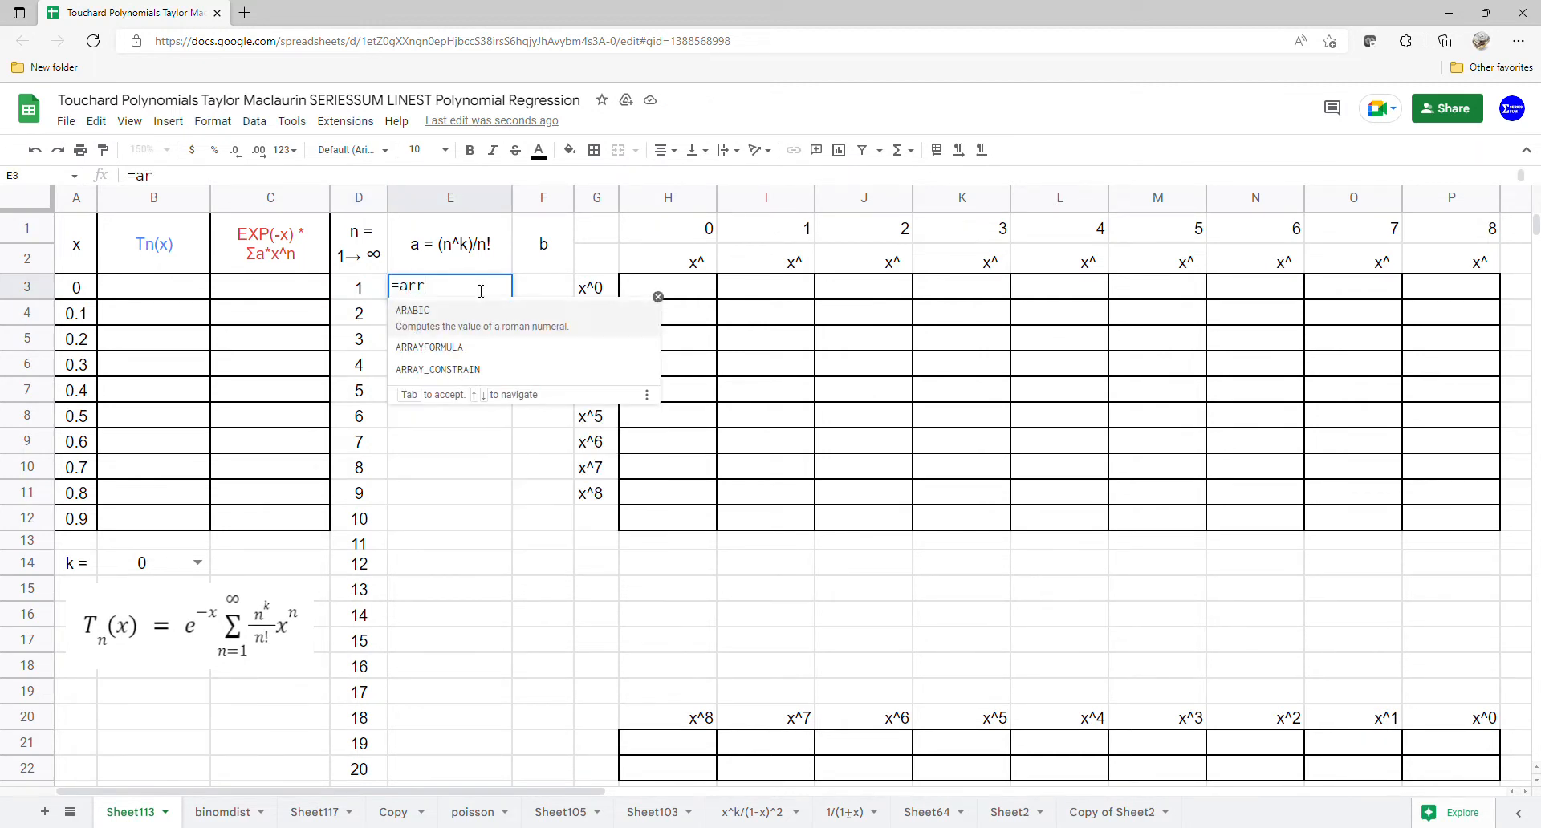
key("Tab")
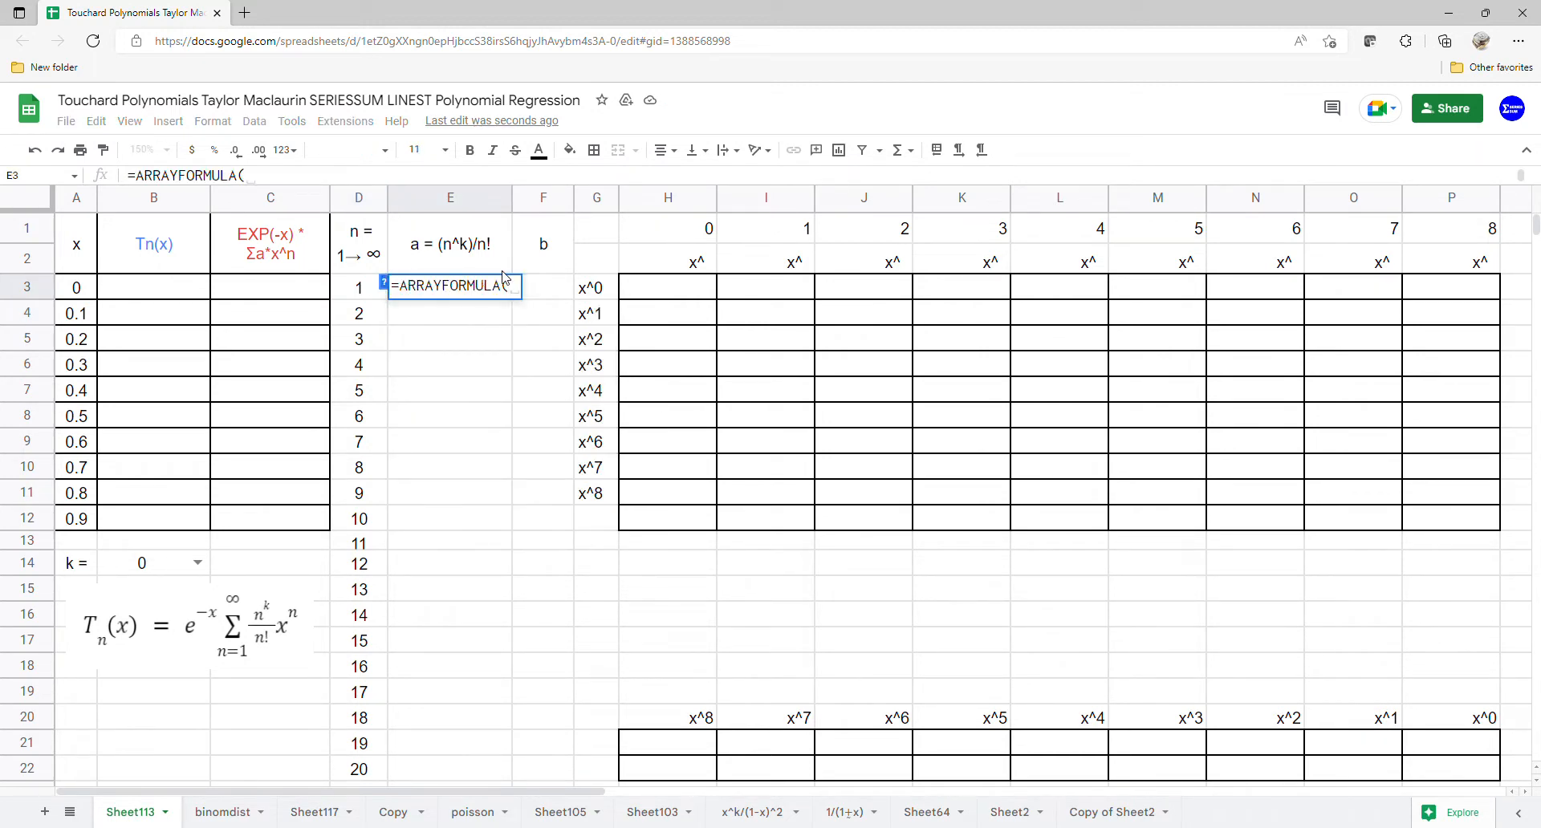
left_click_drag(359, 287, 365, 771)
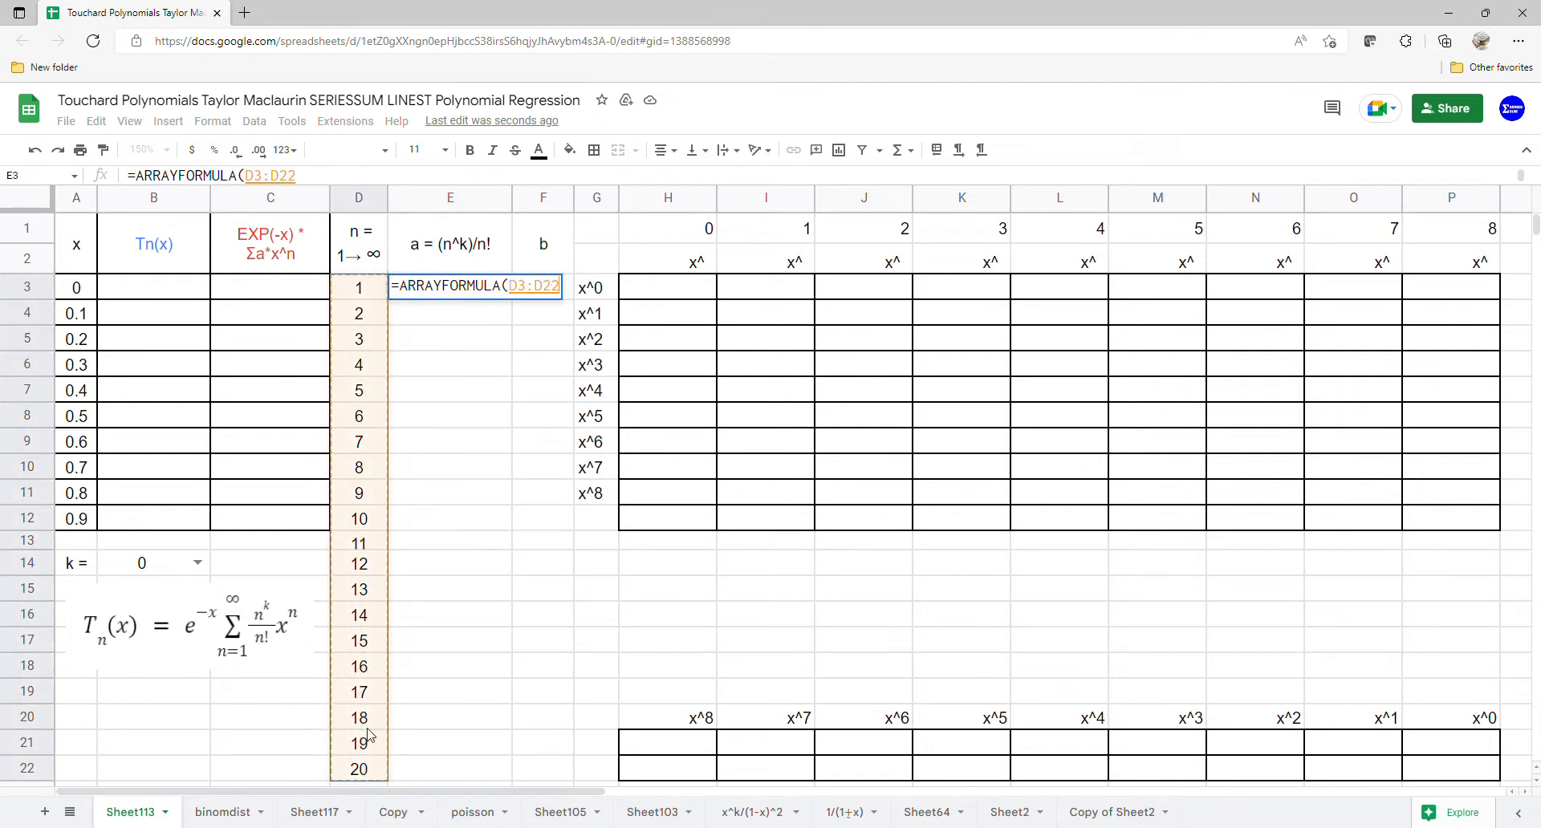
type("^")
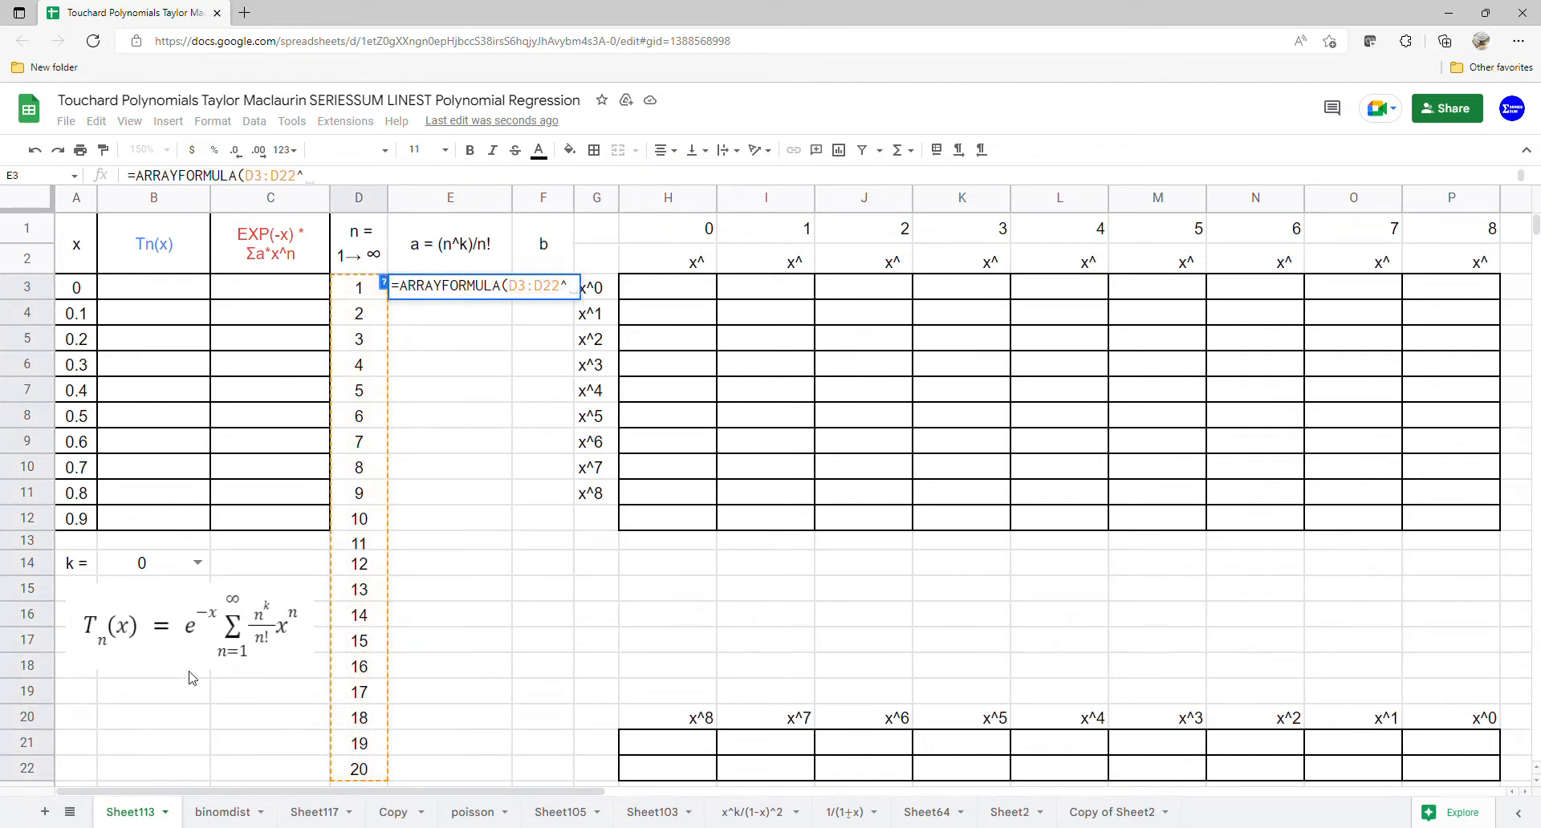
left_click(169, 573)
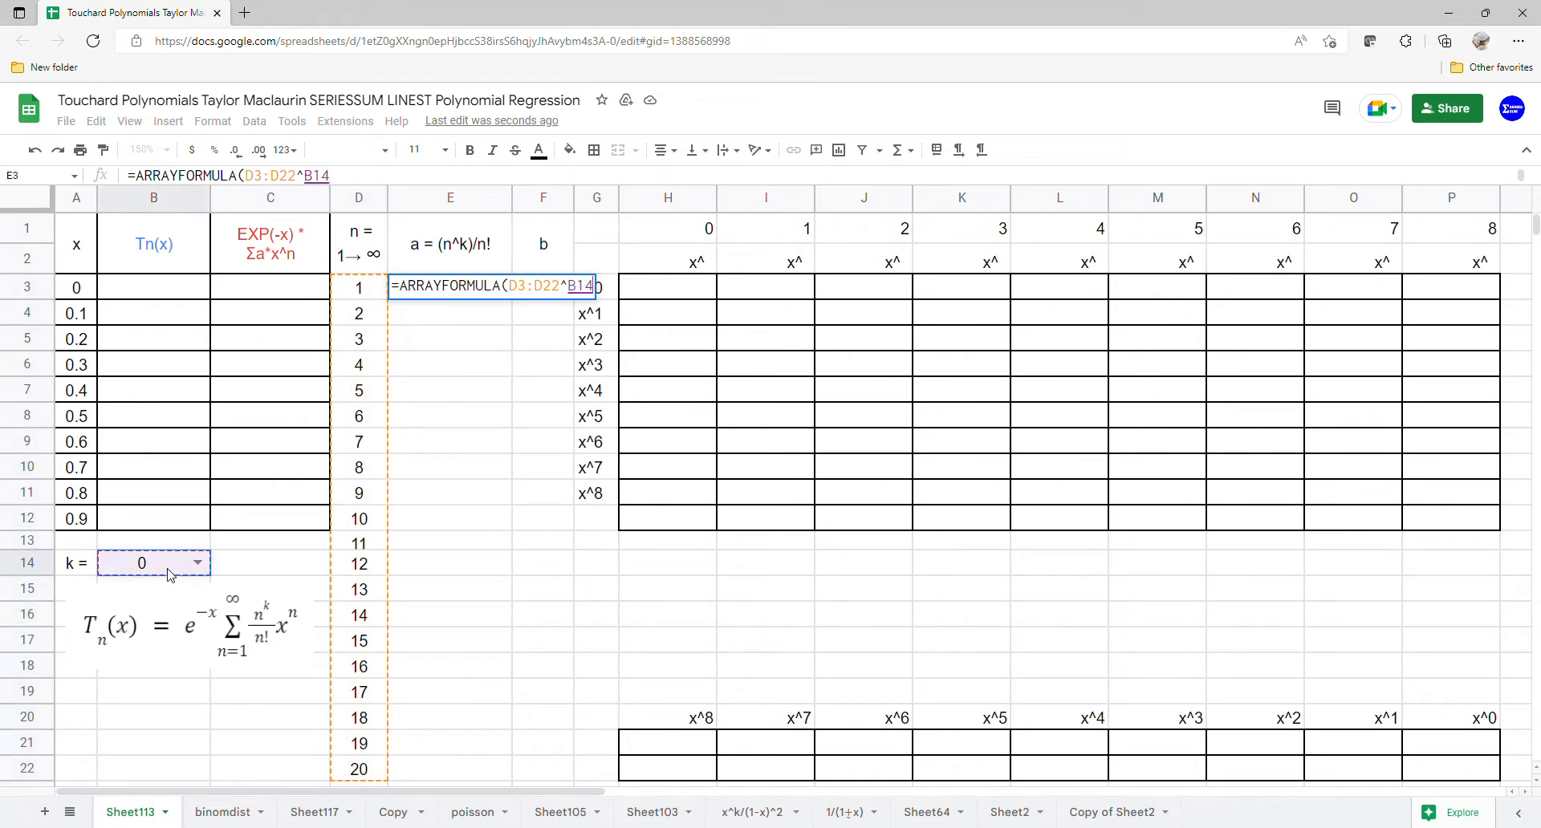
type("/")
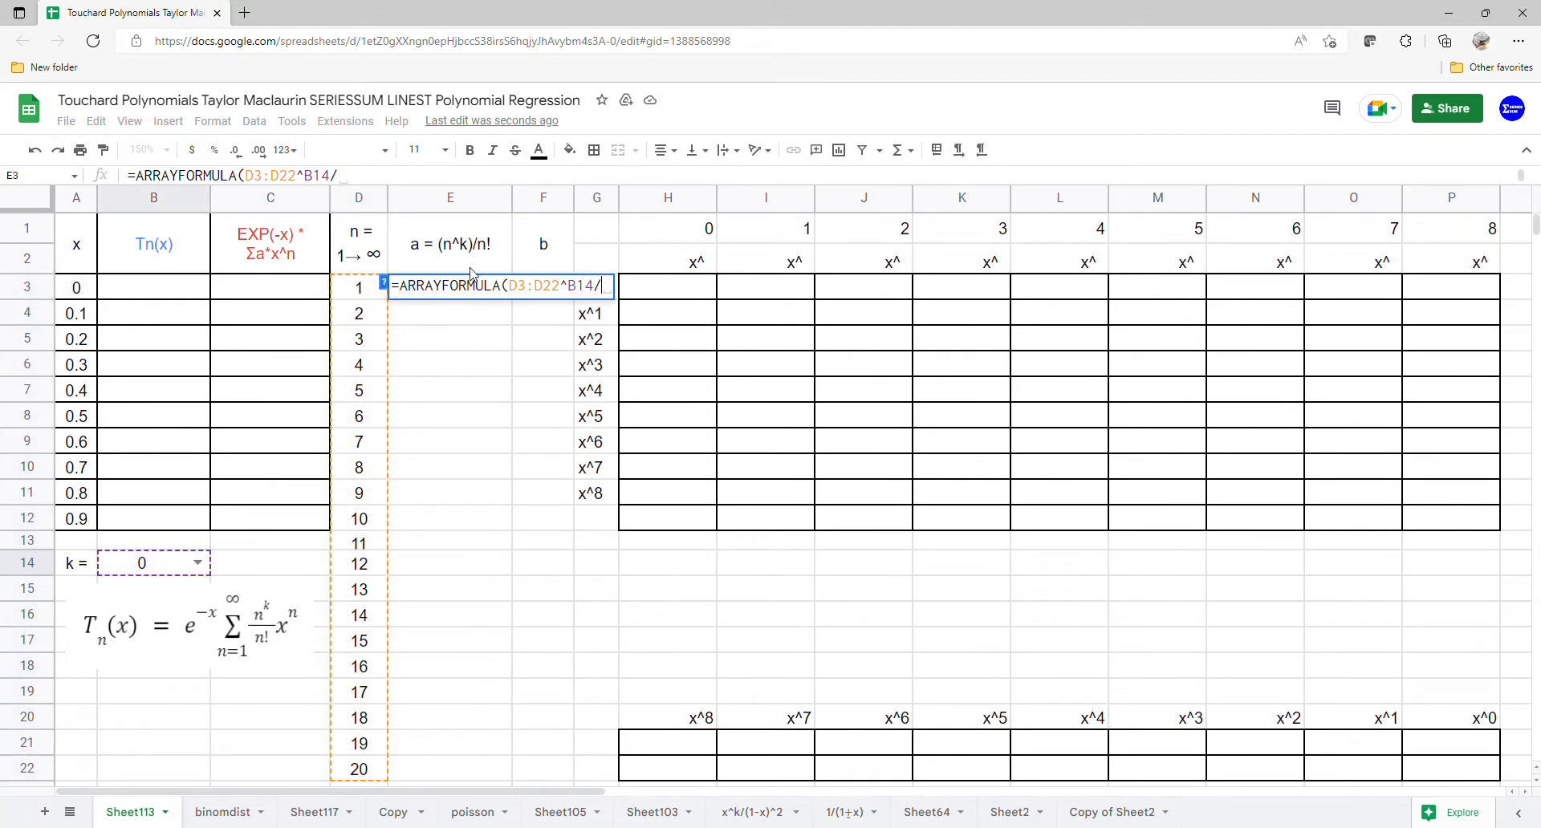
type("FA")
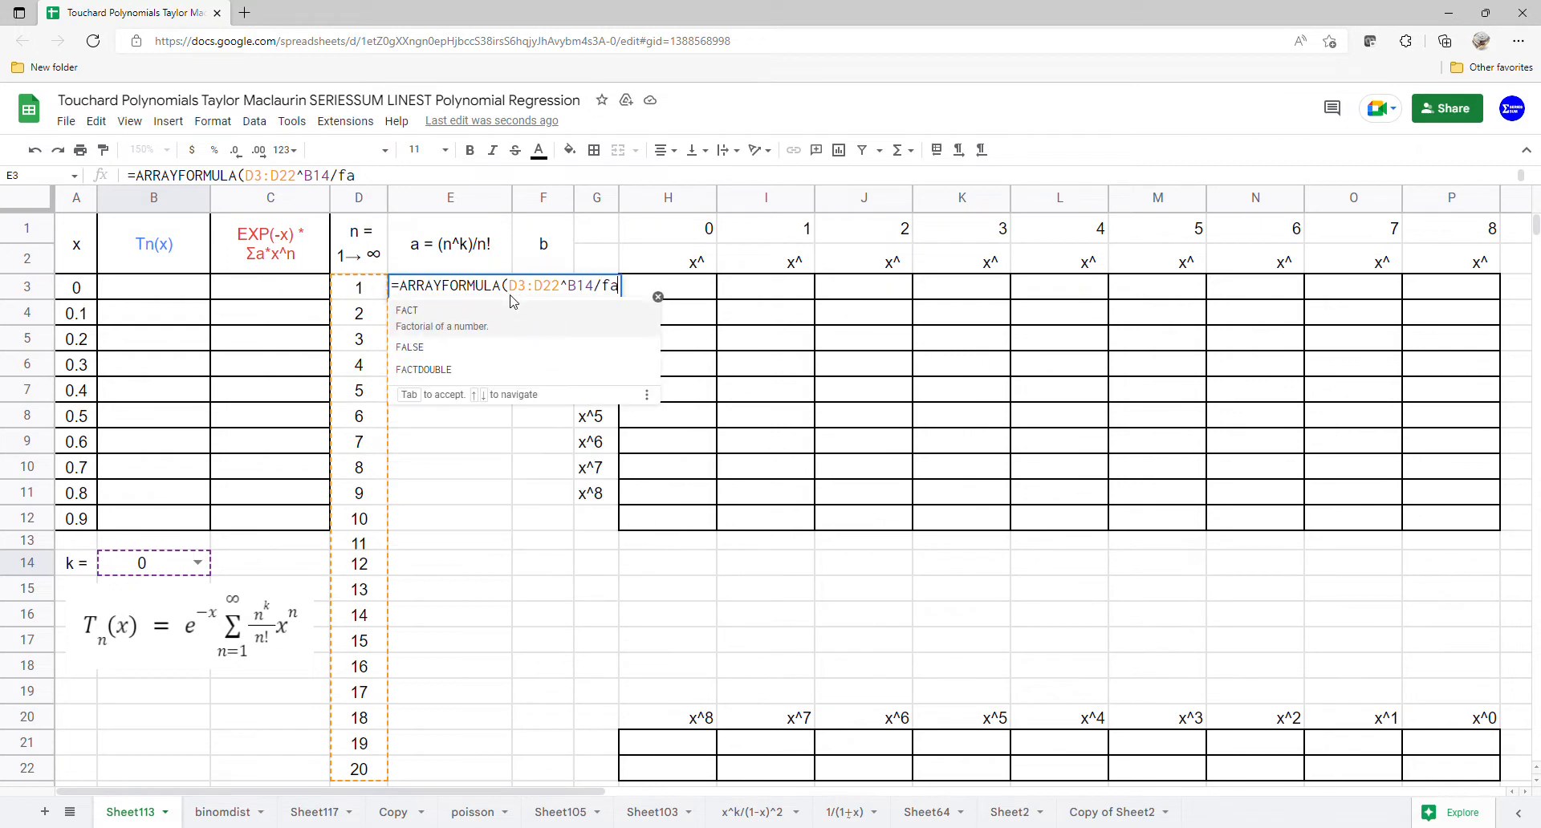
left_click(462, 333)
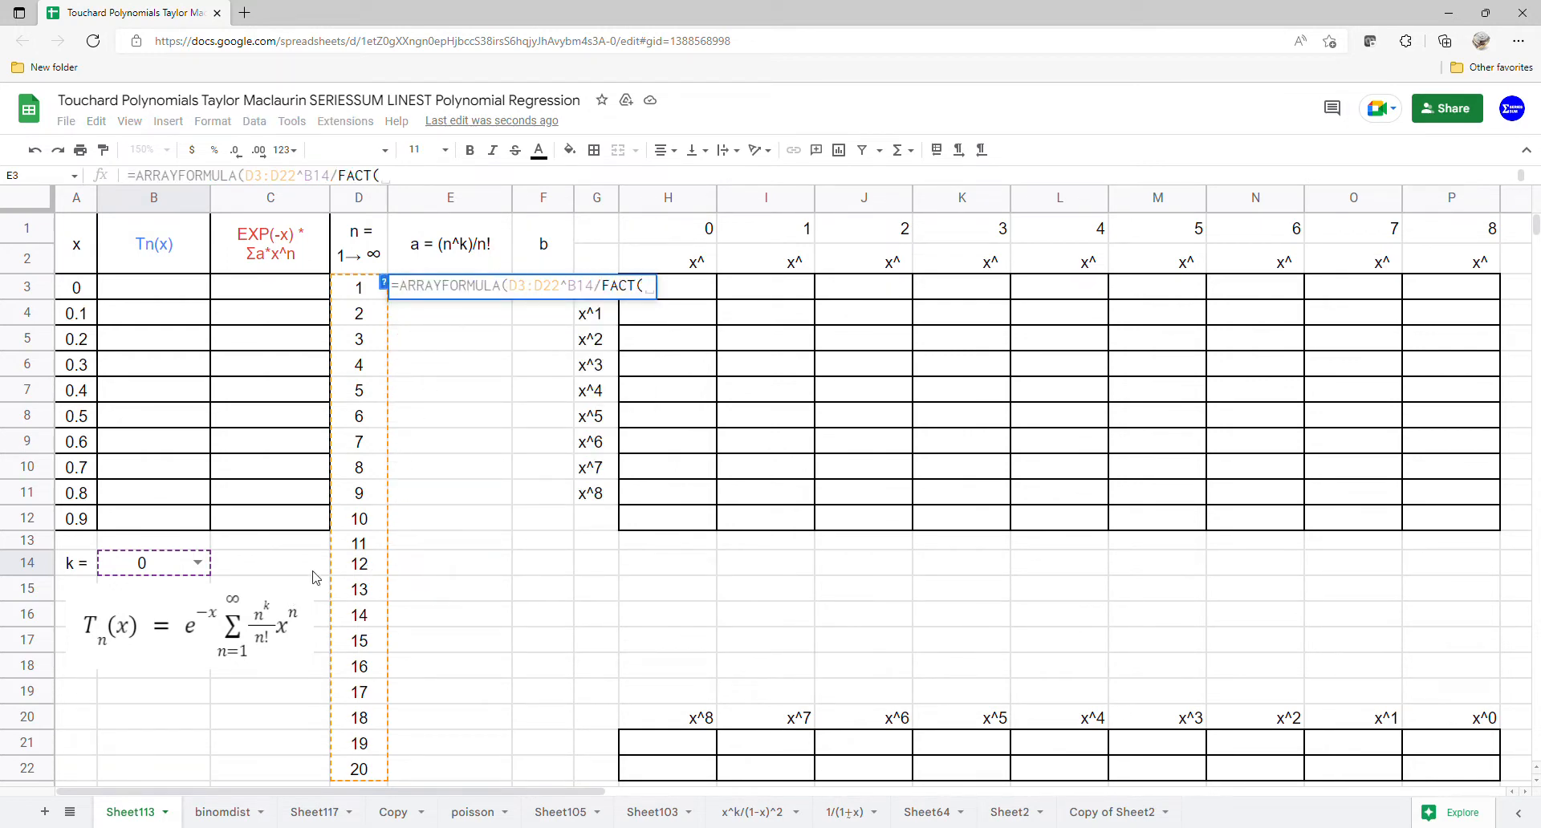
left_click_drag(369, 298, 363, 772)
key("Return")
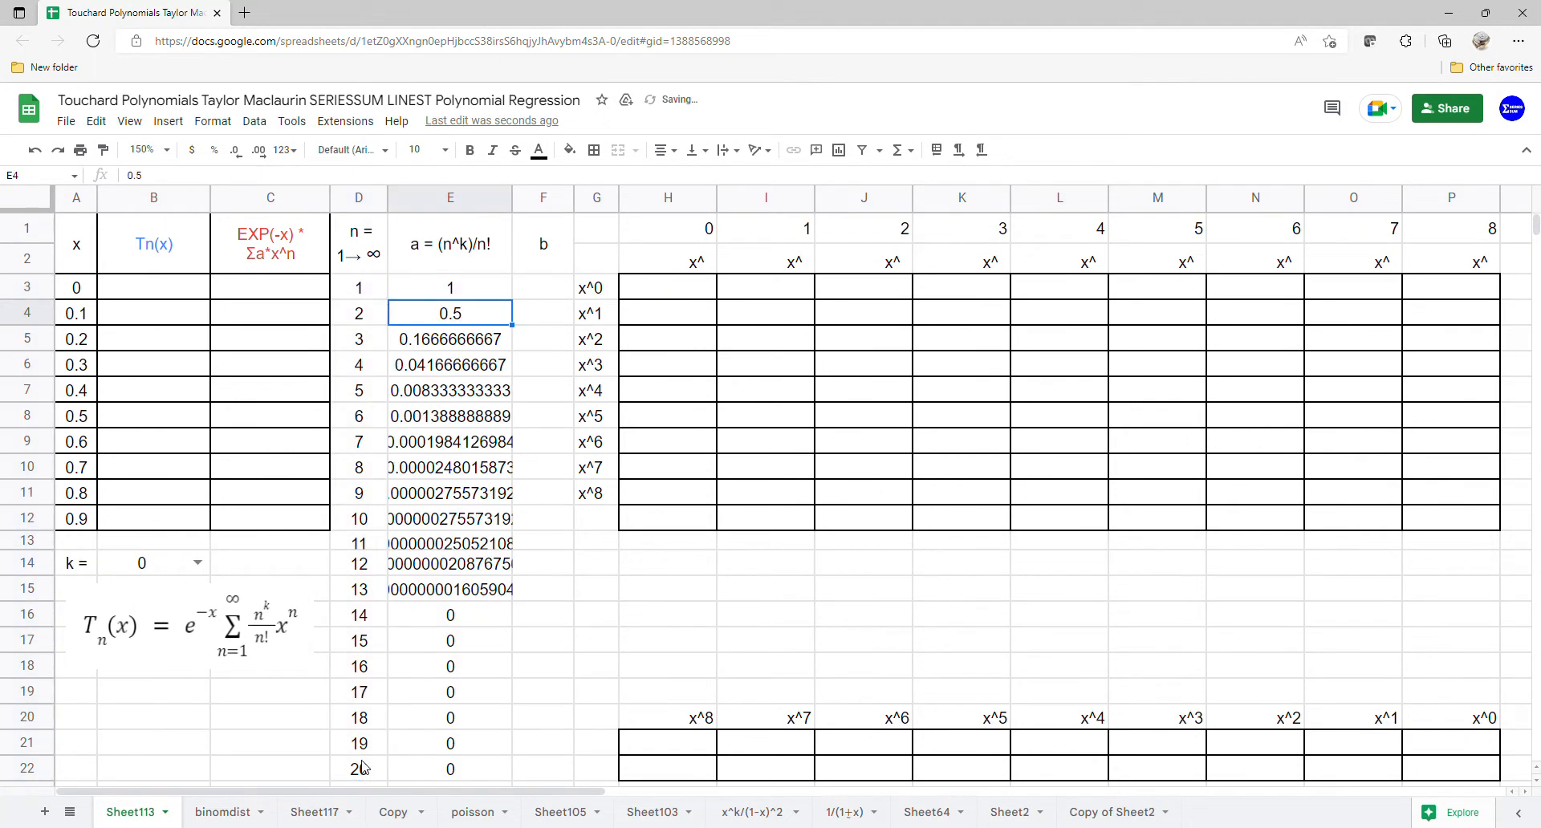
Step: Enter =ARRAYFORMULA(SERIESSUM(A3:A12,1,1,E3:E22)) in C3 to sum the series for each x
left_click(302, 297)
type("=arr")
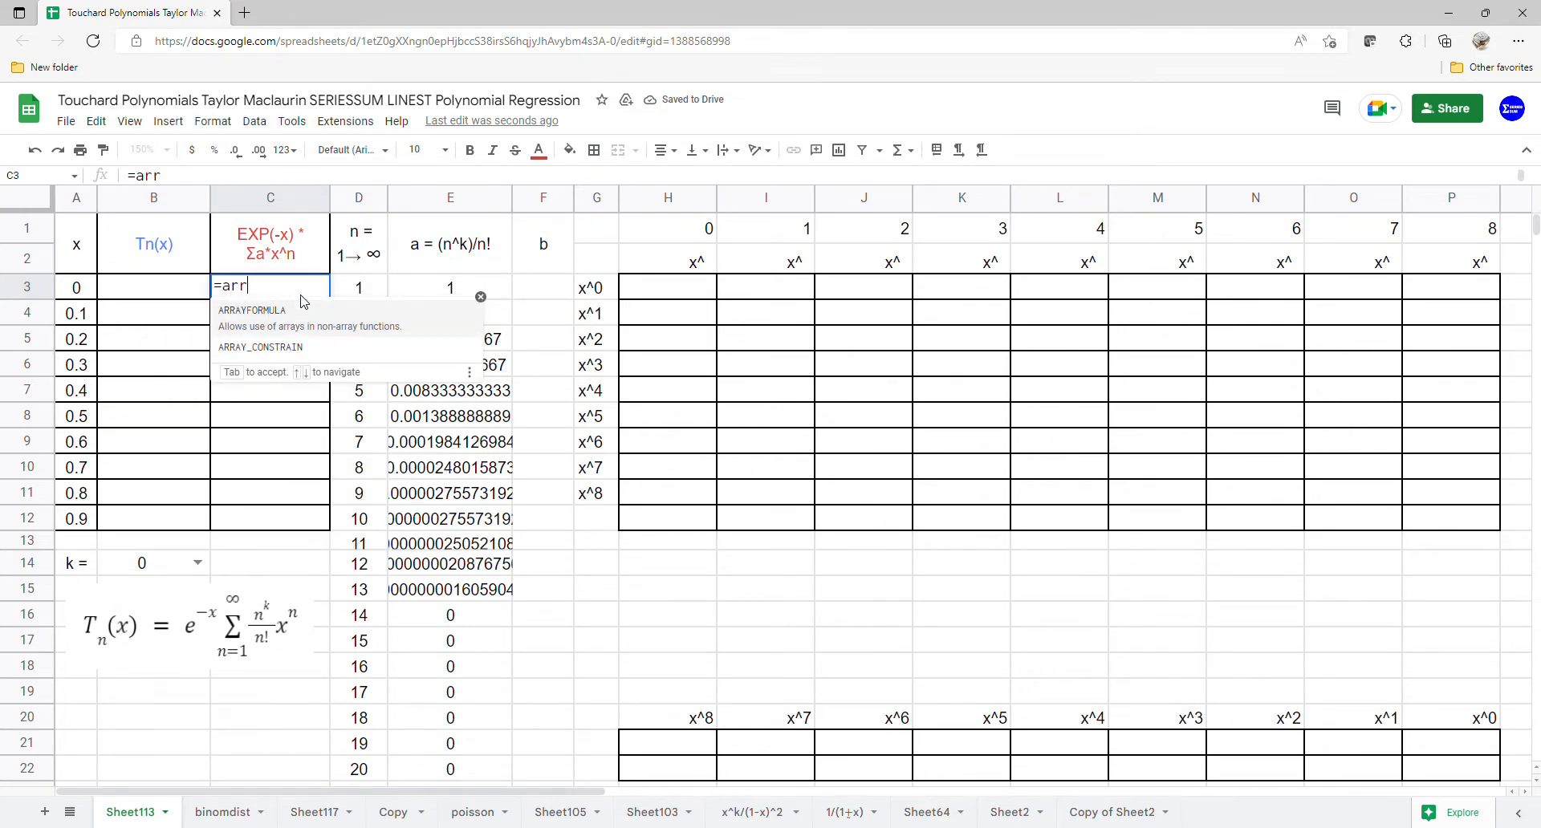
key("Tab")
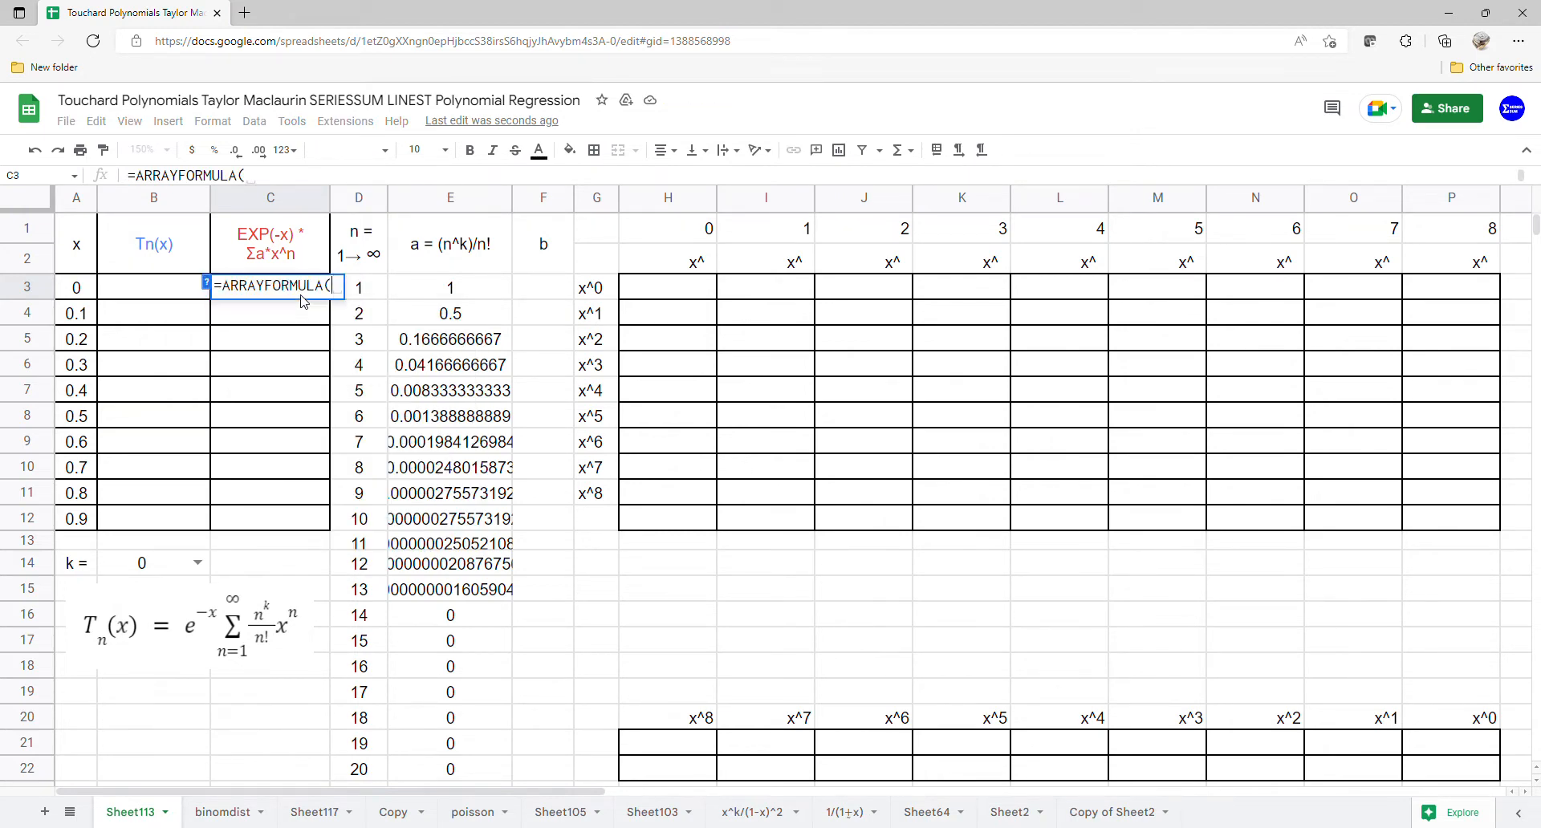
type("ser")
key("Tab")
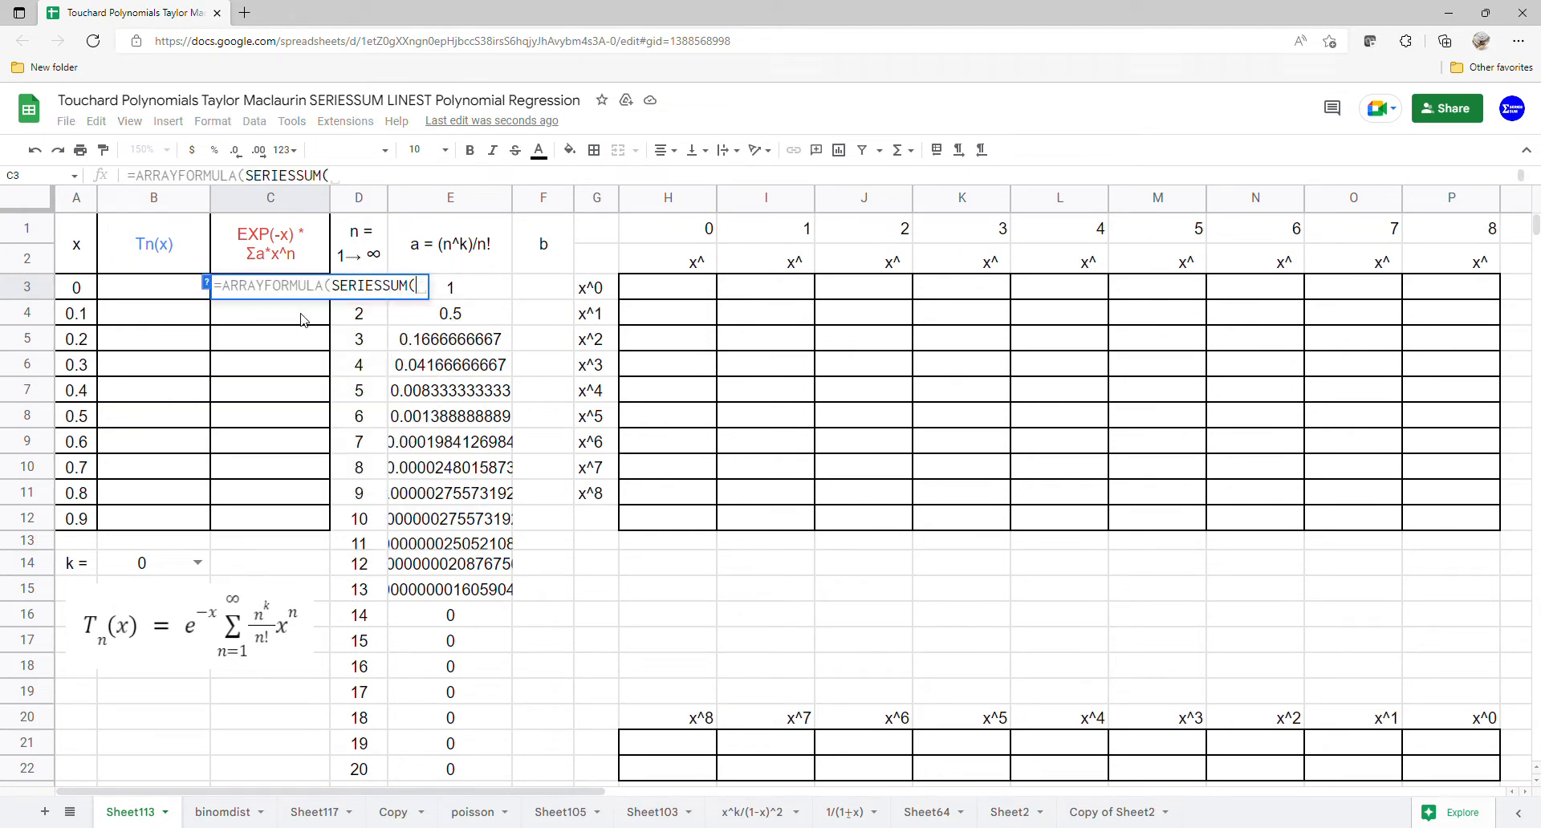
left_click_drag(78, 287, 74, 532)
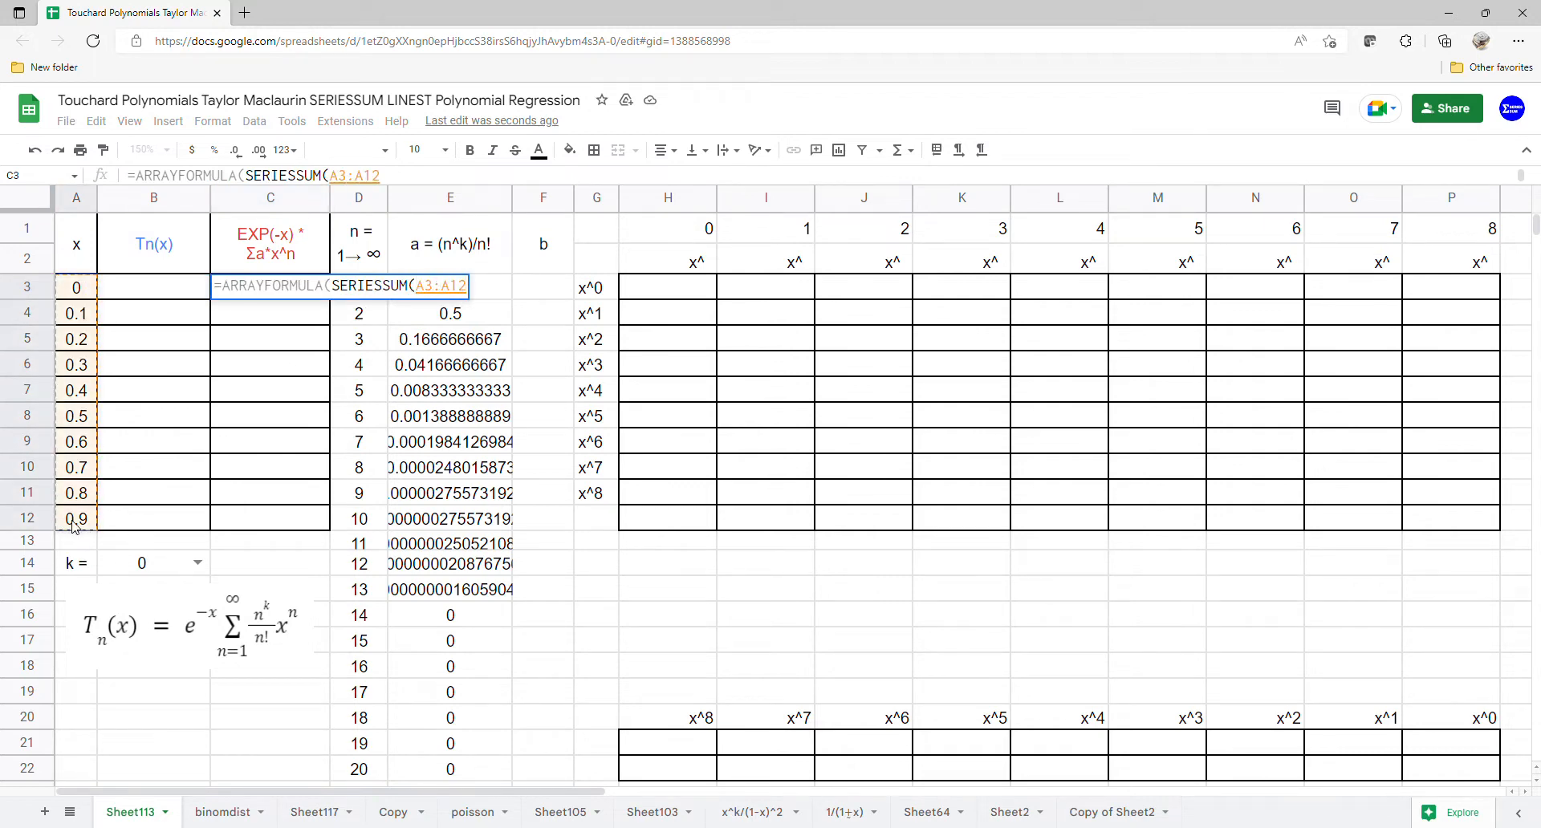
type(",")
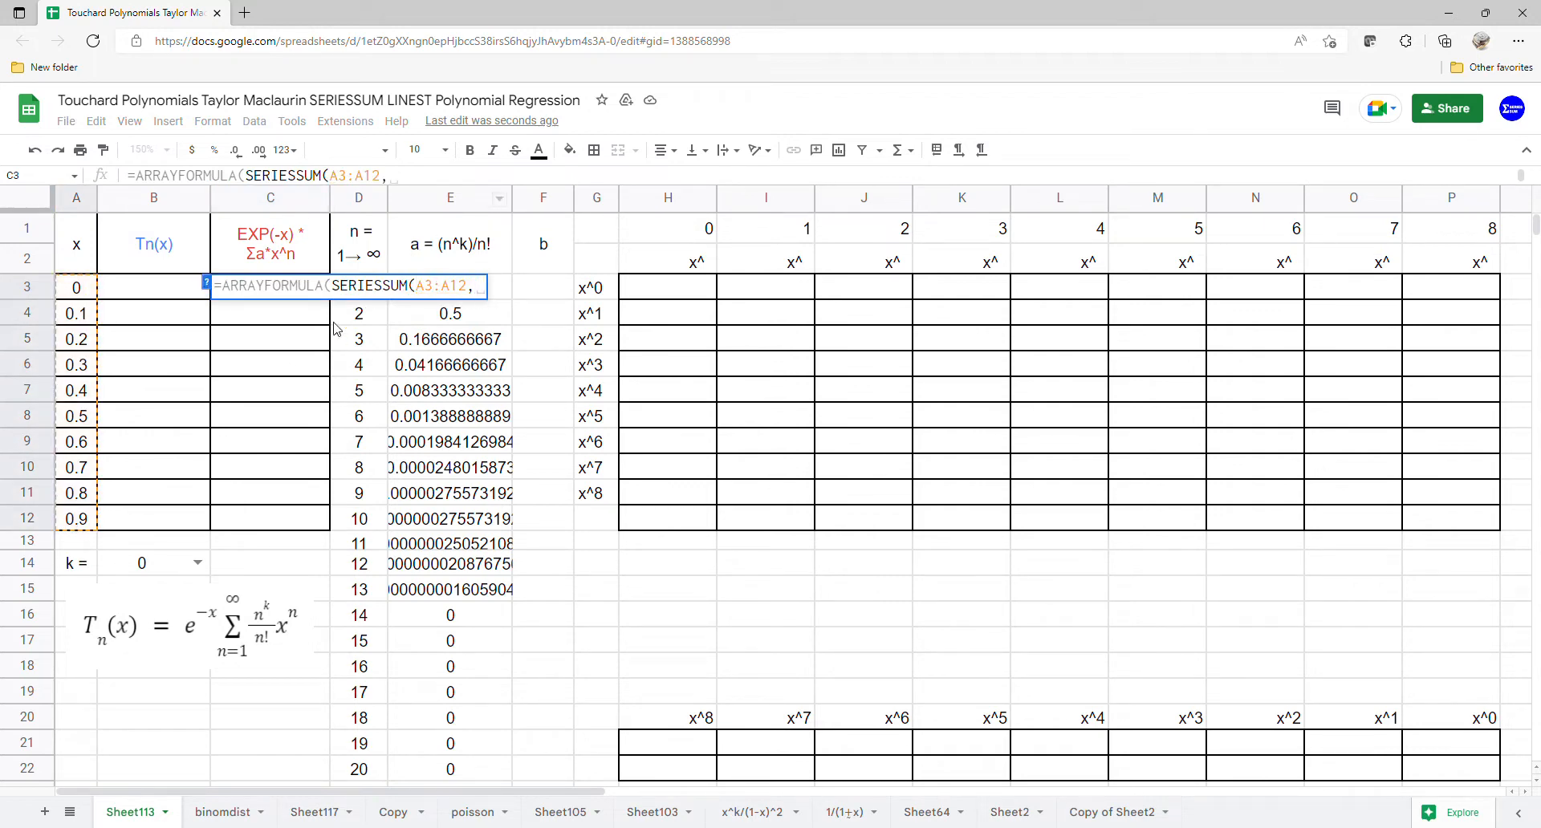
type("1")
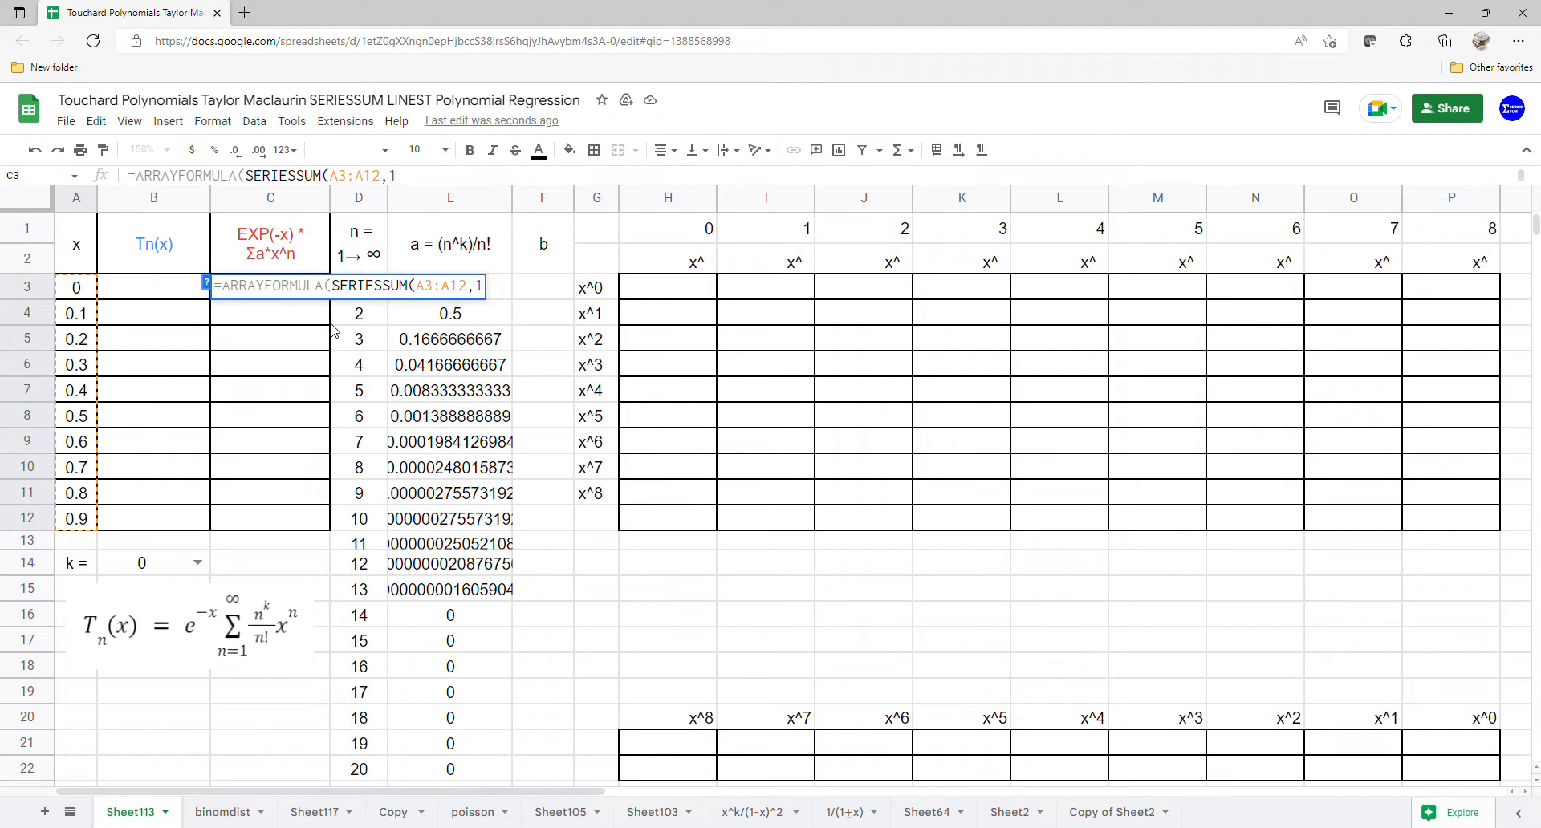
type(",1,")
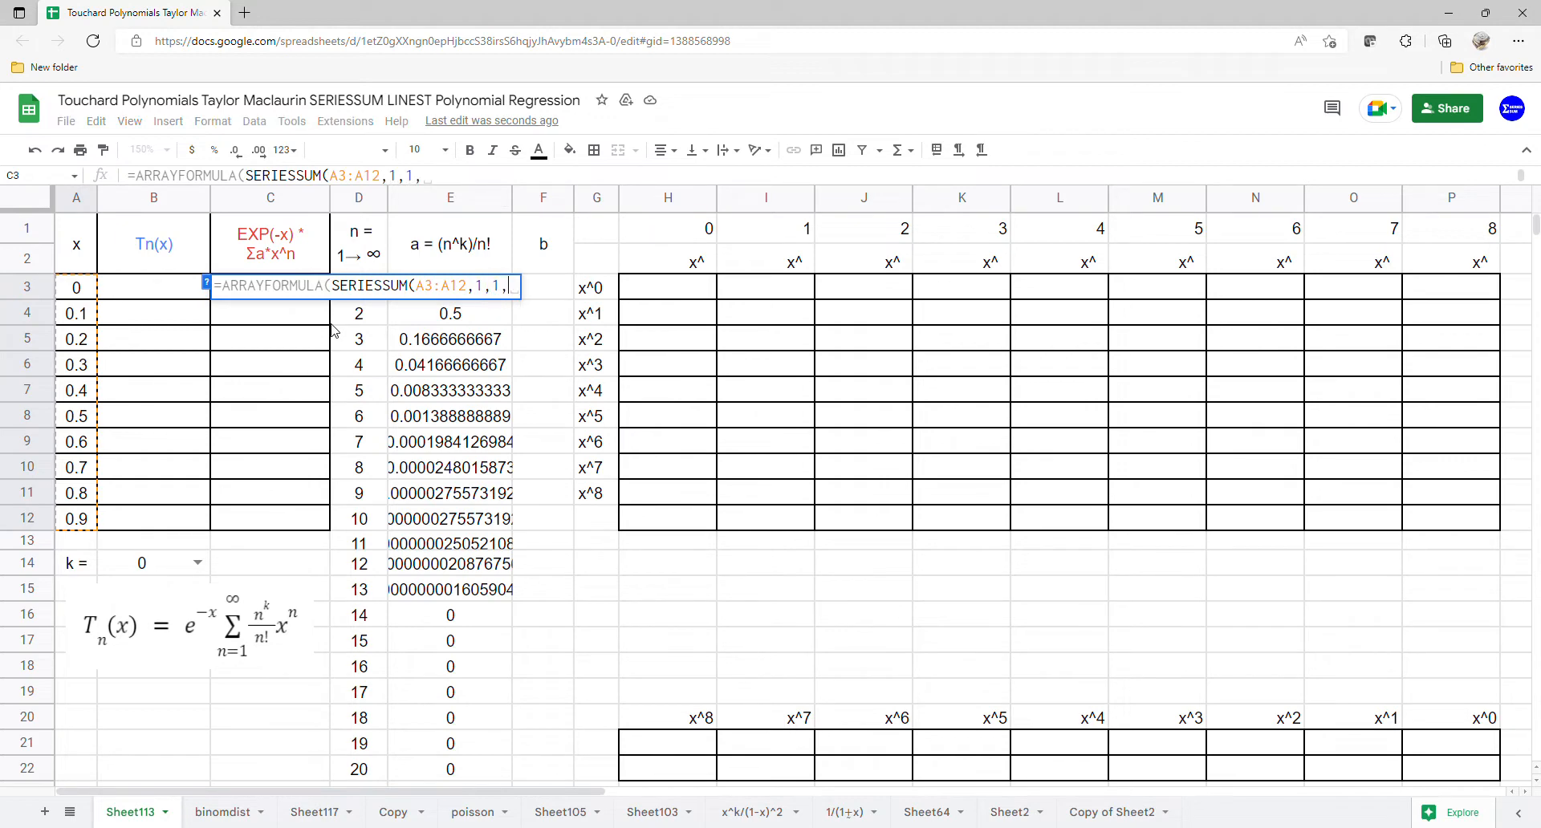
left_click_drag(496, 777, 487, 307)
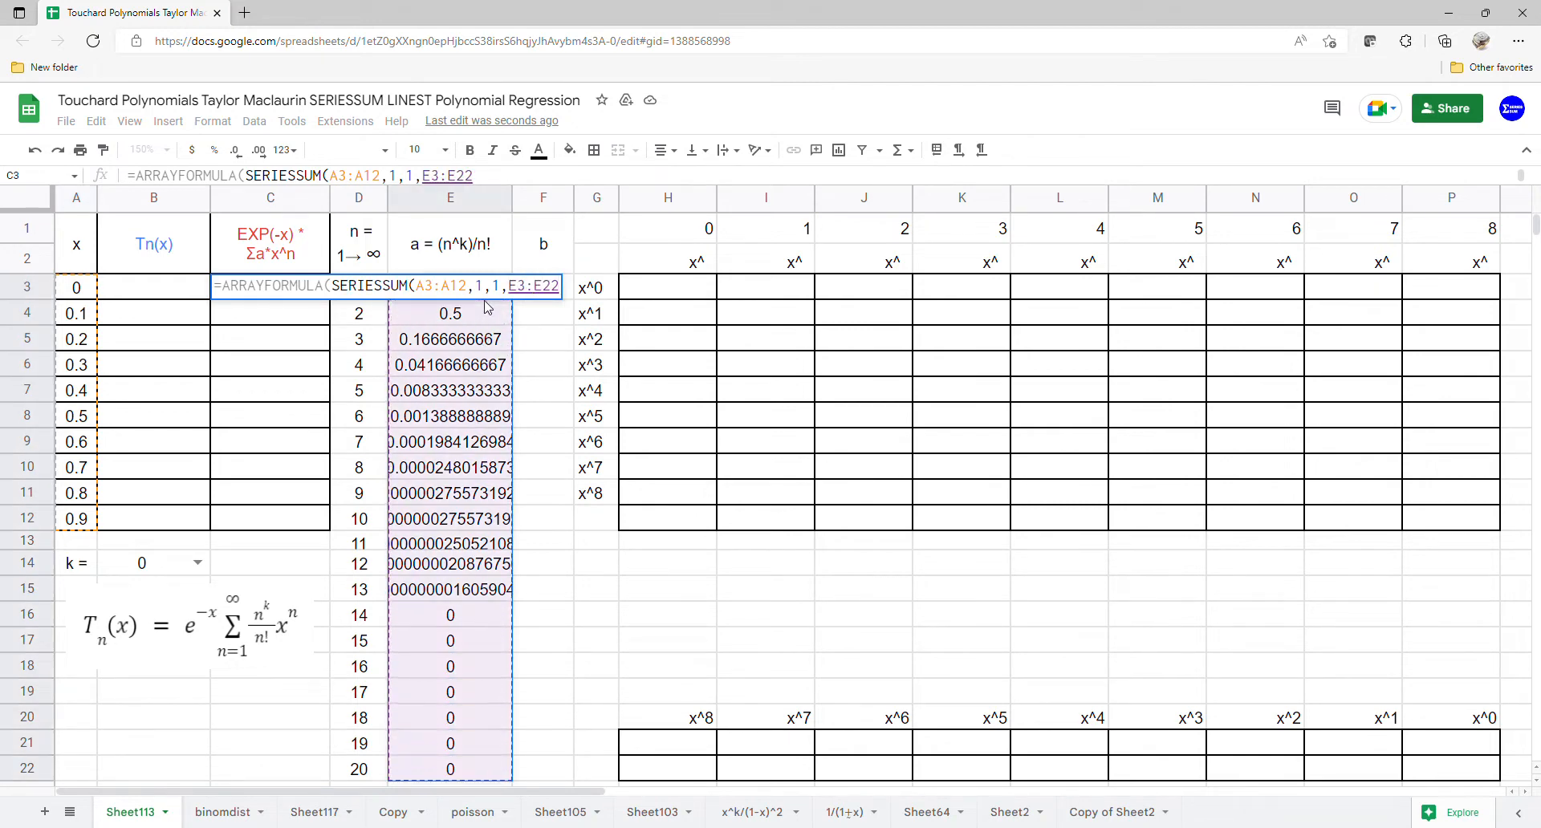
key("Return")
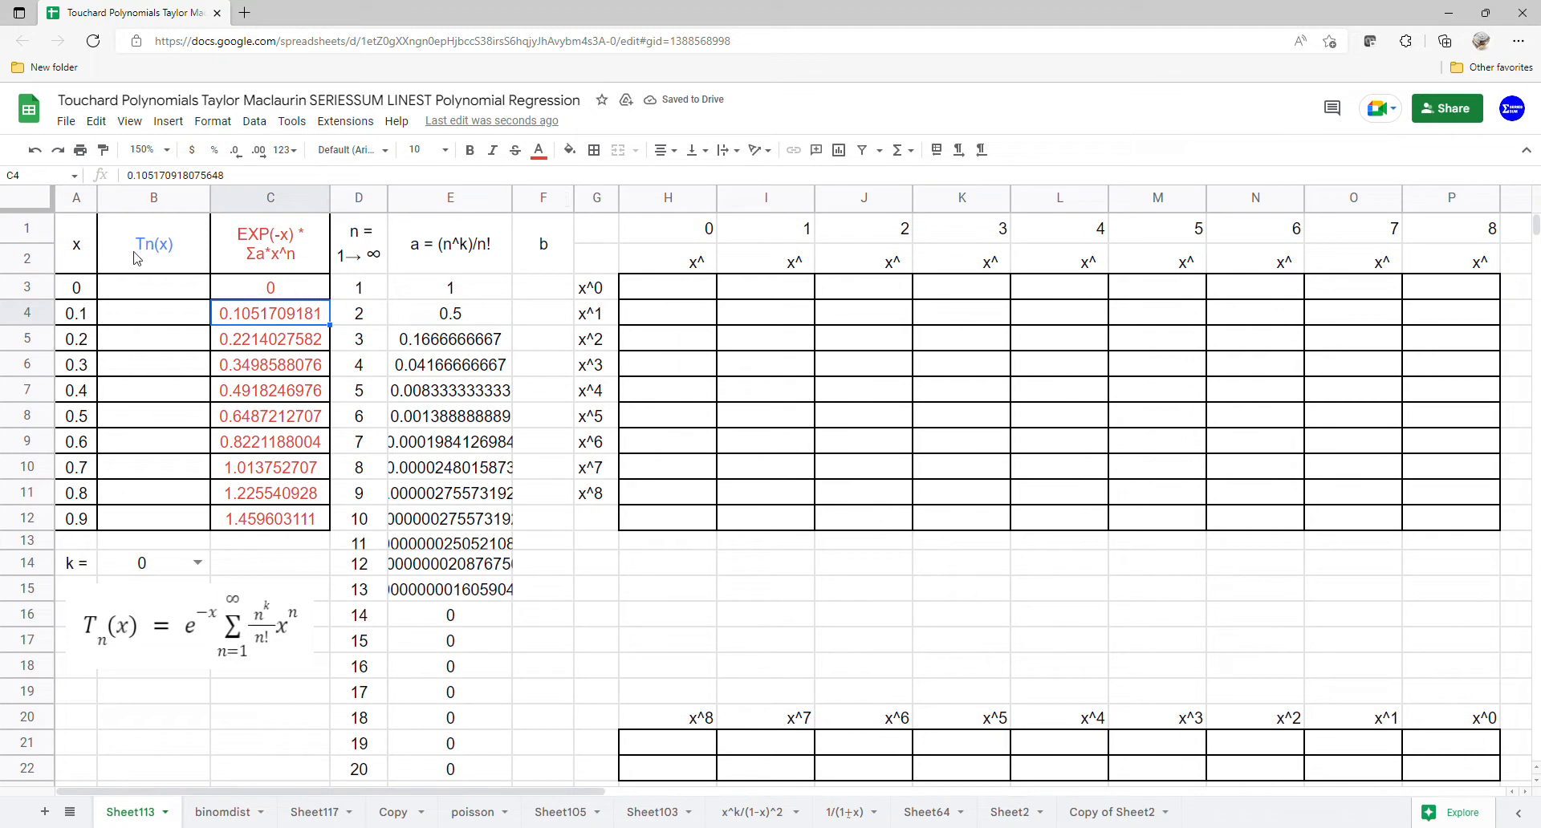
Step: Insert a scatter chart of A1:C12 using row 1 as headers
left_click_drag(81, 254, 325, 518)
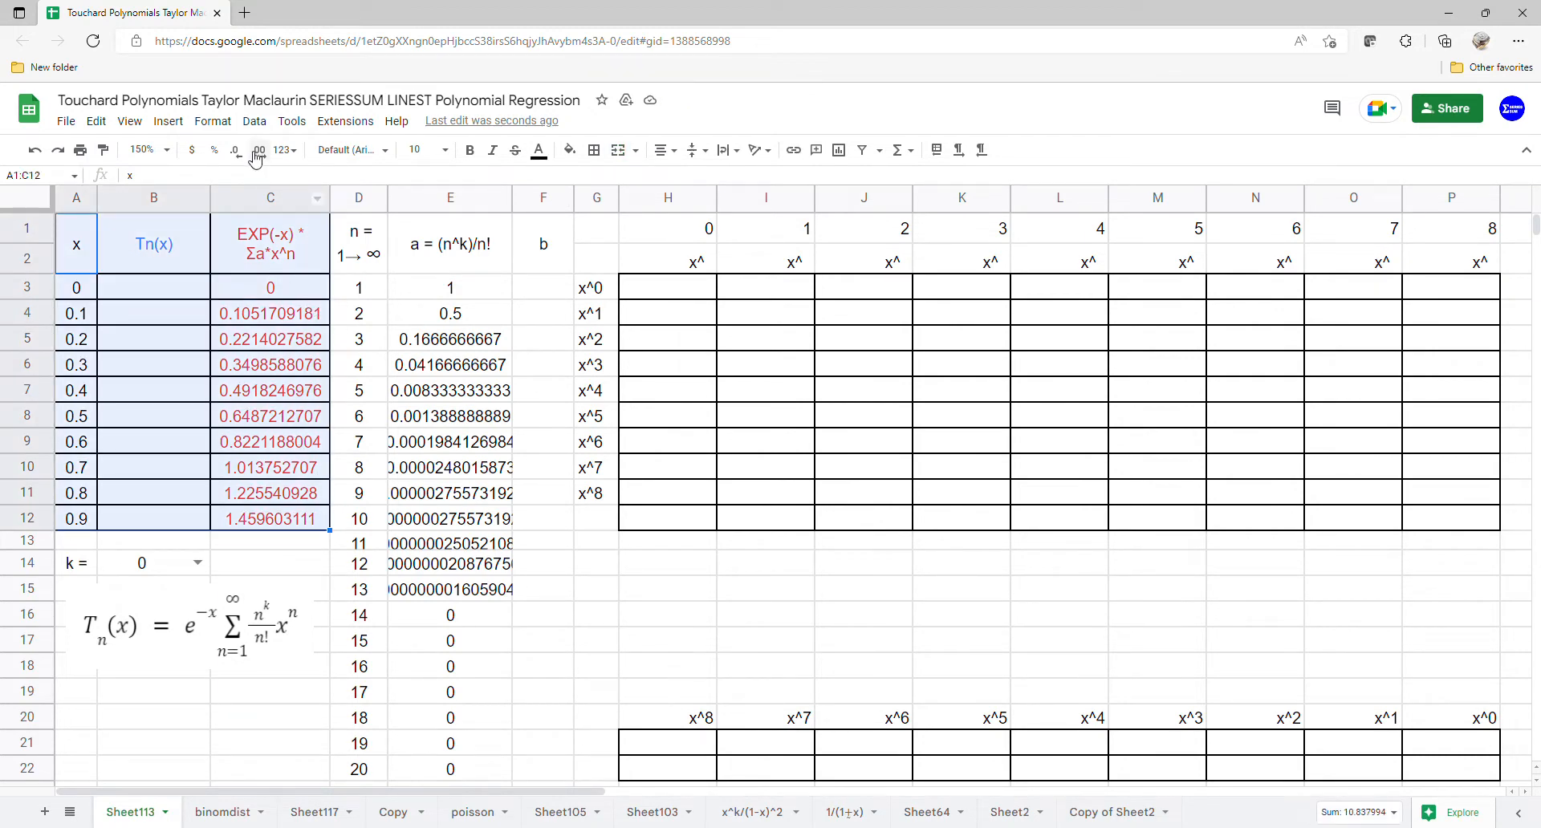
left_click(168, 121)
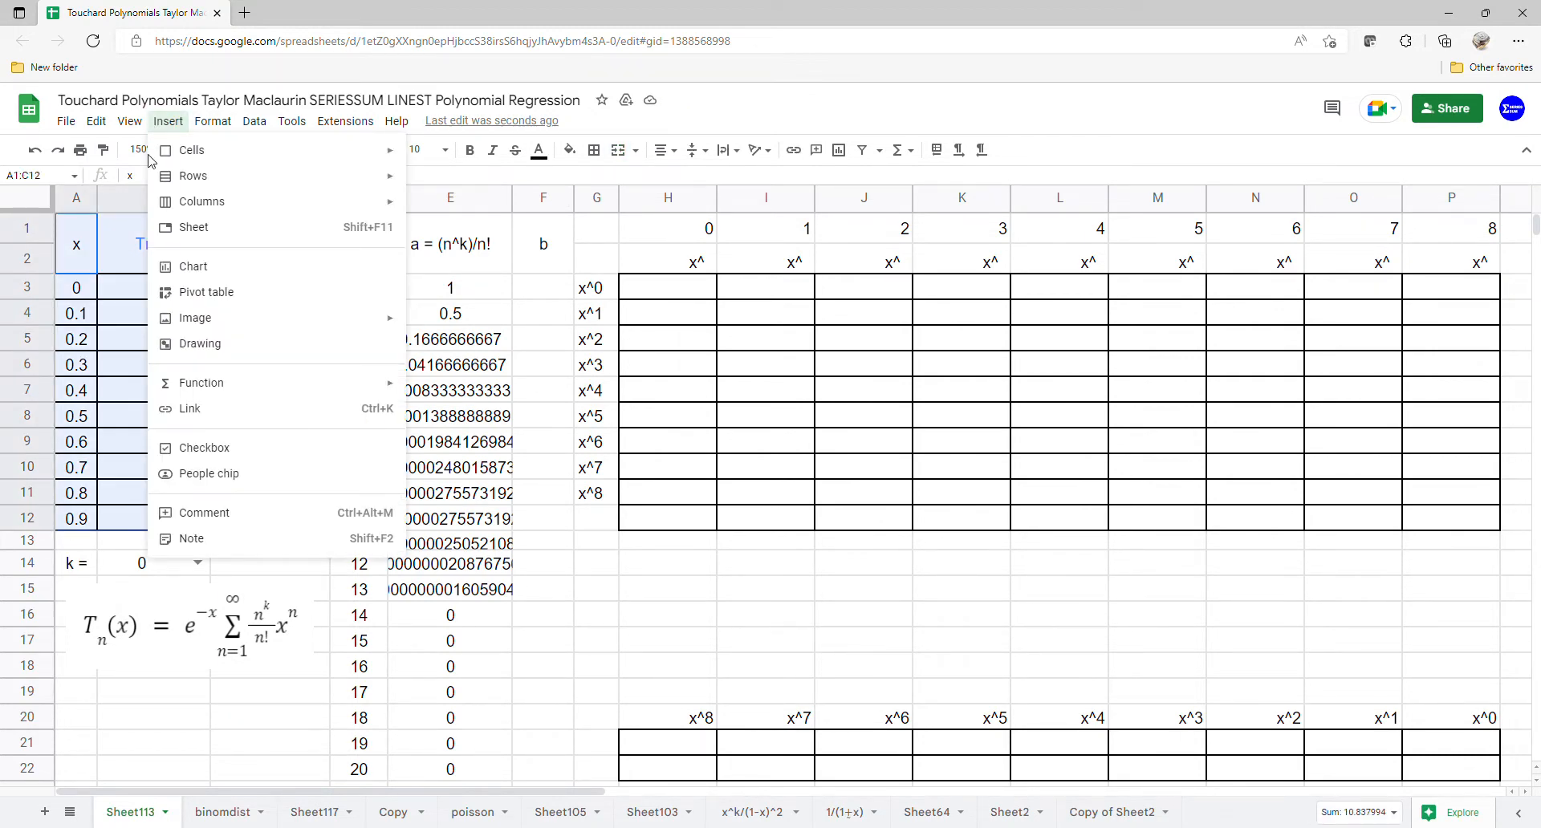
left_click(209, 266)
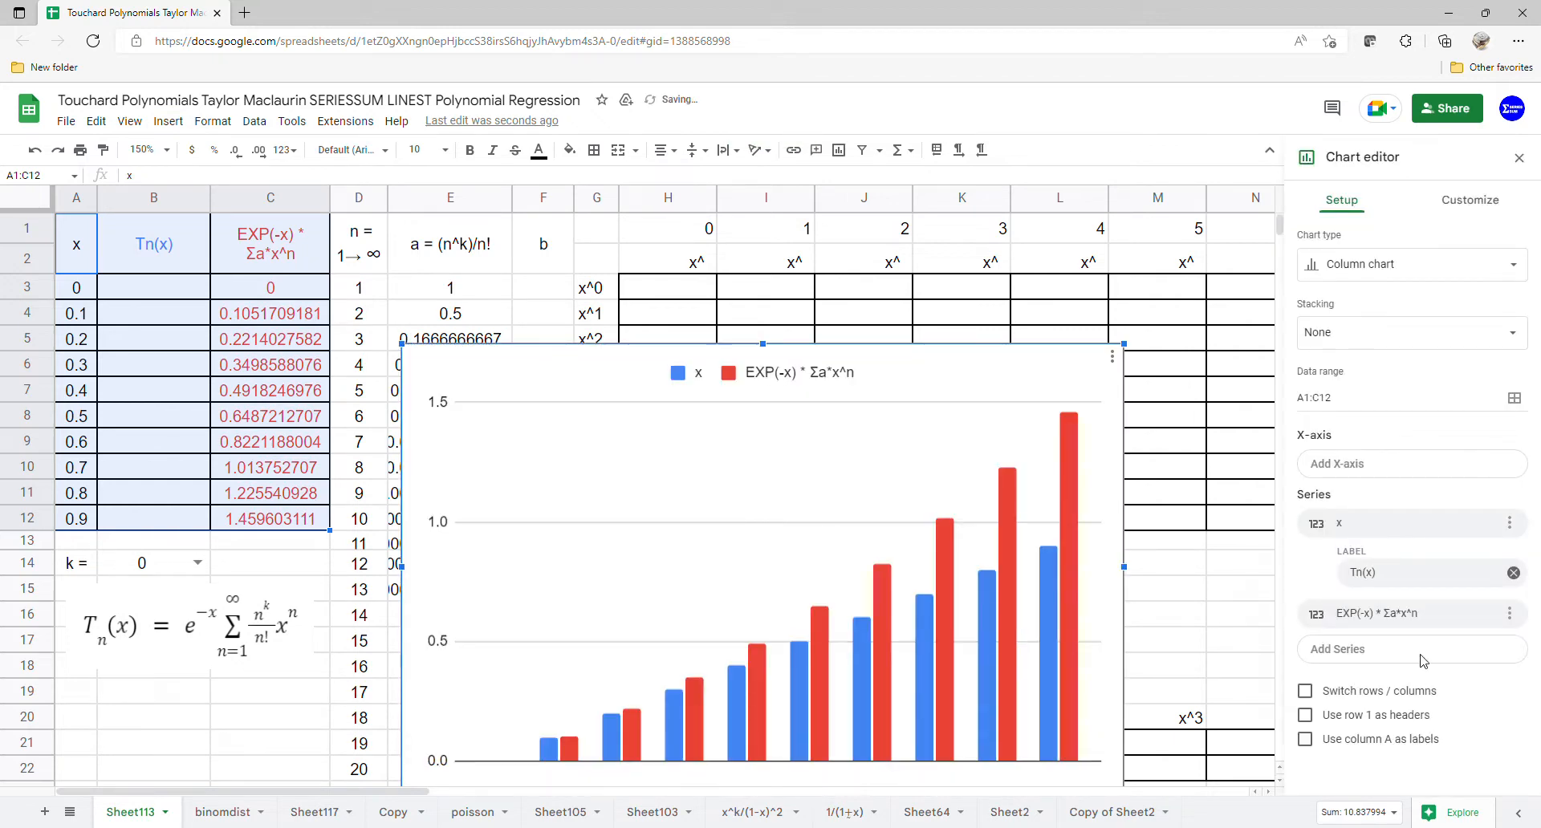
left_click(1401, 273)
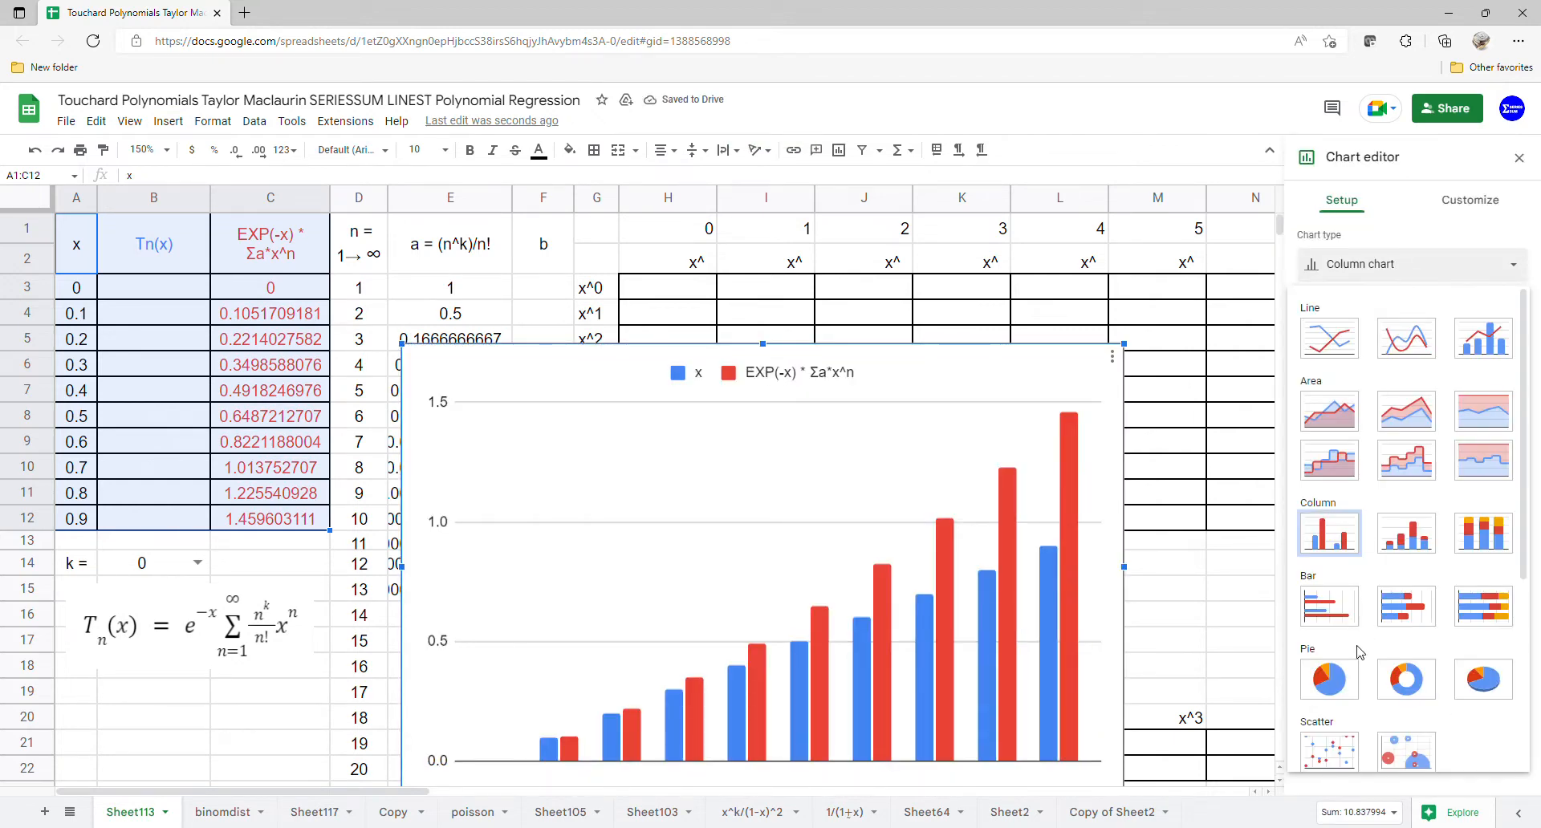
left_click(1351, 753)
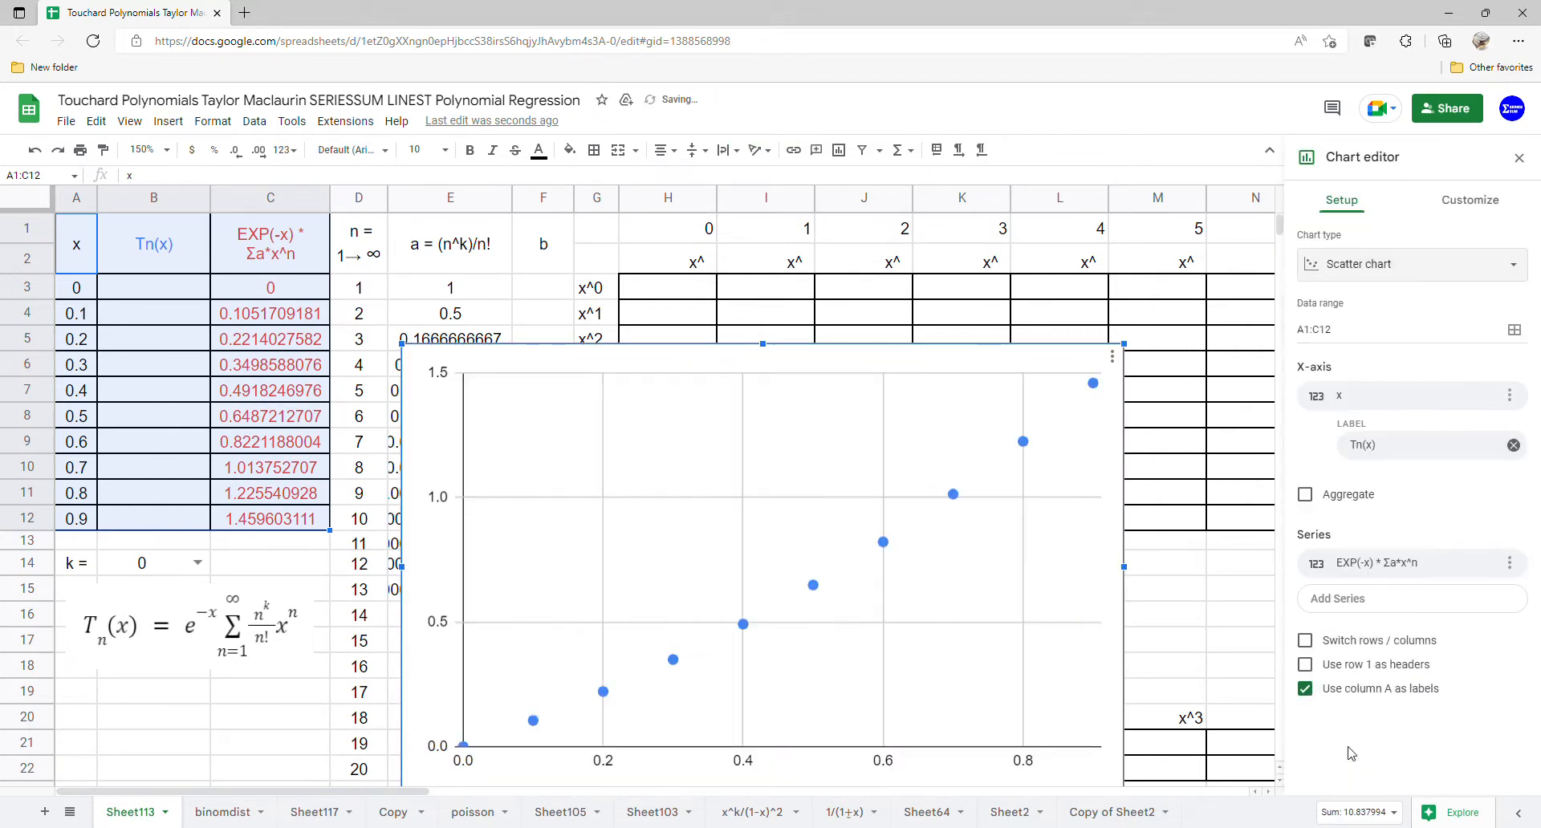
left_click(1351, 666)
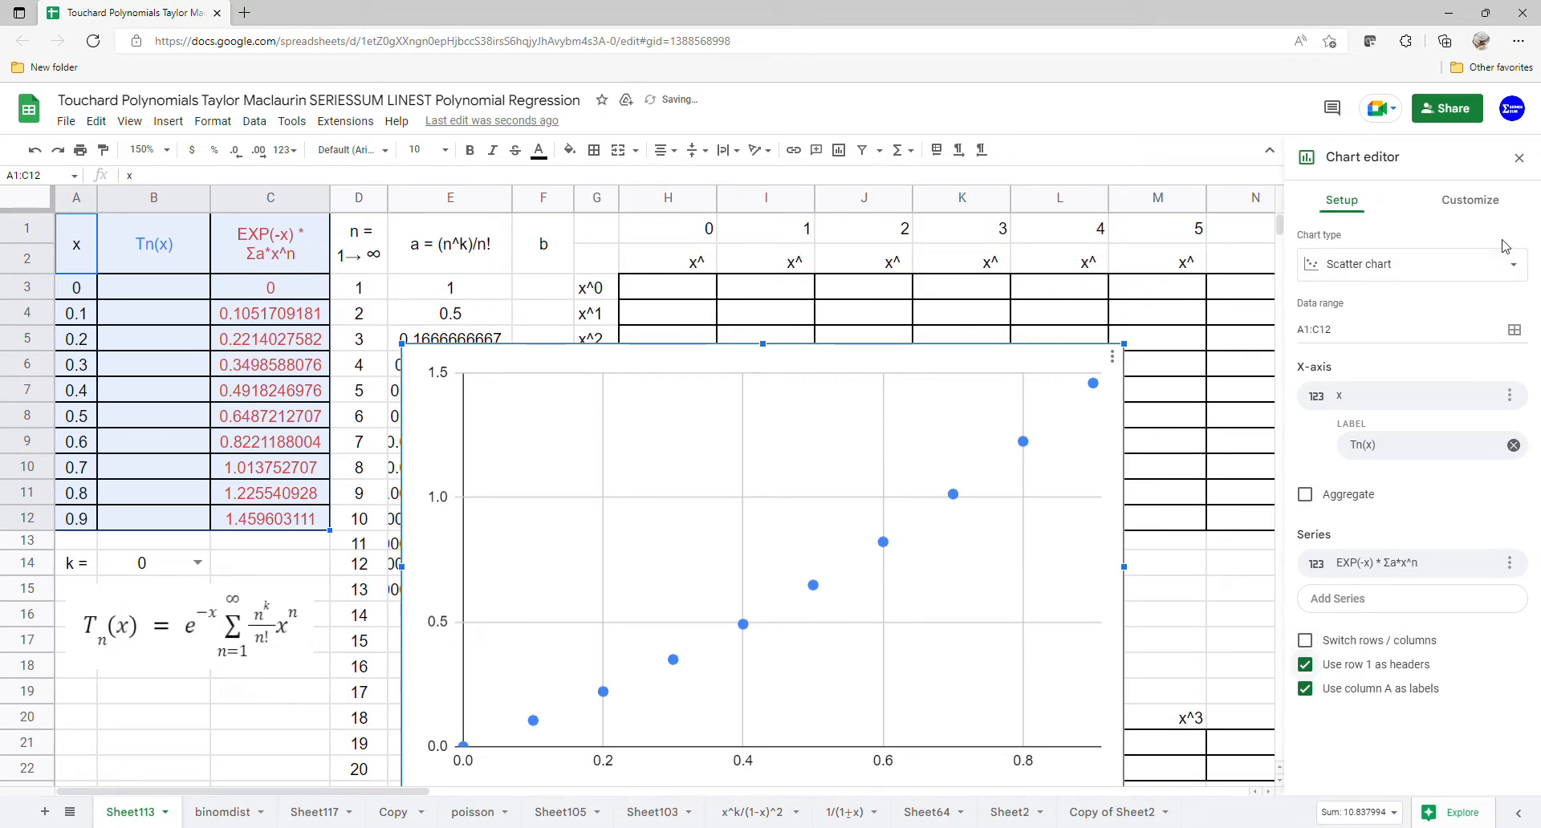
Step: Add a degree 8 polynomial trendline to the chart's series, labelled with its equation
left_click(1495, 206)
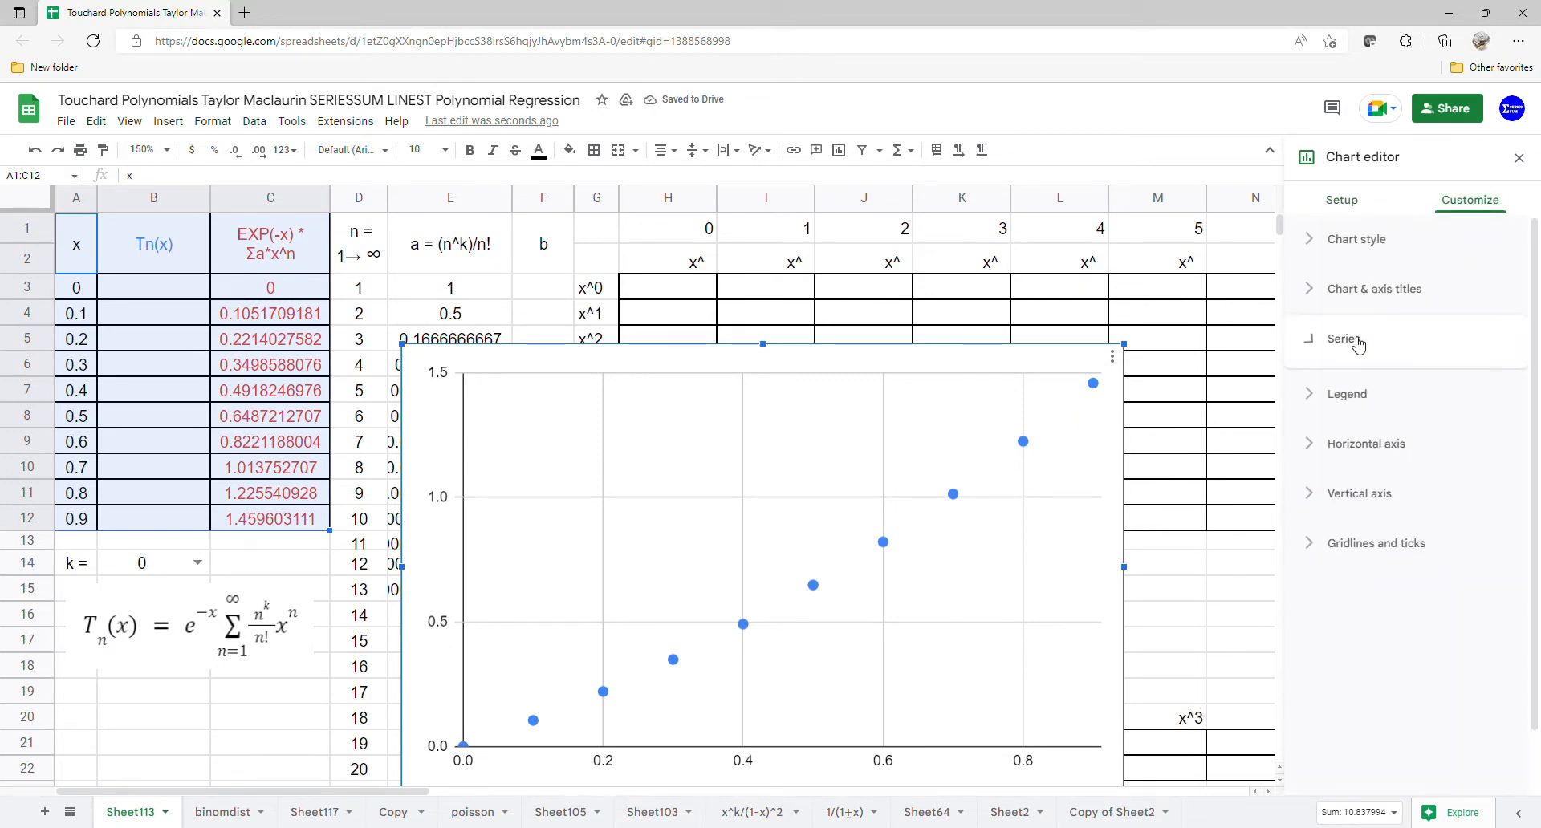
left_click(1357, 338)
left_click(1307, 588)
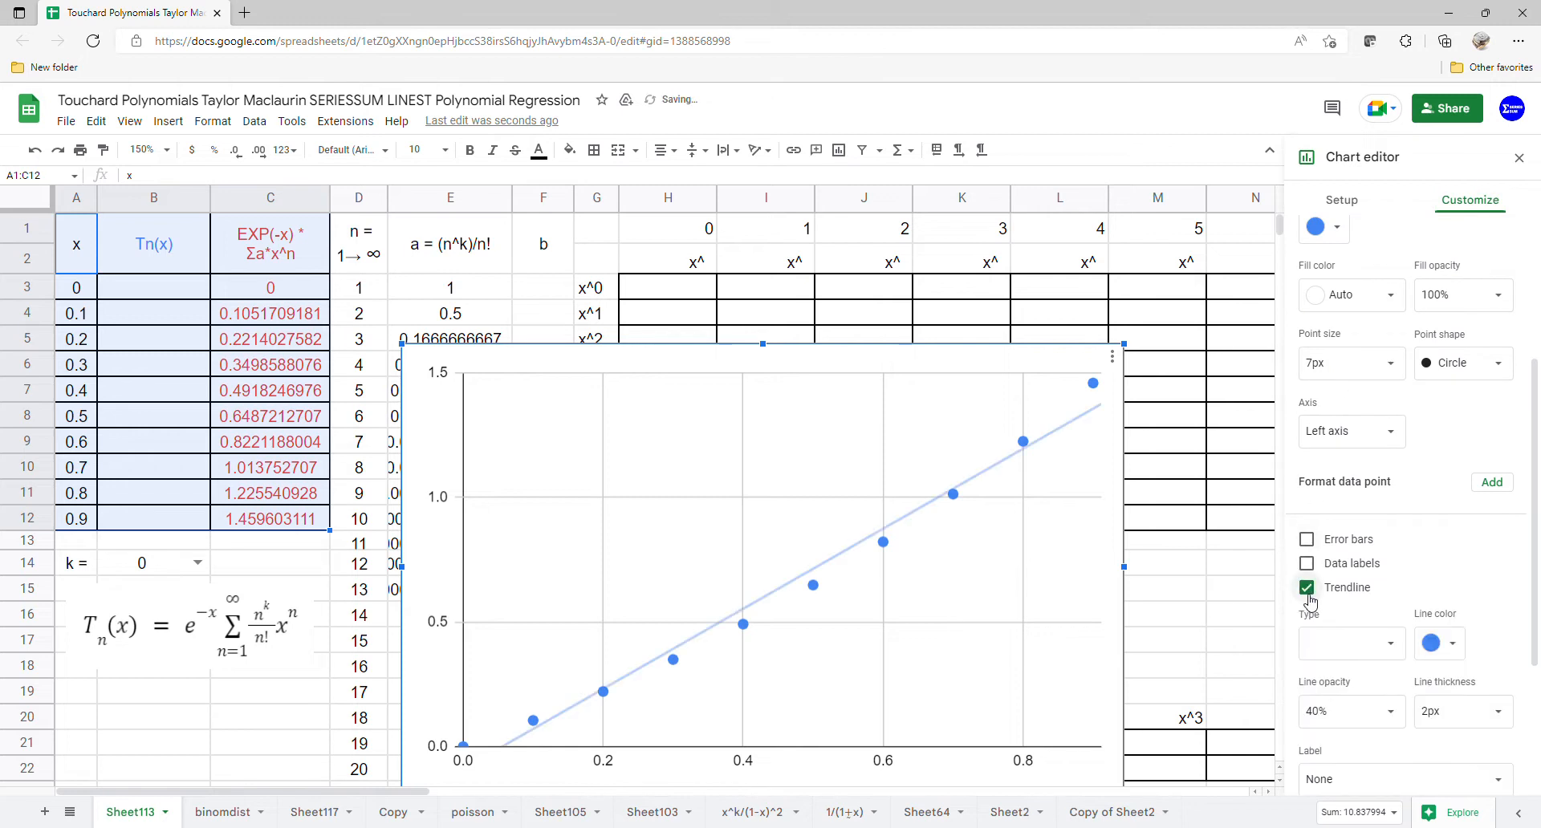
scroll(1405, 488, "down", 3)
left_click(1405, 393)
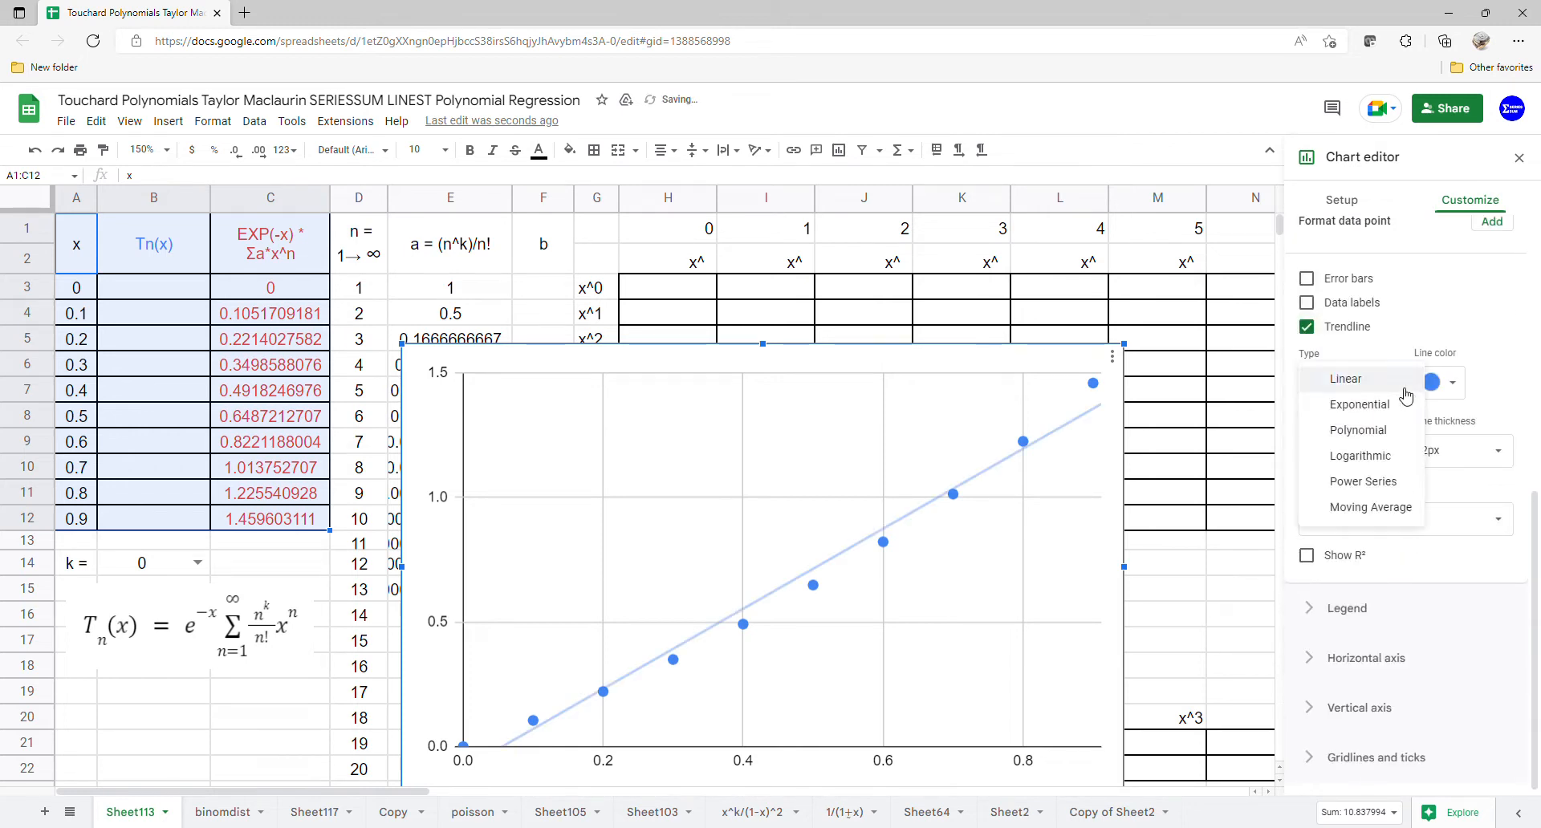
left_click(1377, 428)
left_click(1397, 457)
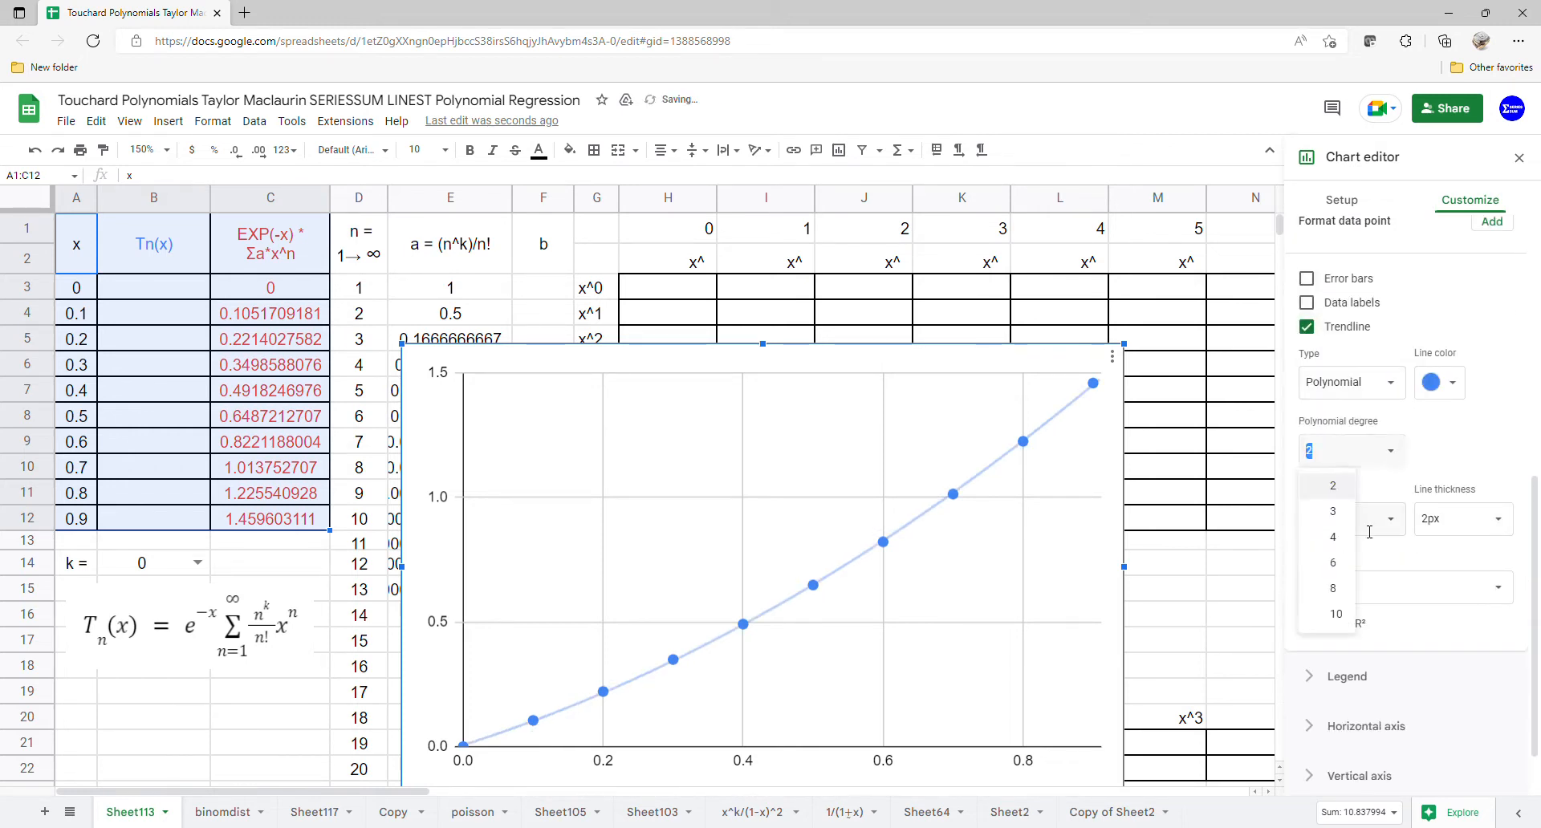
left_click(1353, 592)
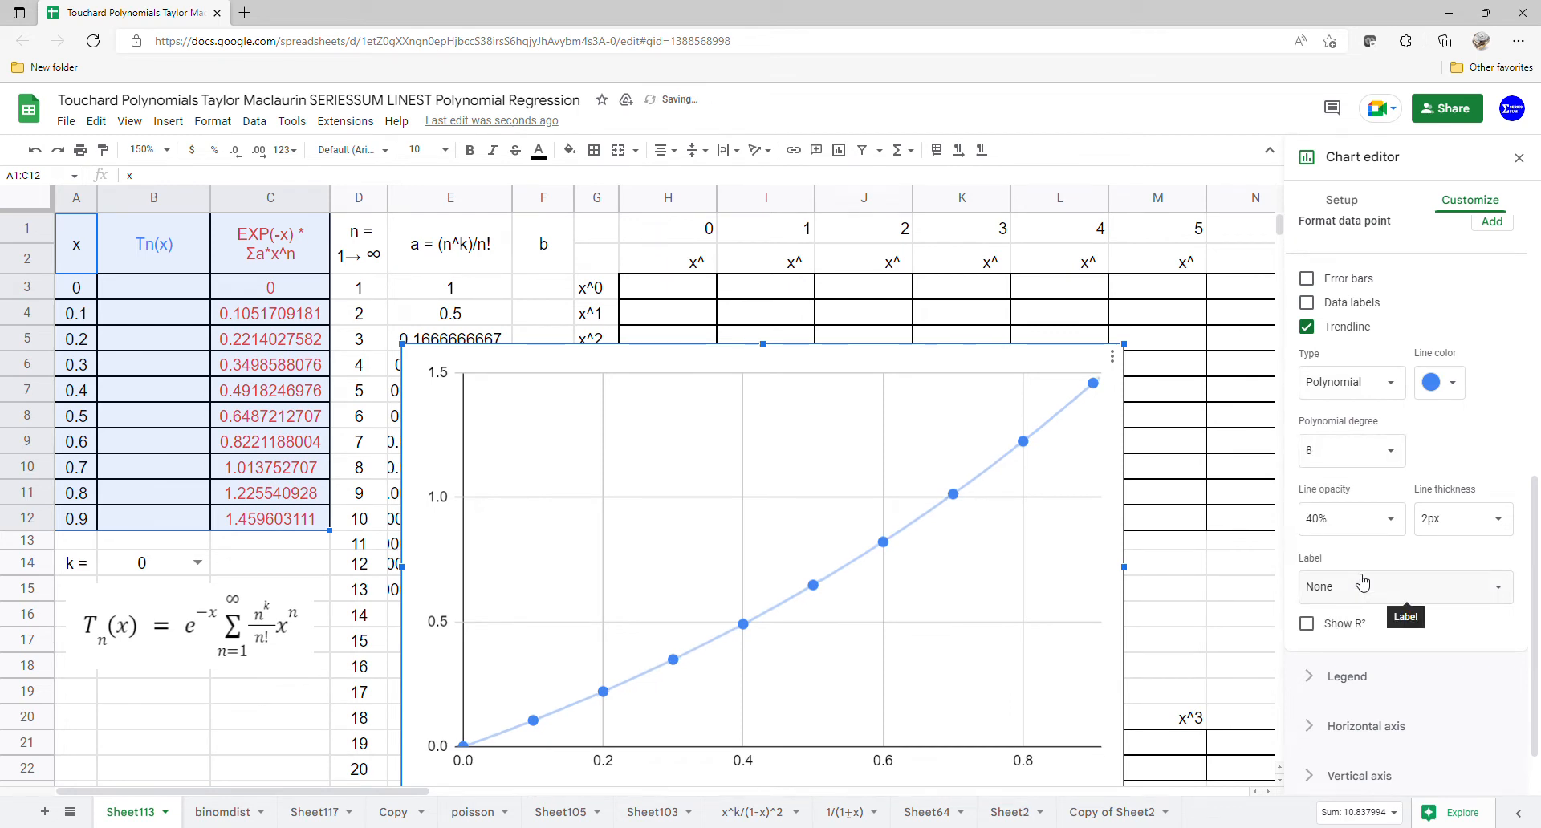
left_click(1413, 595)
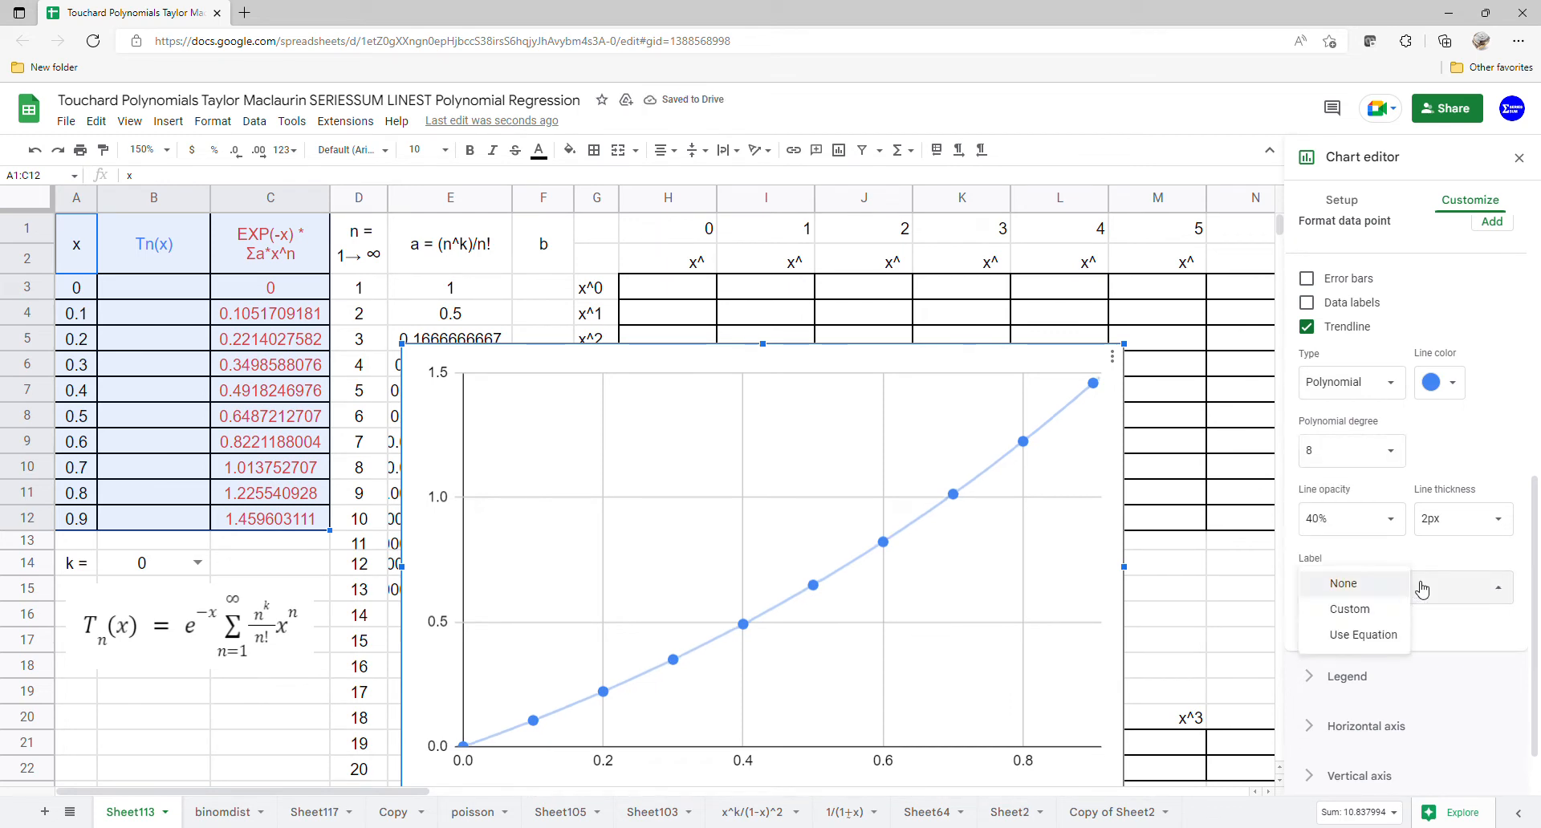
left_click(1383, 636)
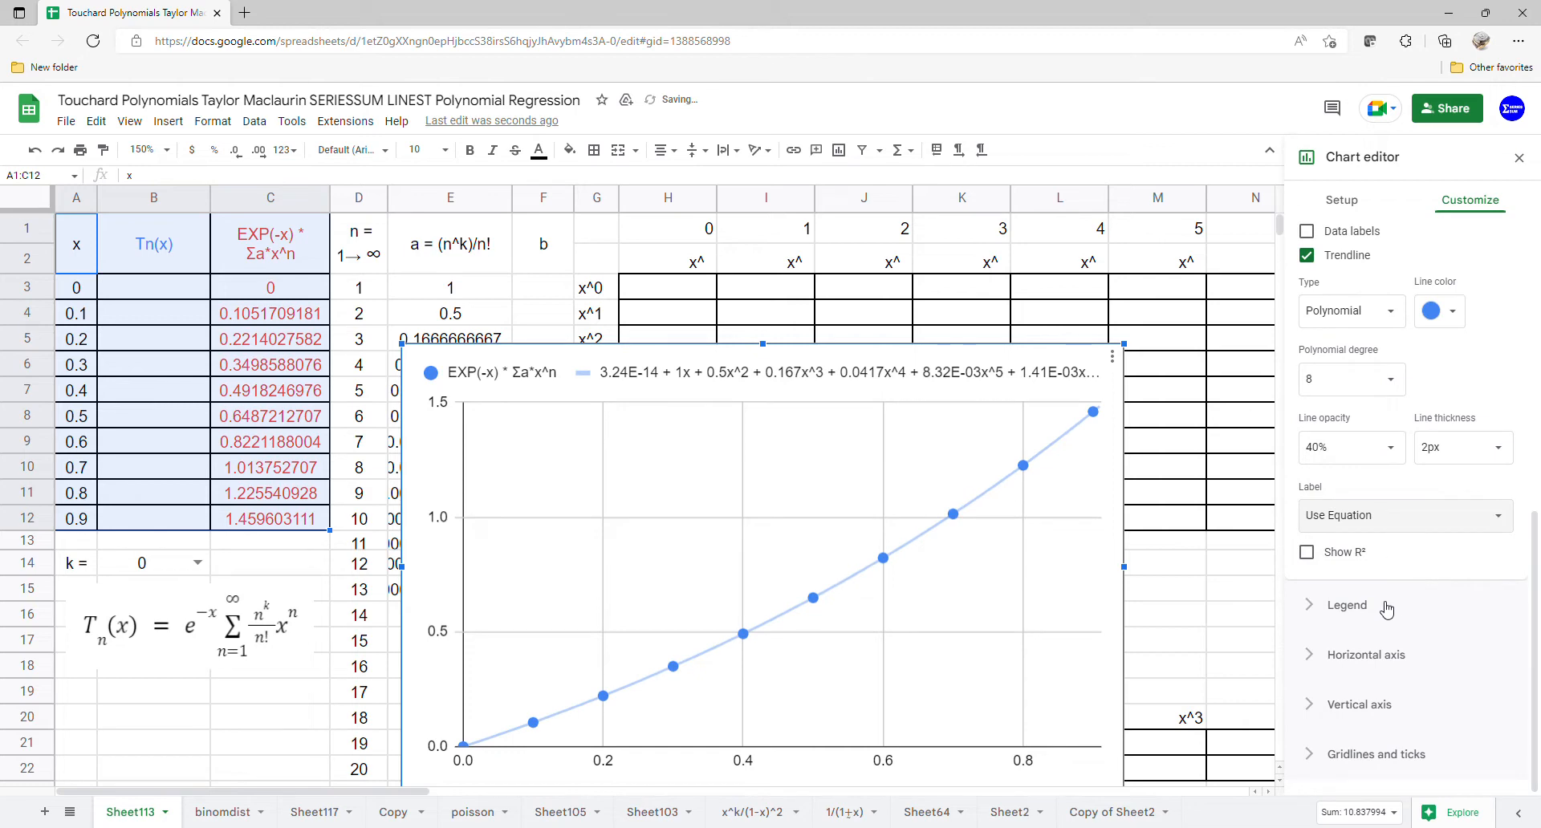
Step: Move the chart legend to the bottom and close the chart editor
left_click(1389, 701)
left_click(1391, 454)
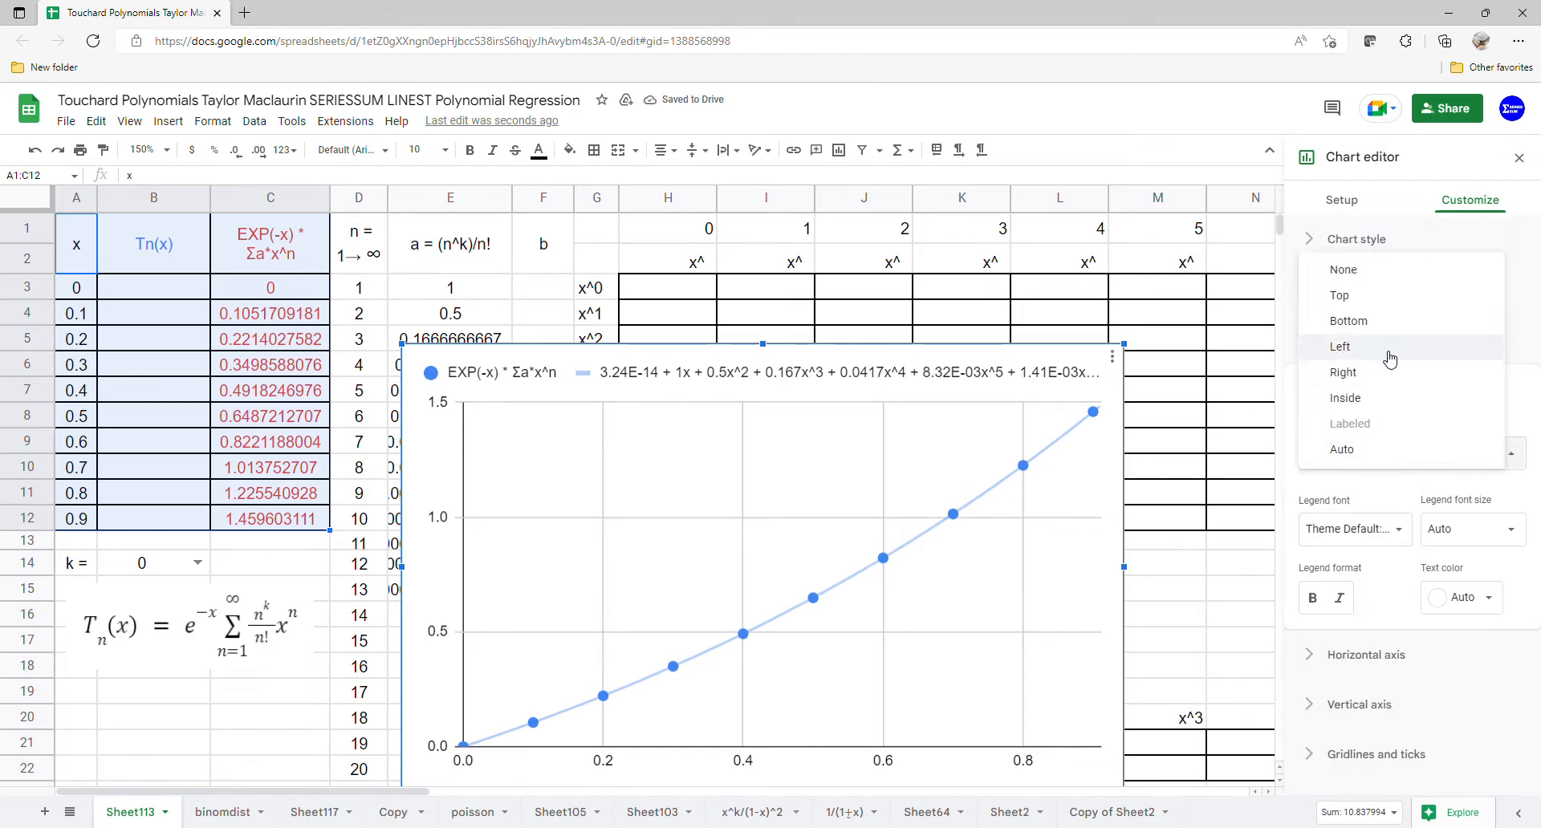
left_click(1389, 323)
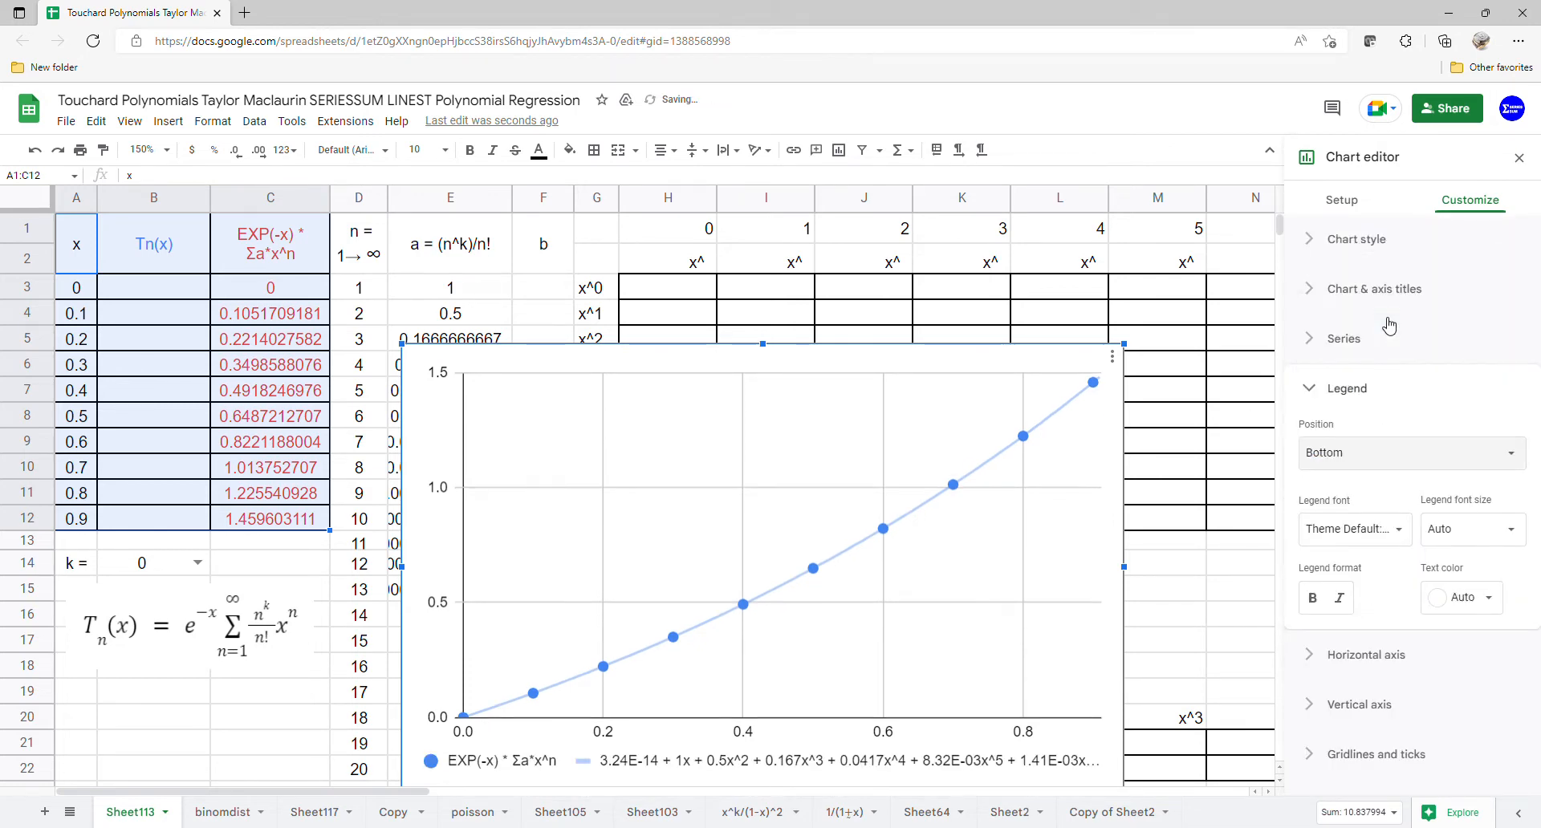
left_click(1520, 158)
Step: Move the chart beside the table and enlarge it taller and wider
left_click_drag(709, 750, 947, 622)
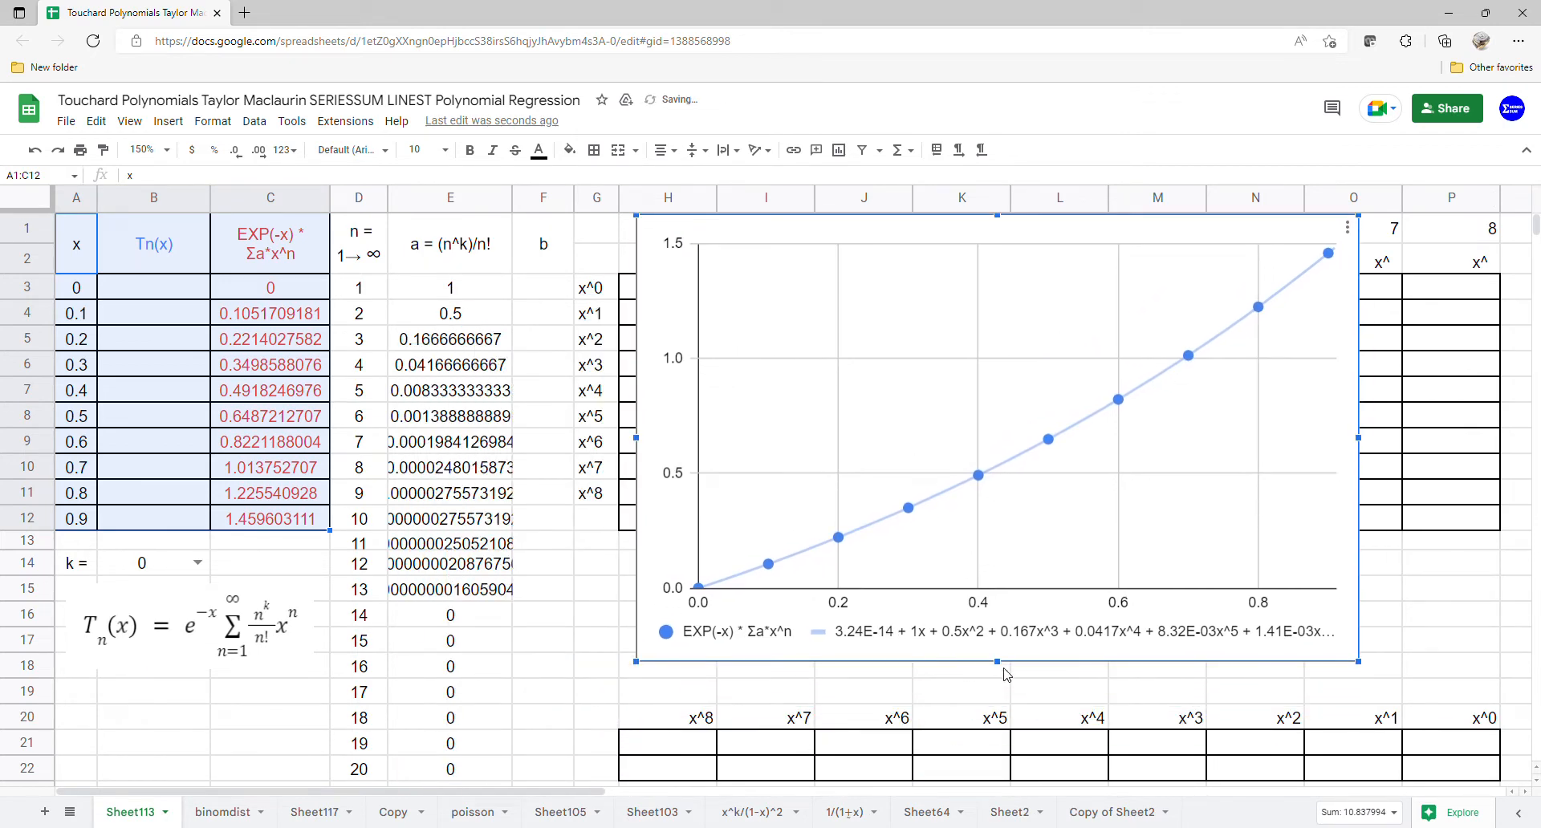
left_click_drag(1001, 663, 1001, 695)
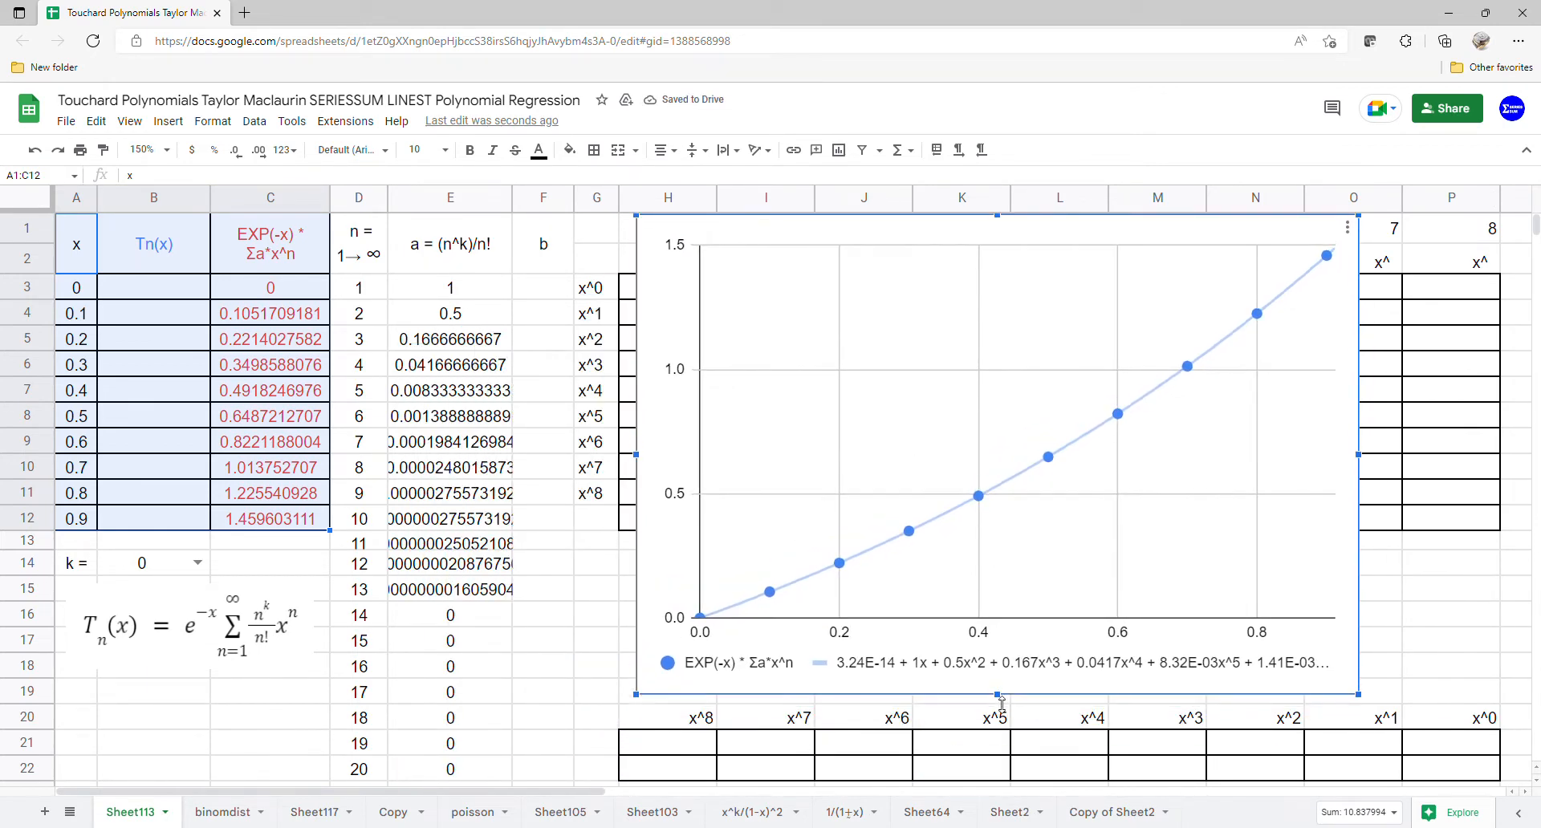
left_click_drag(1370, 456, 1494, 455)
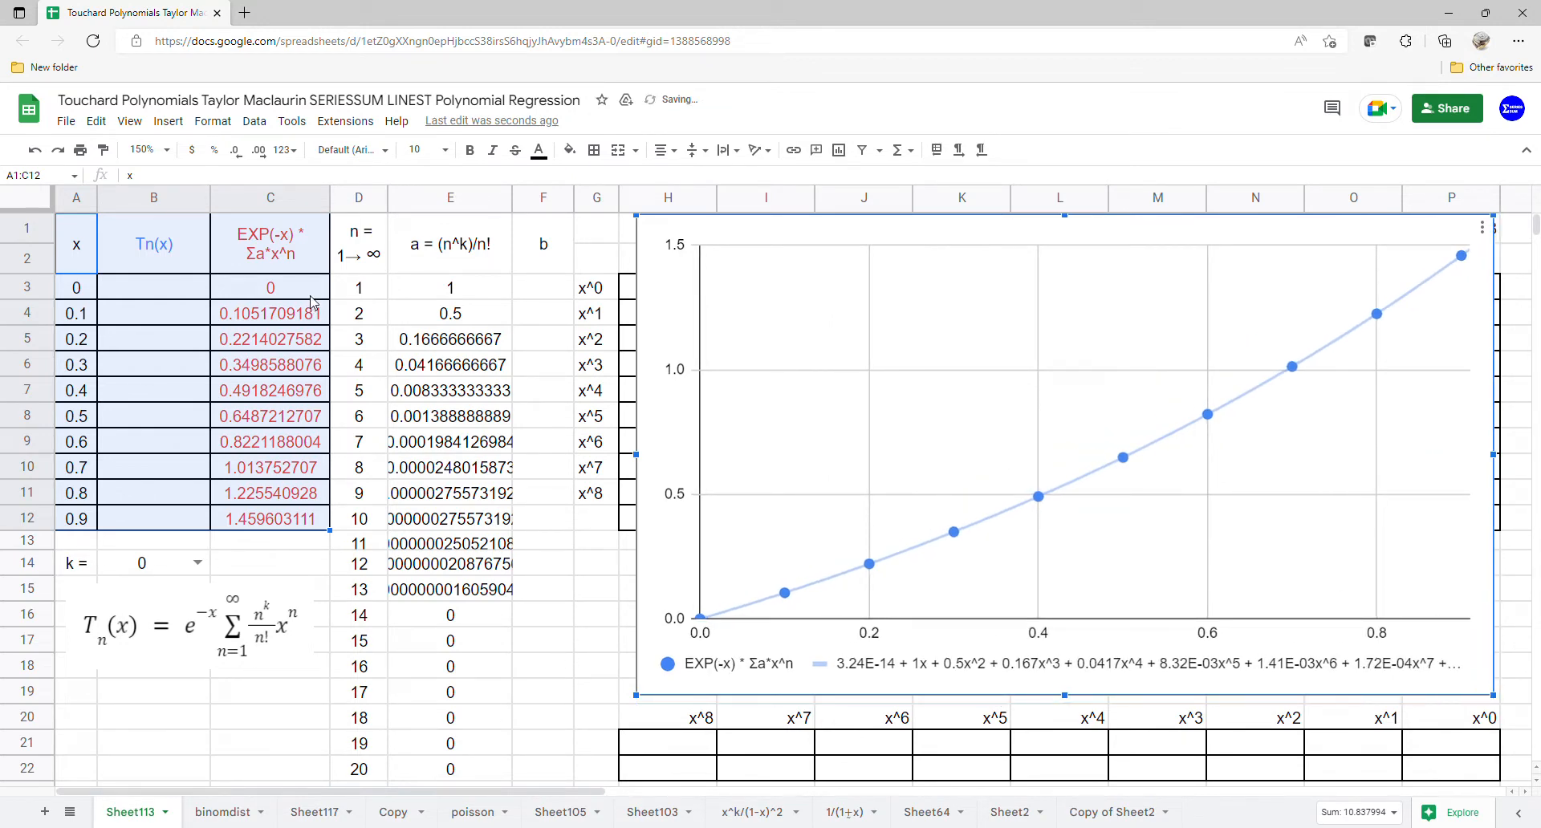
Step: Change the C3 formula to =ARRAYFORMULA(EXP(-A3:A12)*SERIESSUM(A3:A12,1,1,E3:E22))
left_click(311, 298)
double_click(303, 297)
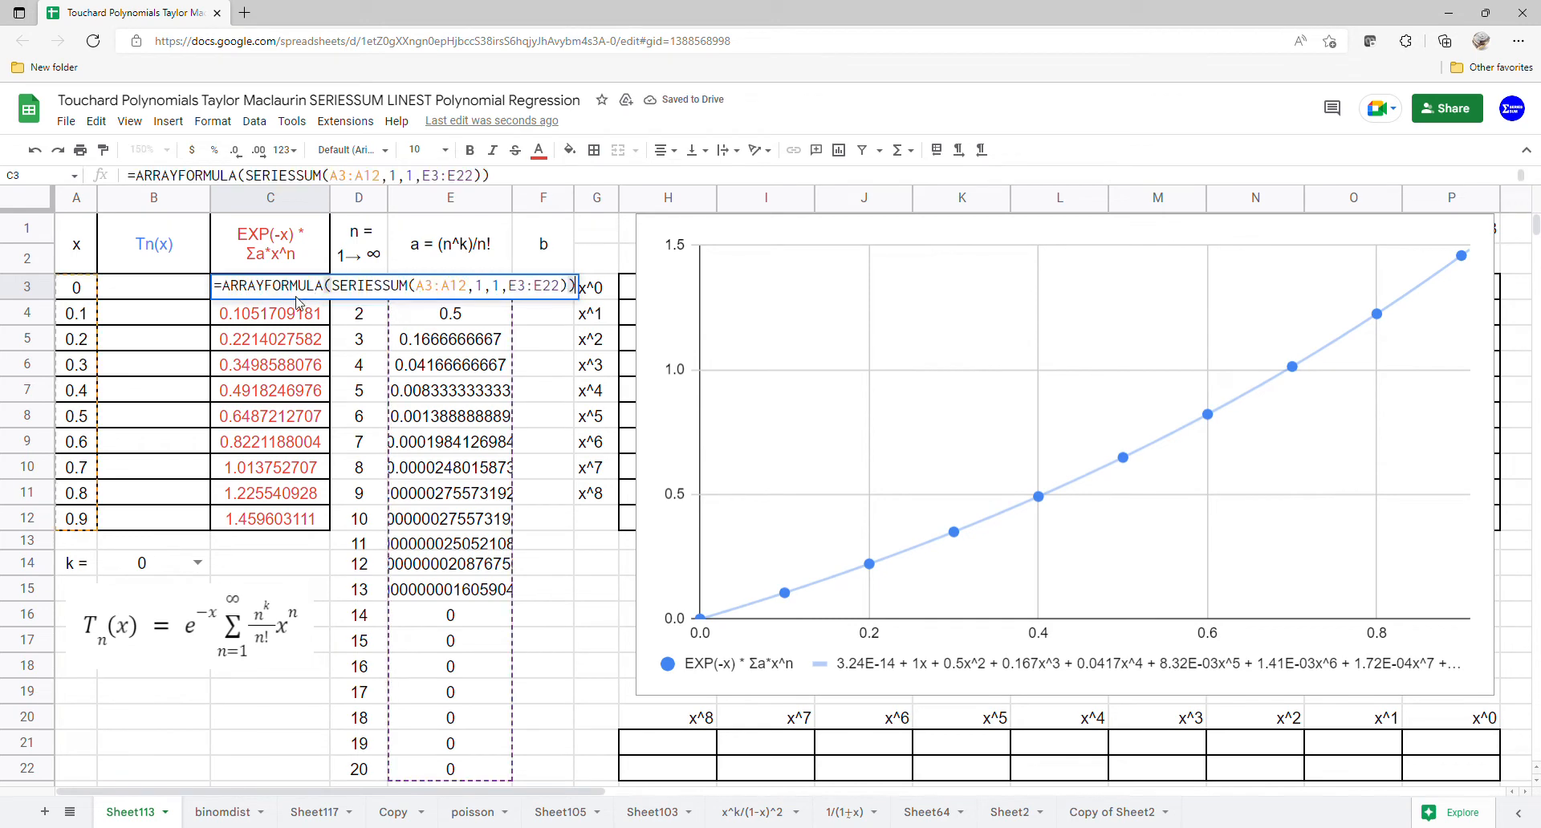
left_click(339, 289)
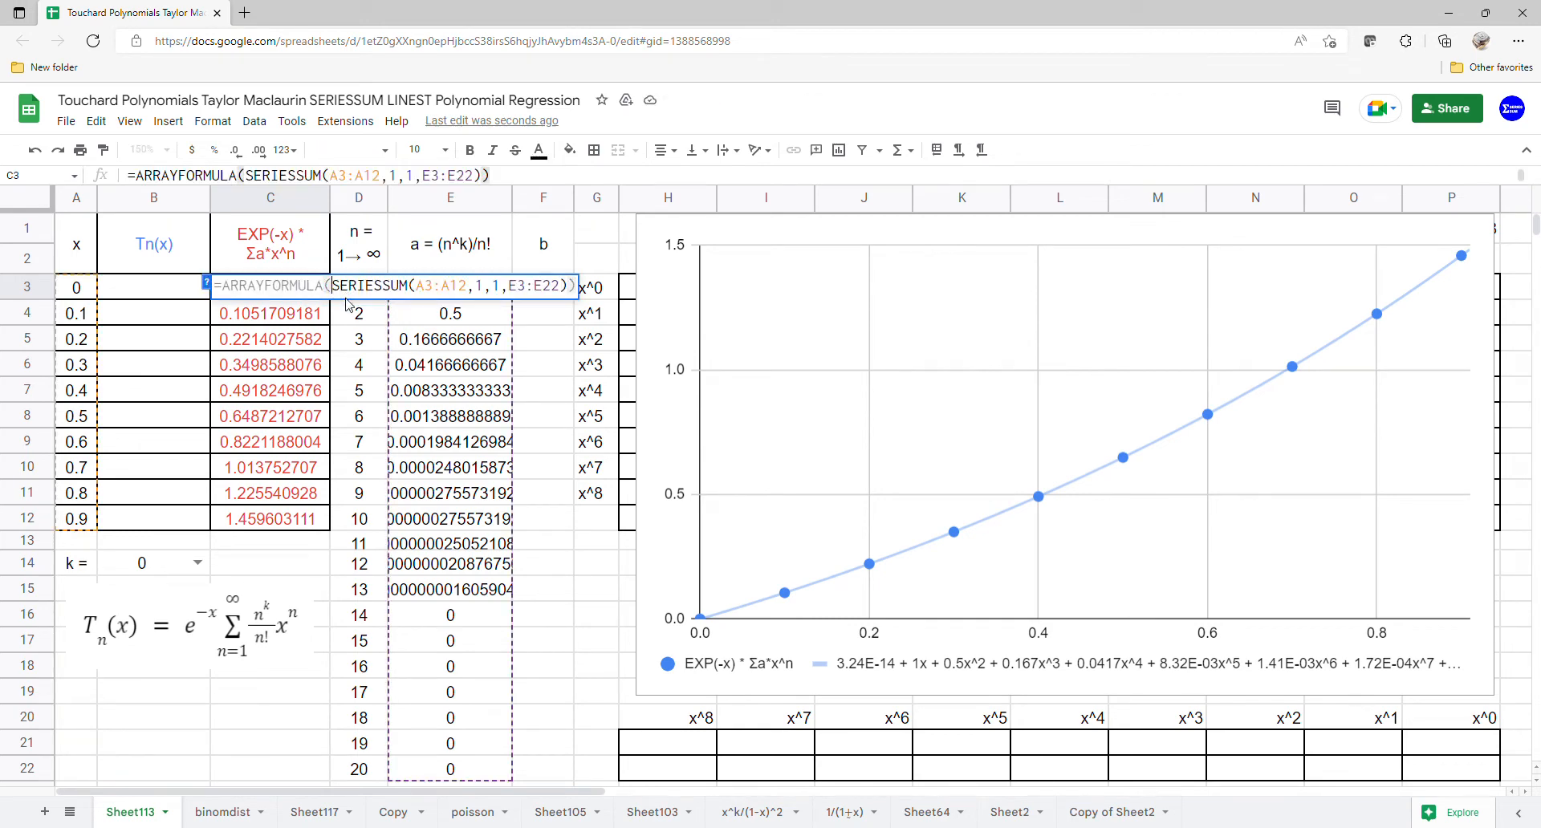
type("8")
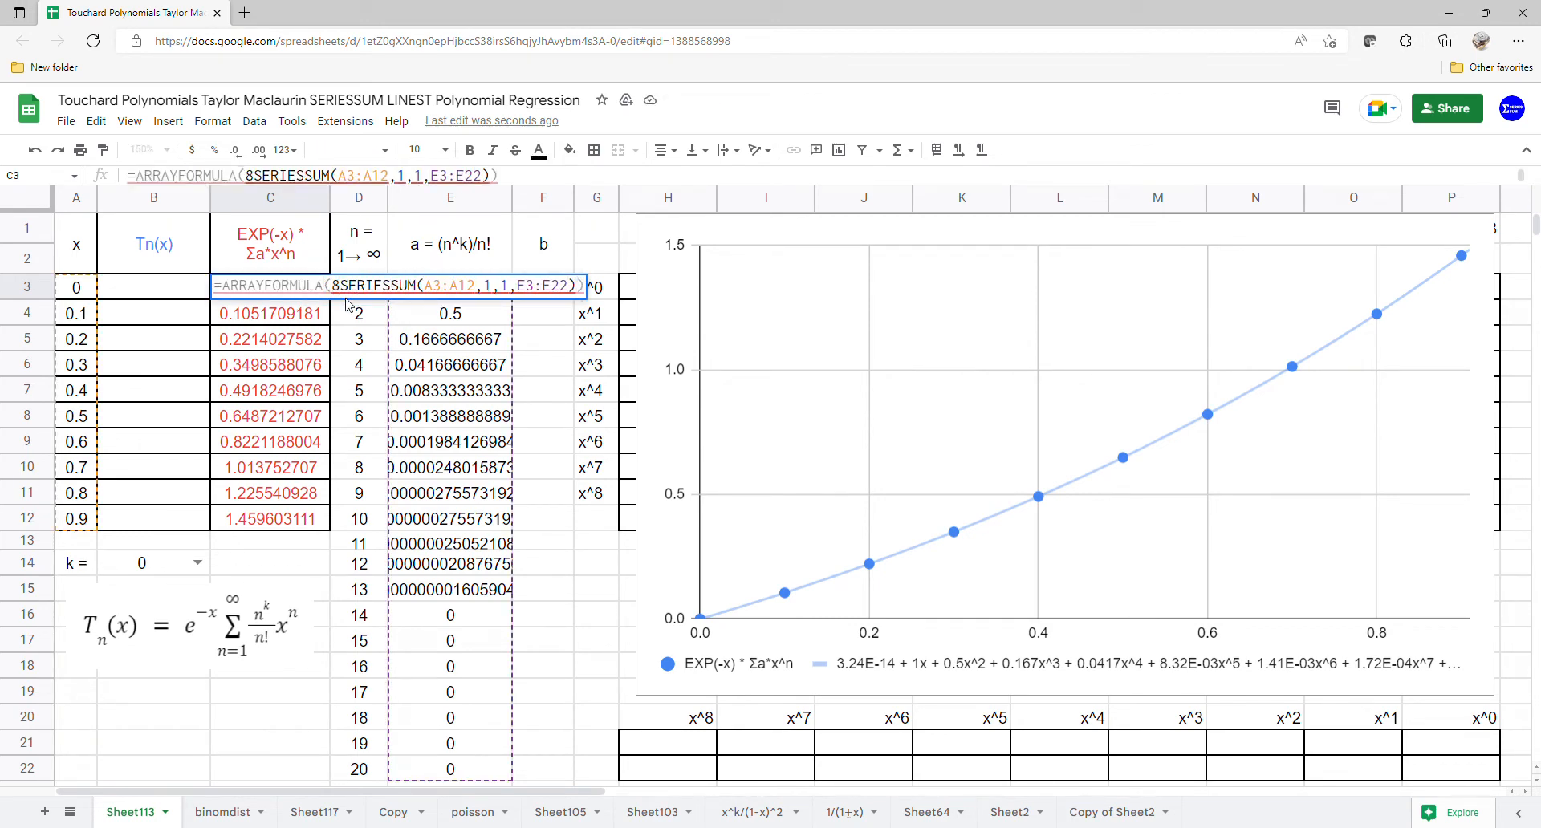
key("BackSpace")
type("*")
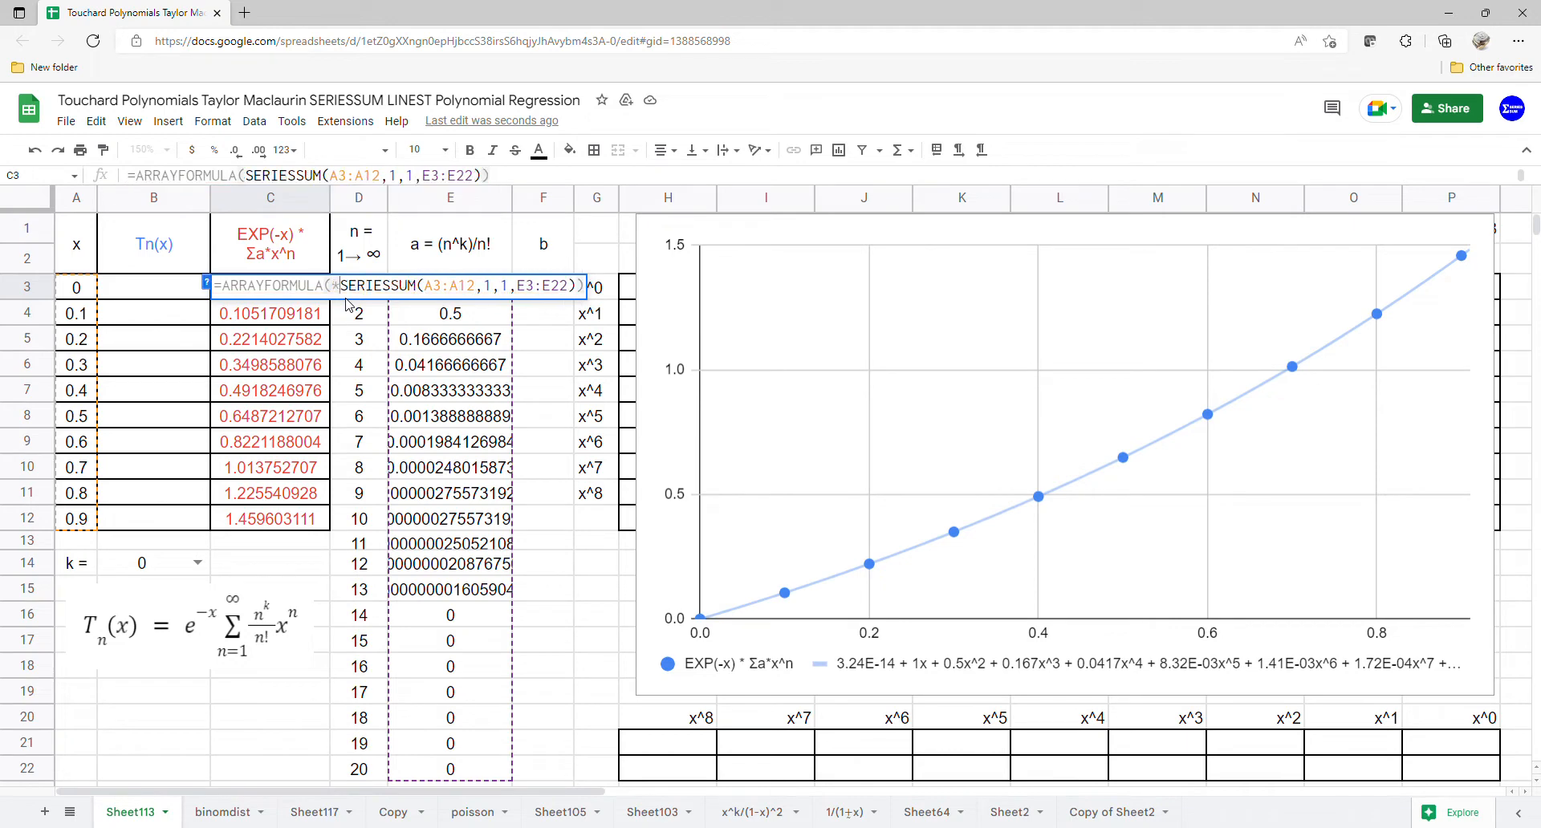
key("Left")
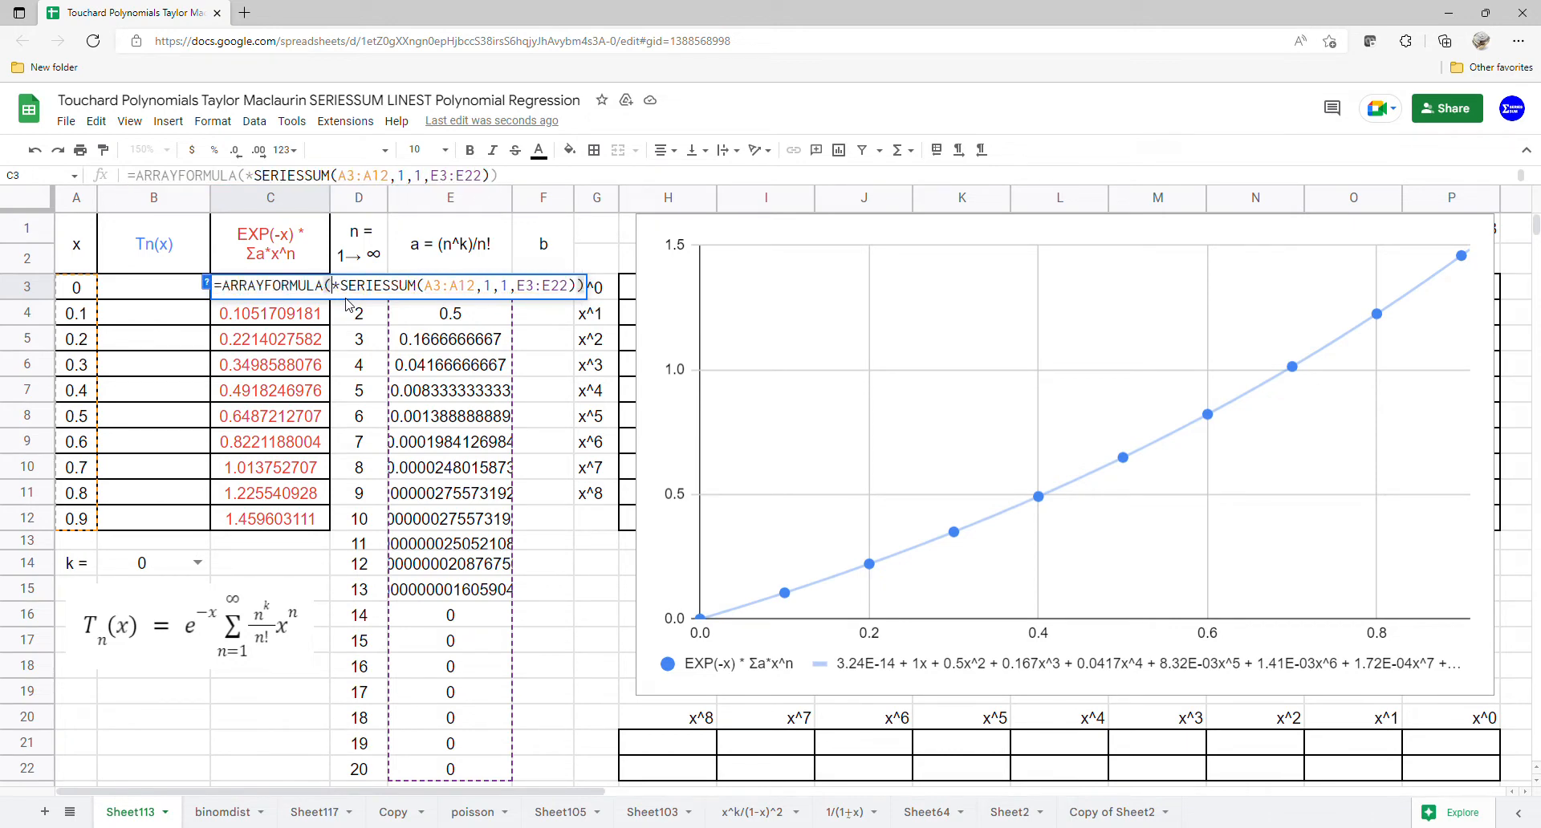
type("exp")
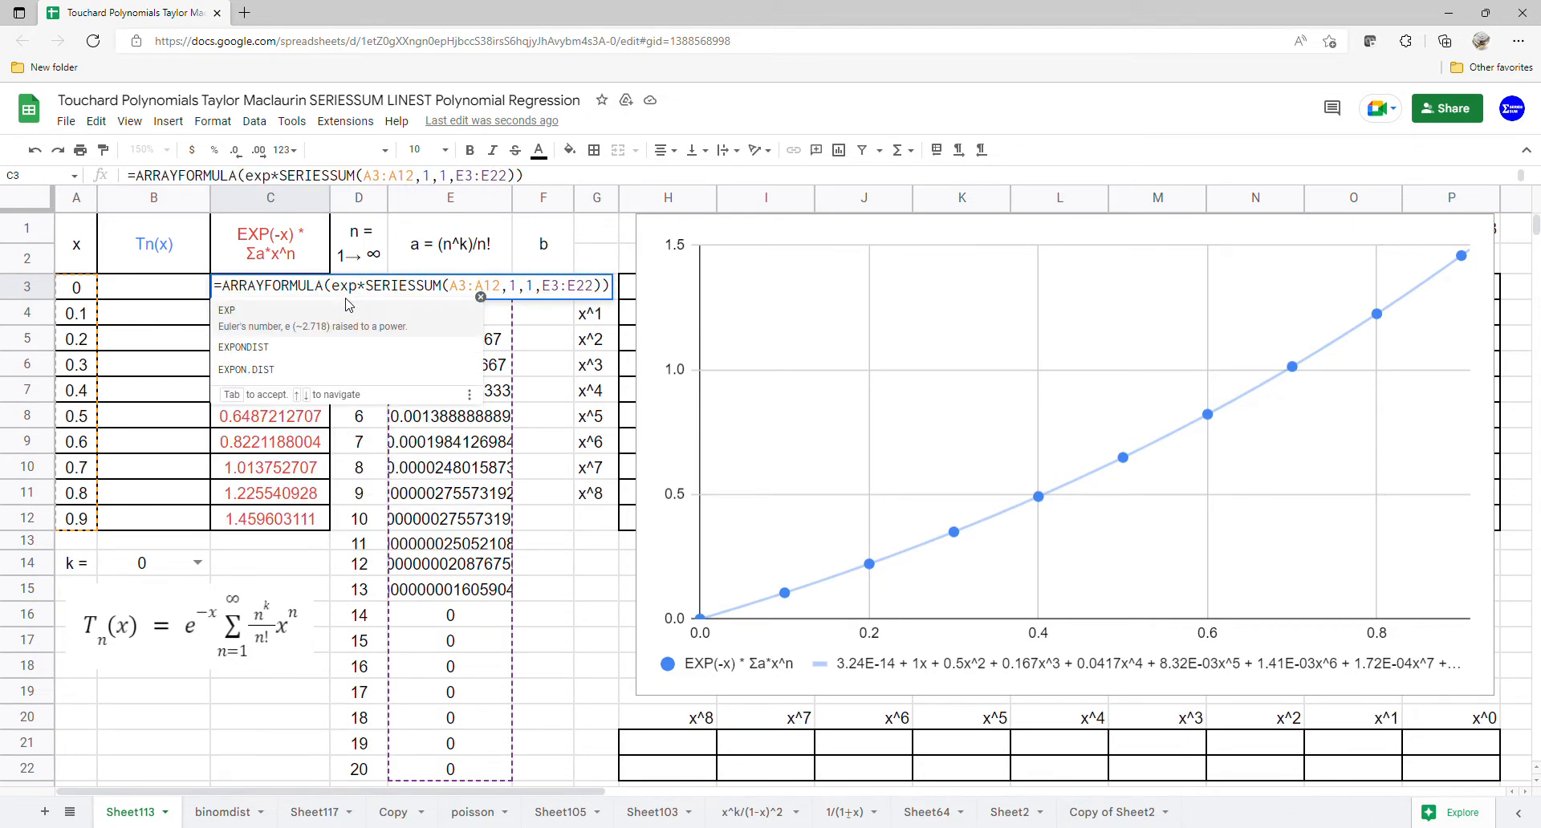
left_click(277, 314)
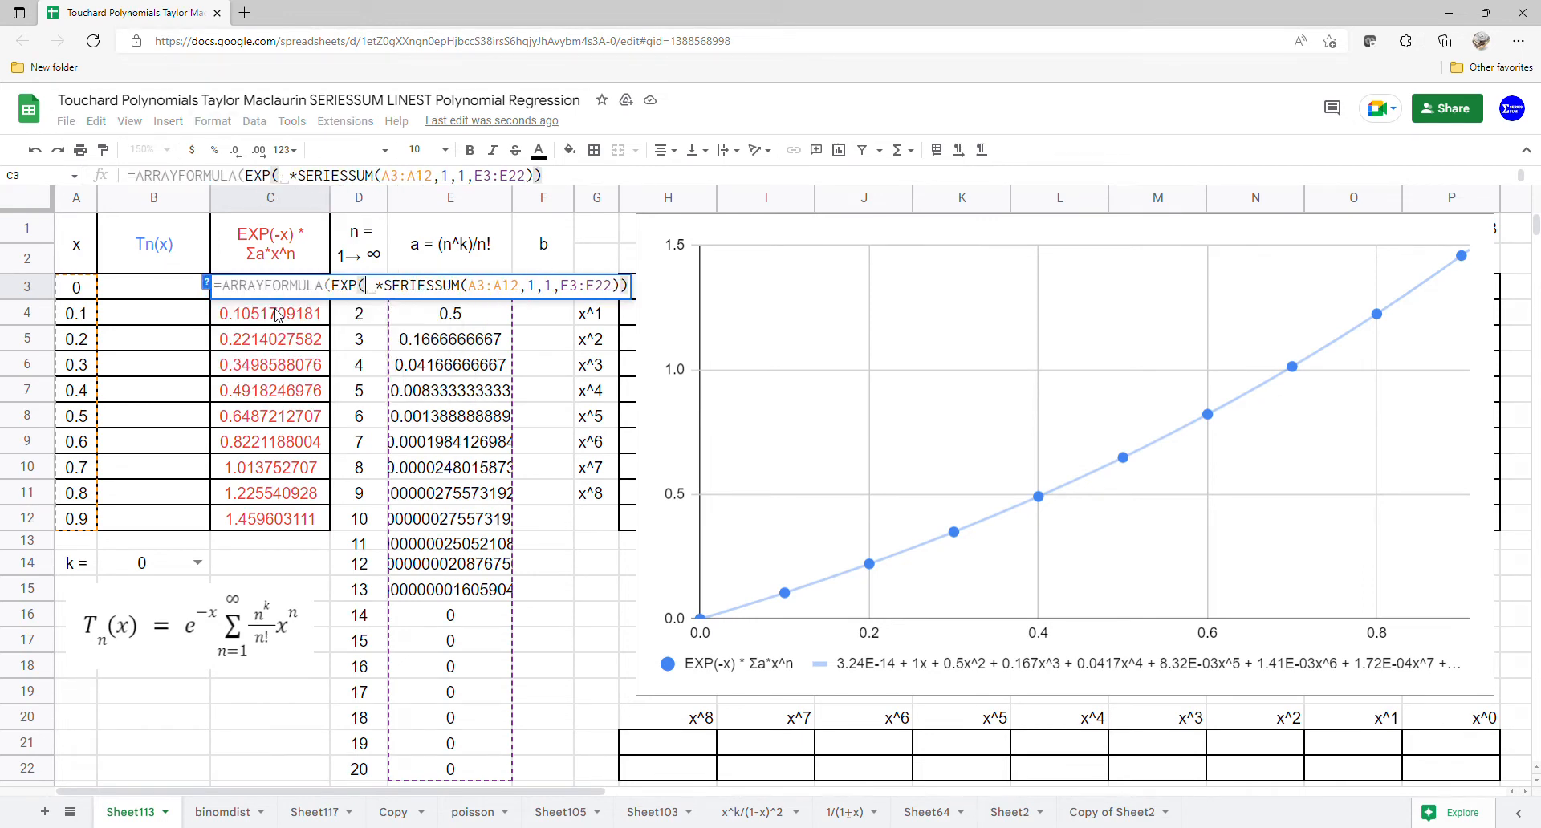
type("-")
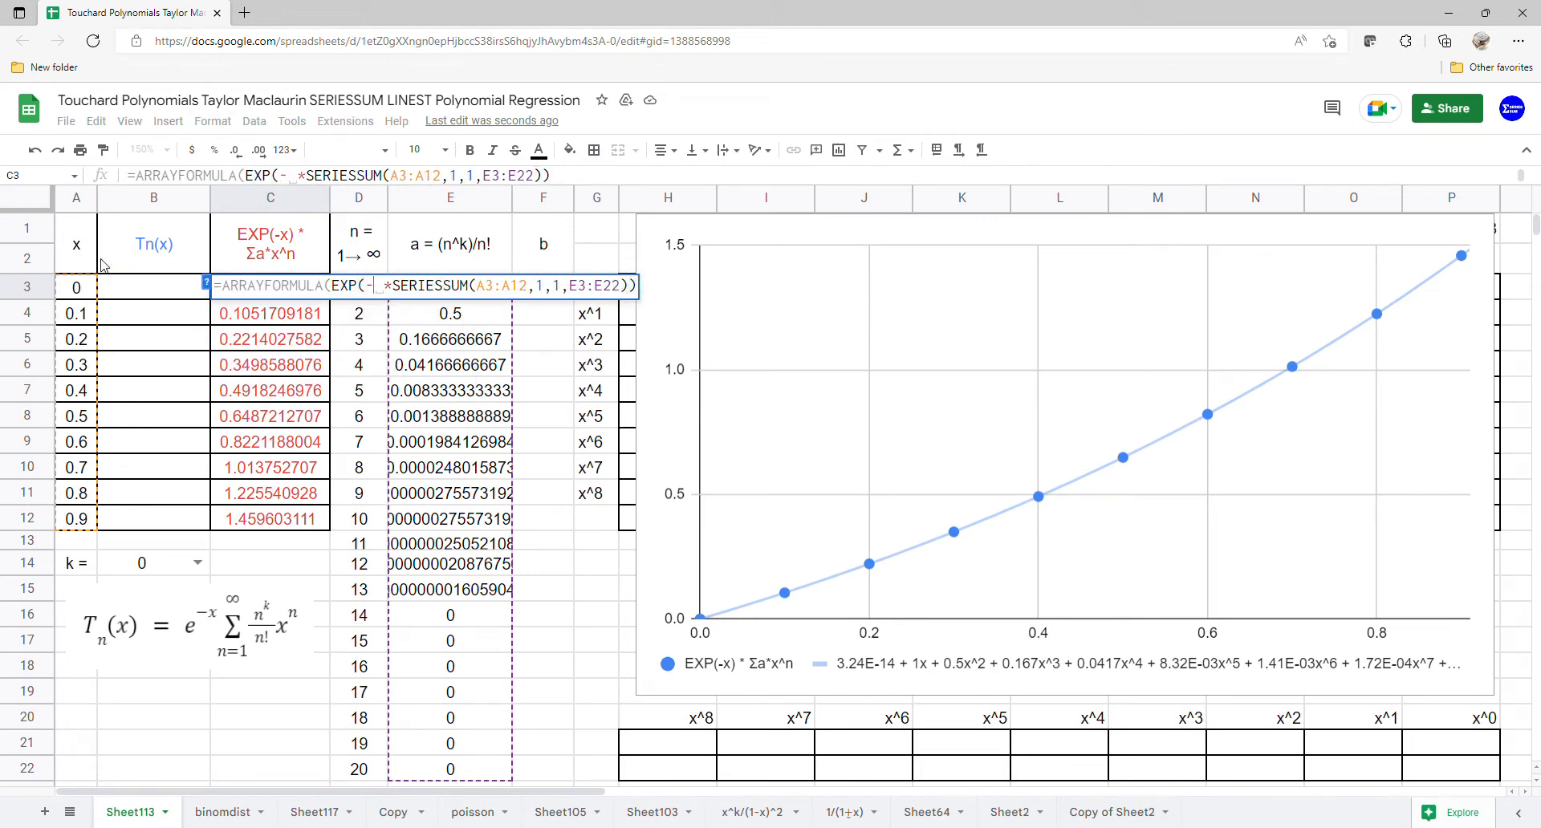
left_click_drag(76, 286, 77, 519)
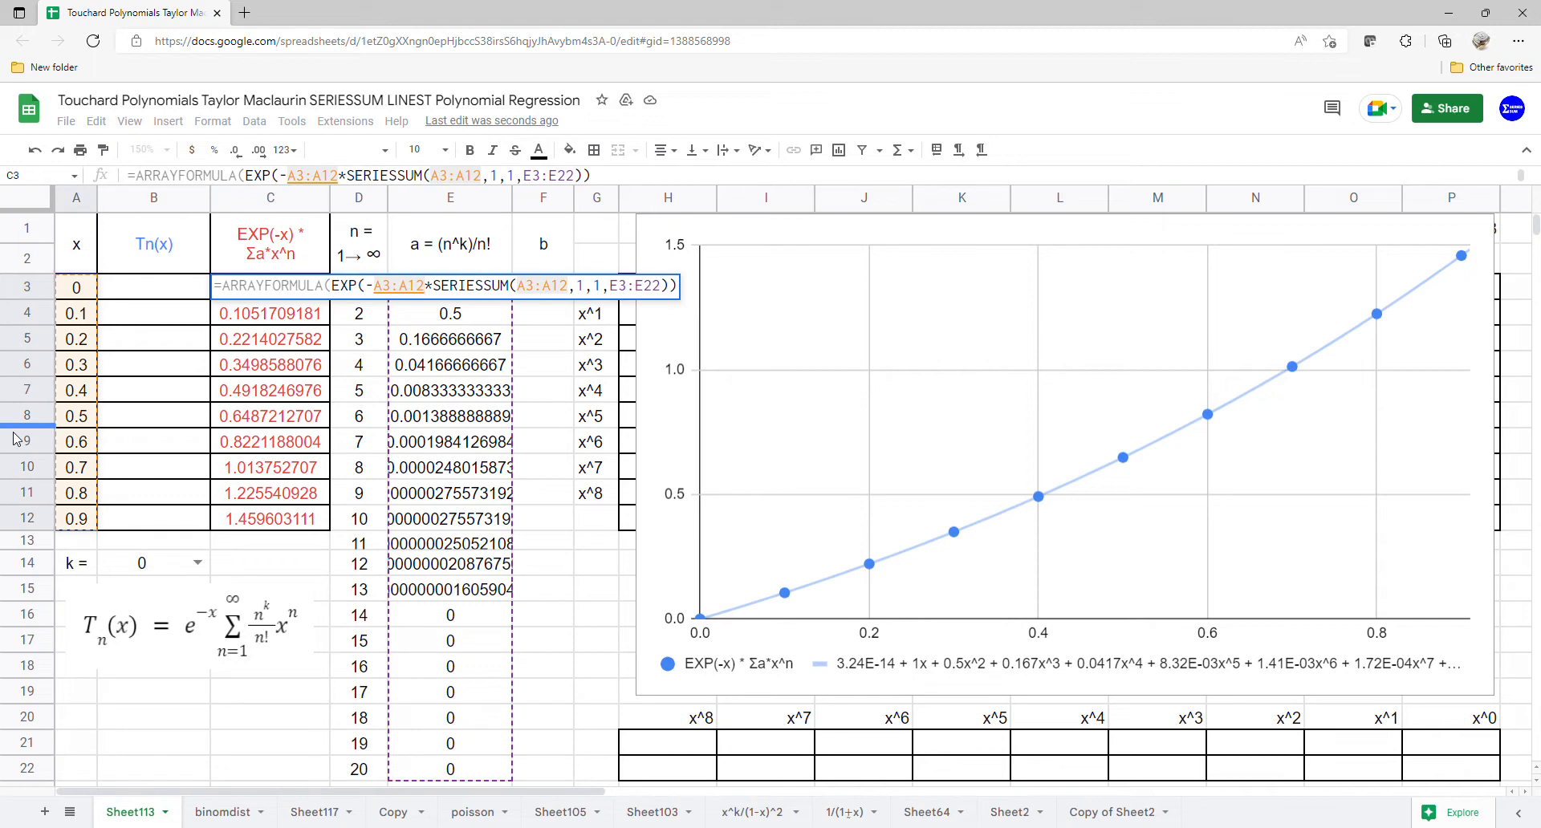
type(")")
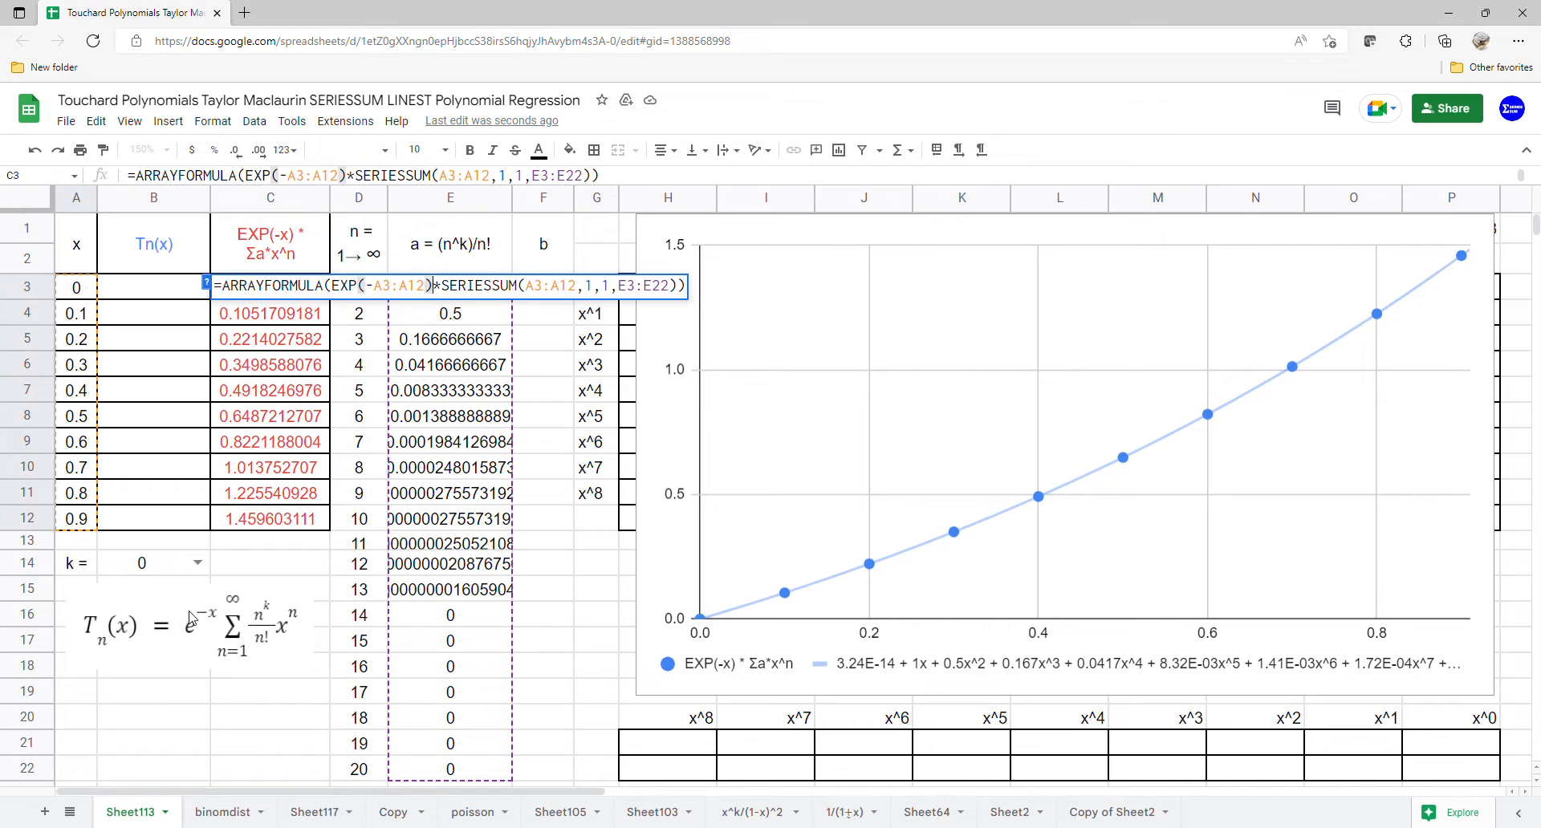
key("Return")
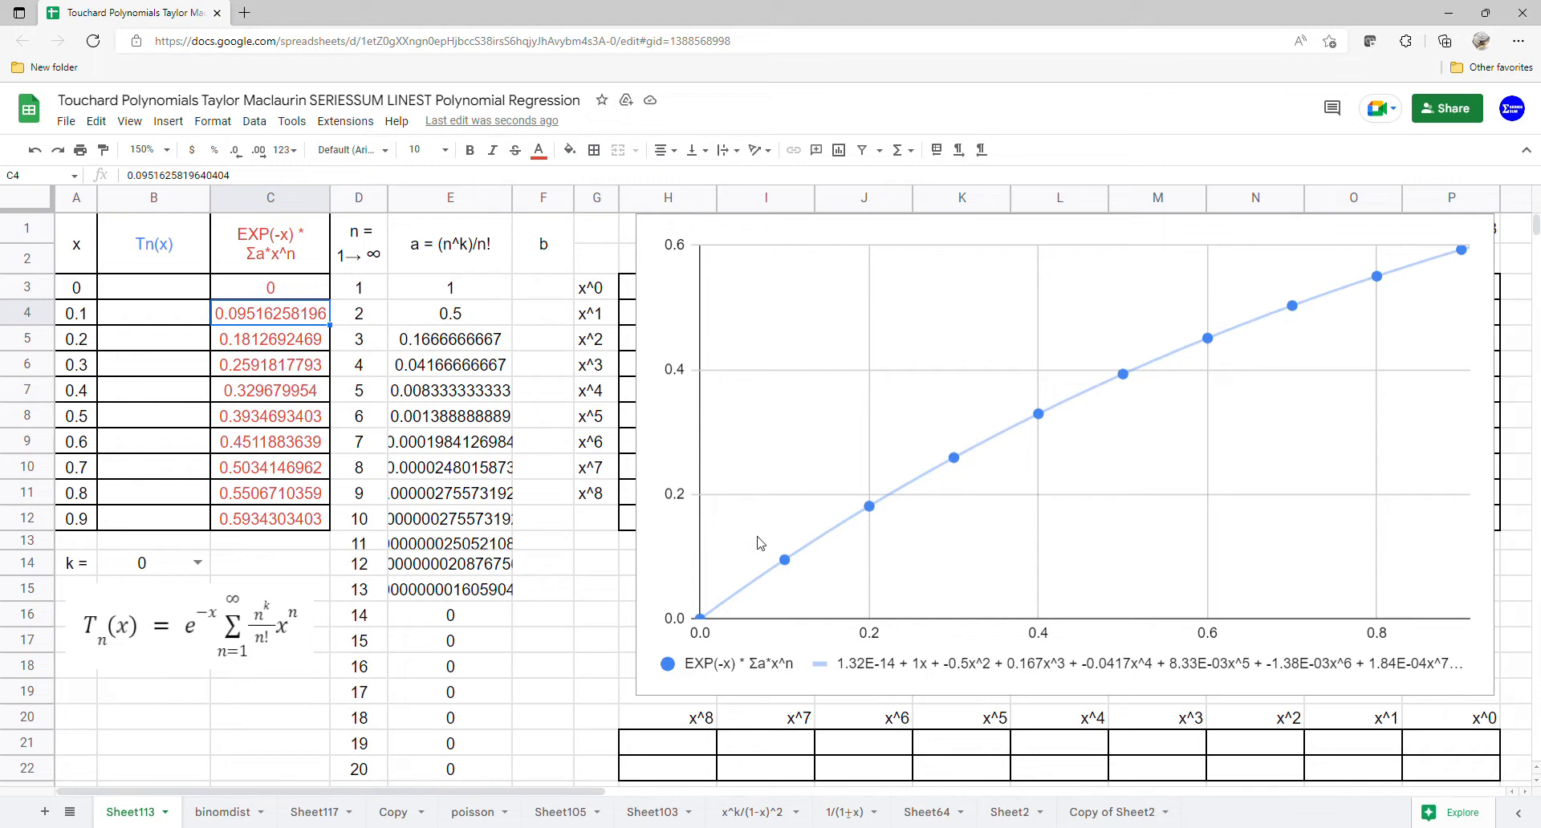
Step: Move the chart aside and enter an array formula in H3 raising A3:A12 to the powers in H1:P1
left_click(831, 476)
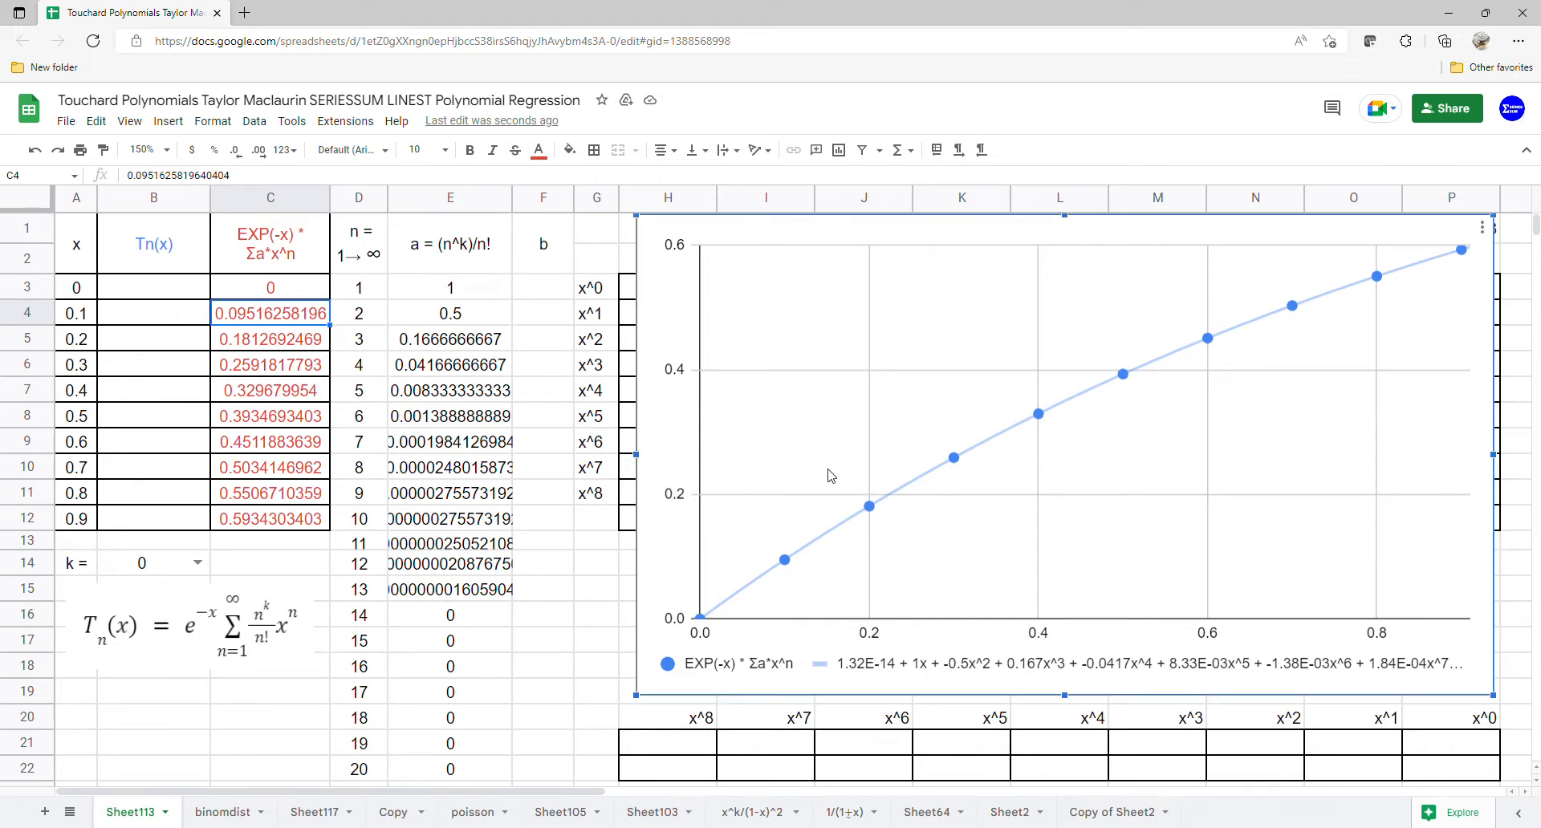
left_click_drag(678, 499, 1536, 406)
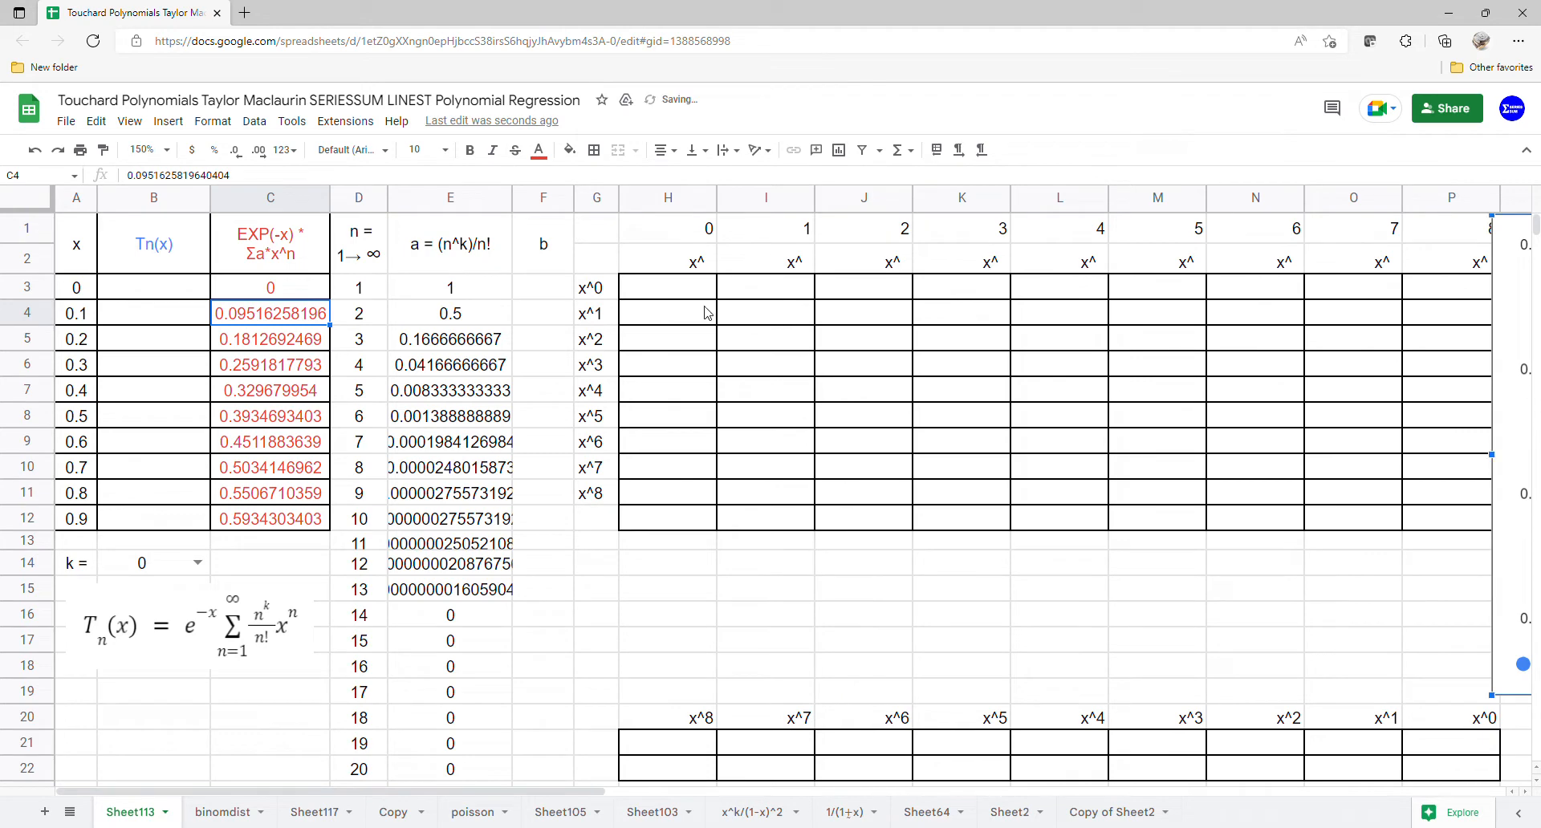
left_click(682, 295)
type("=array")
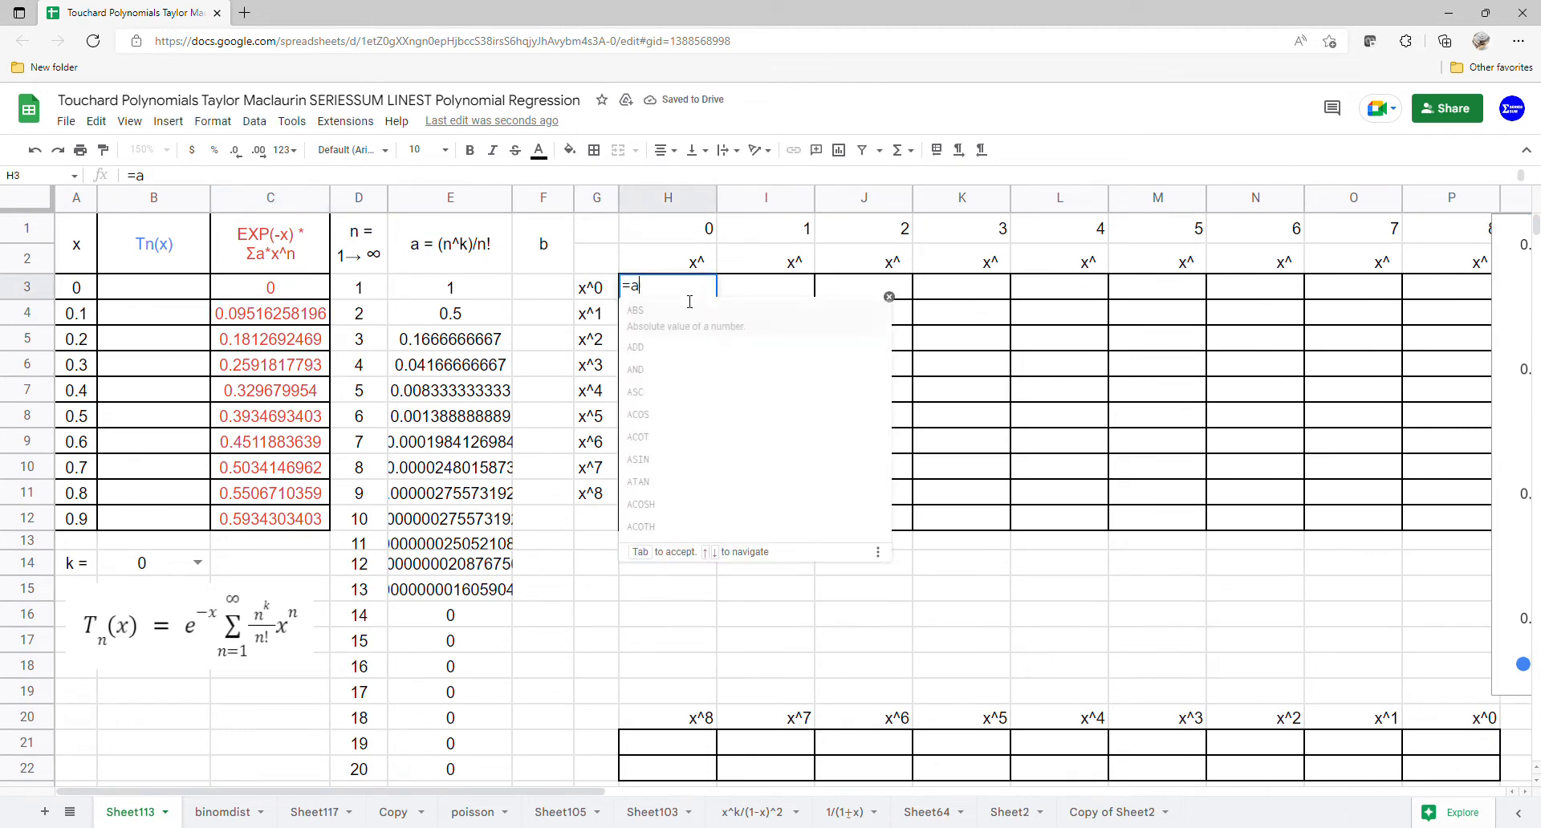
key("Tab")
type("array")
key("Tab")
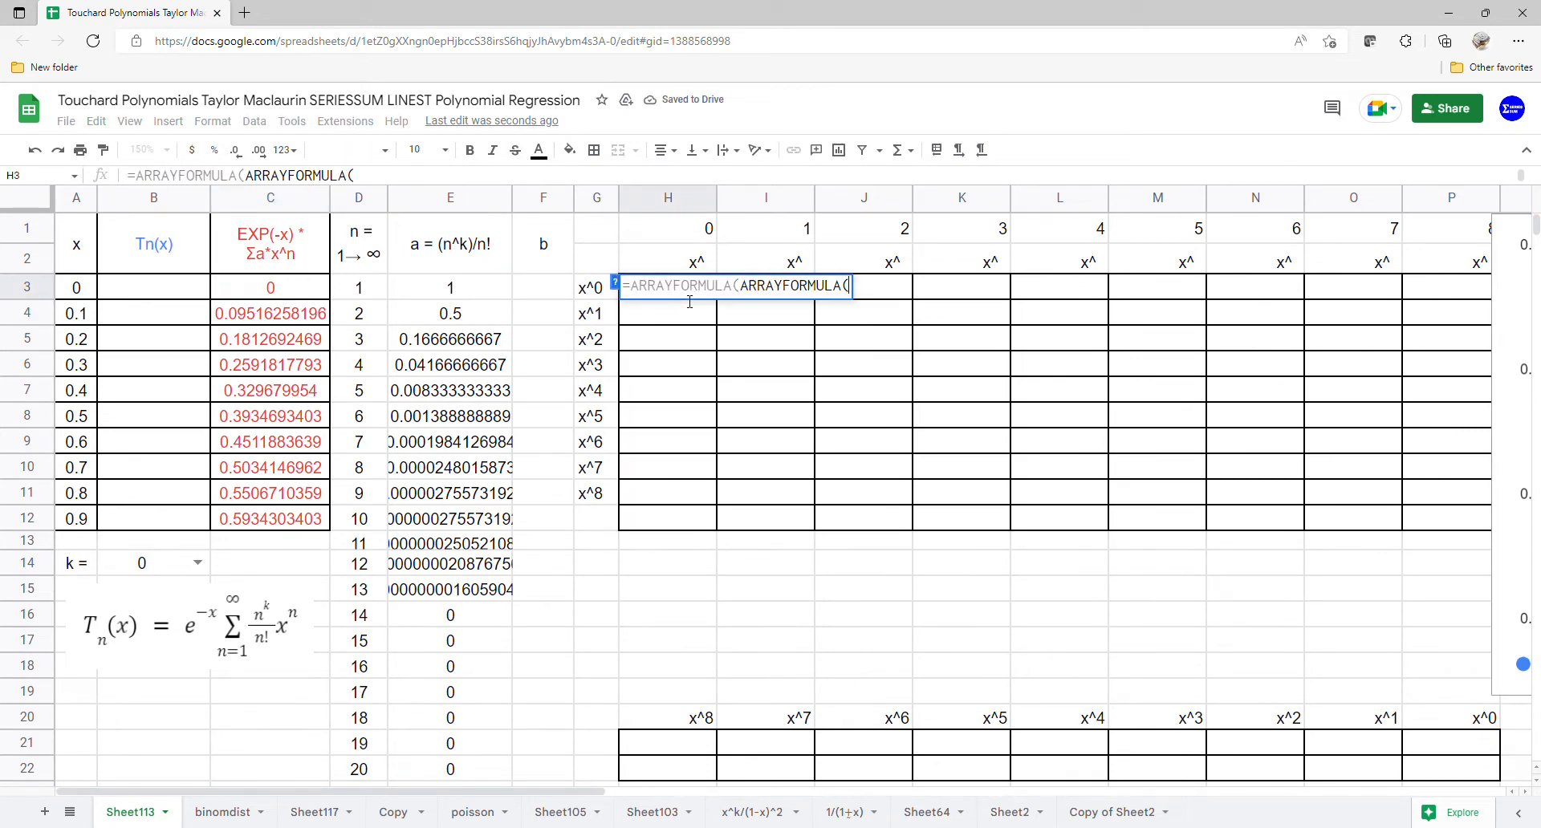
left_click_drag(74, 295, 78, 516)
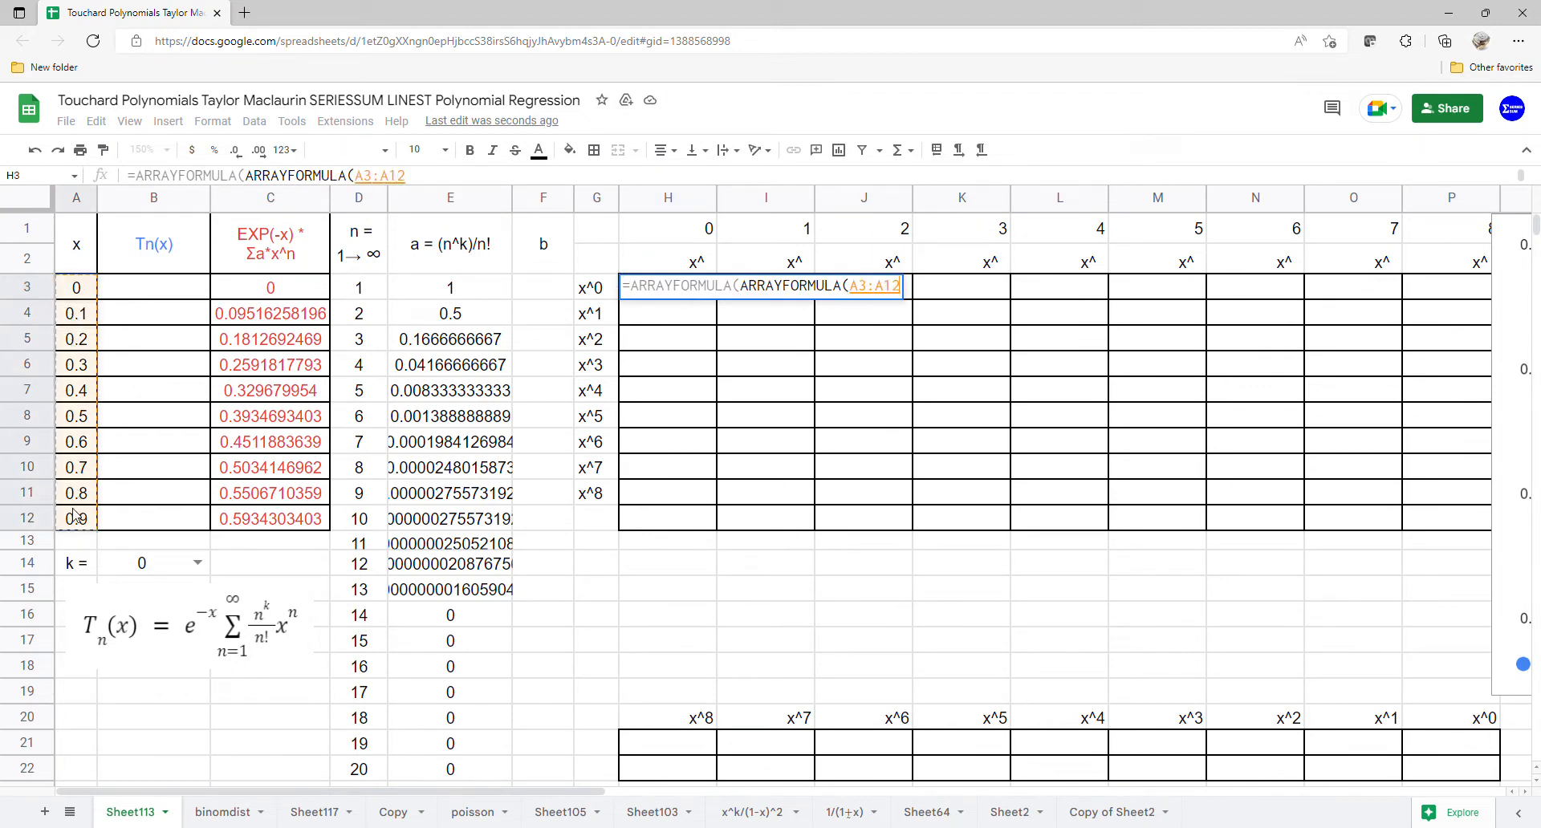
type("^")
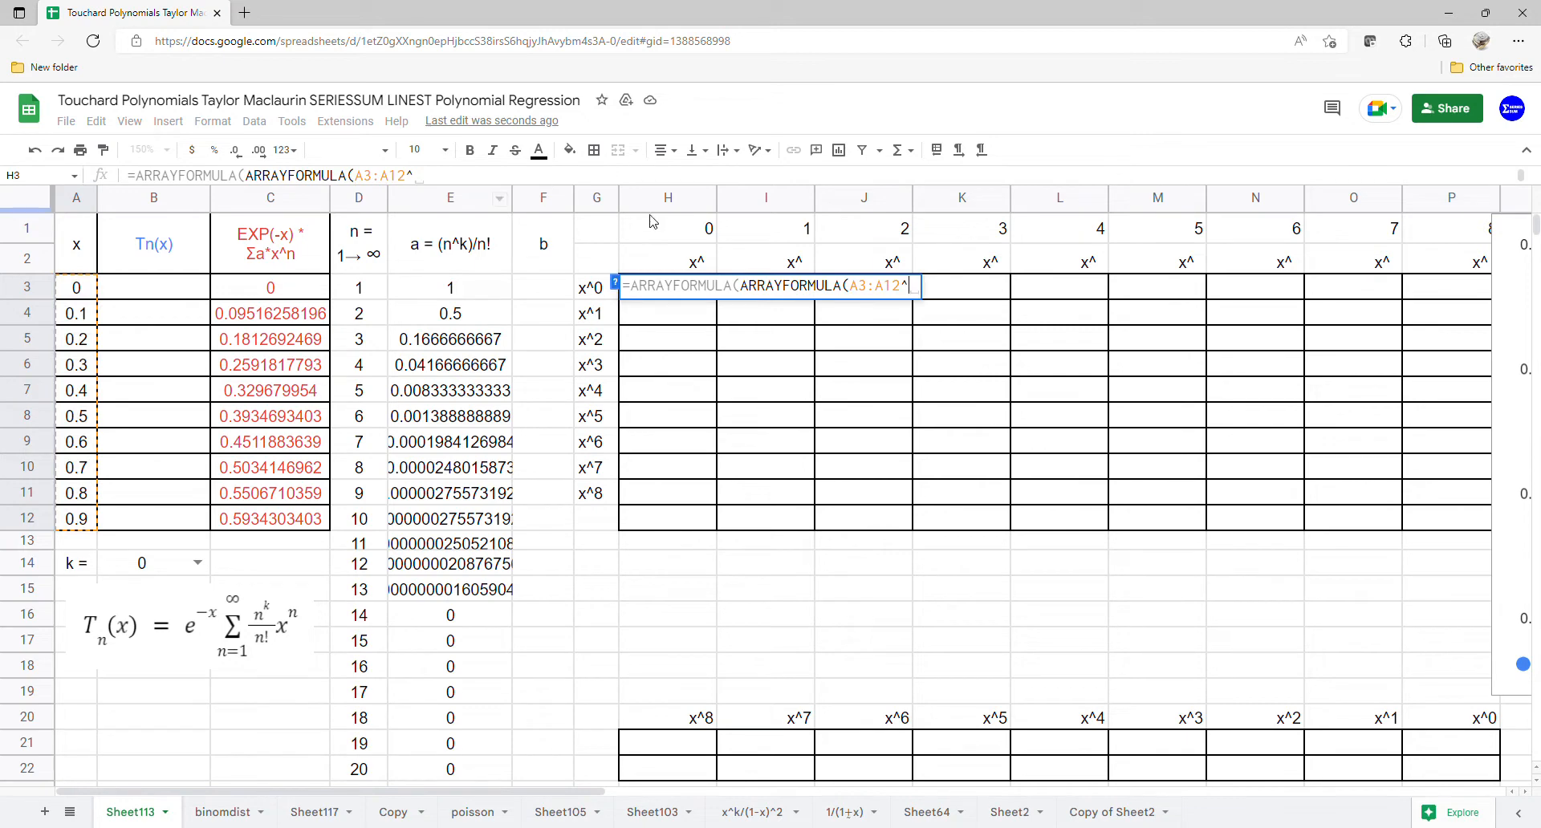
left_click_drag(653, 223, 1419, 223)
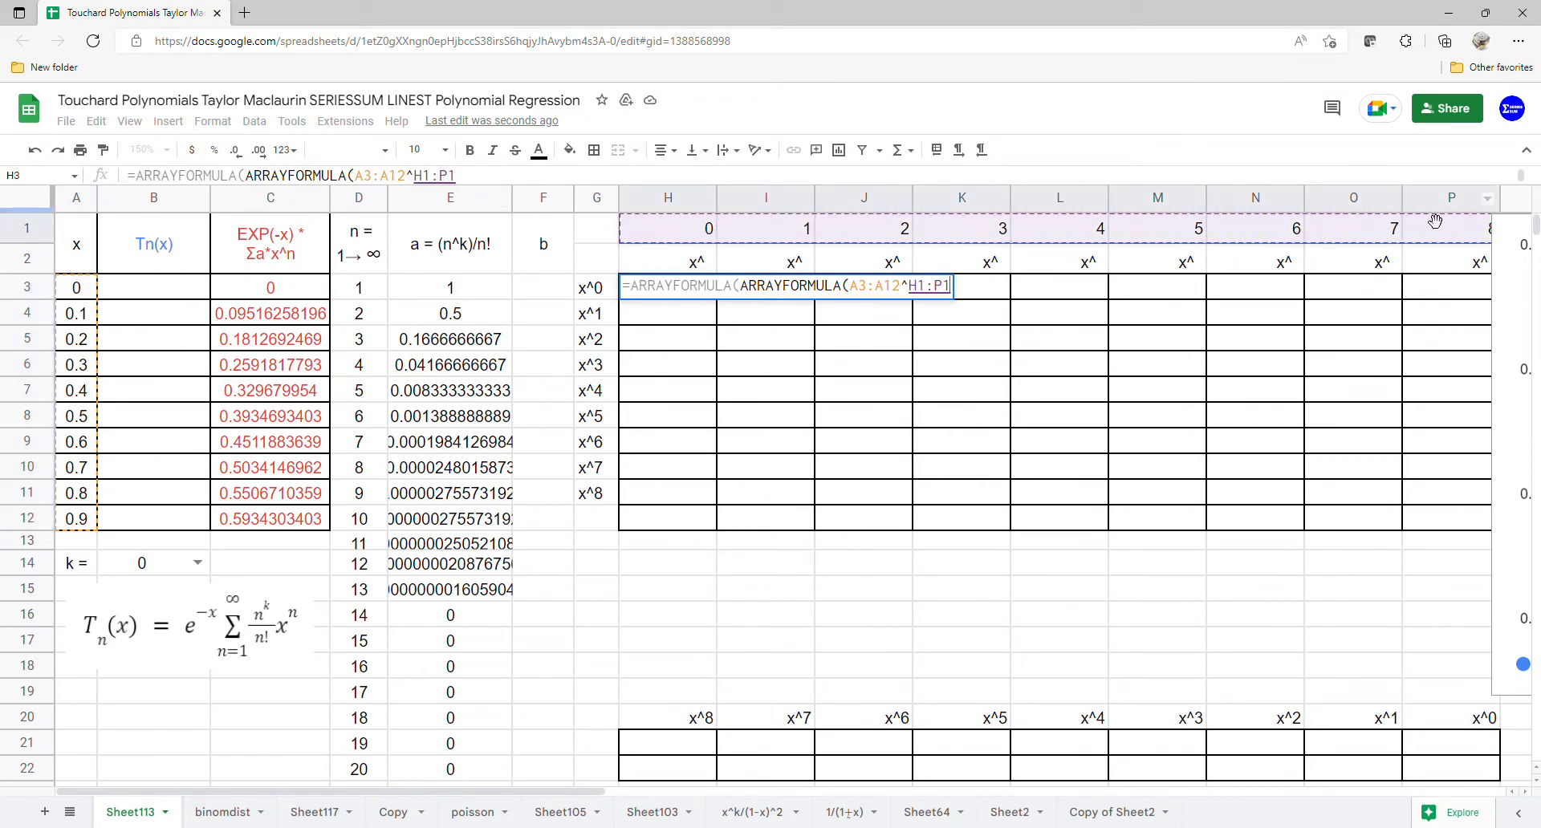
key("Return")
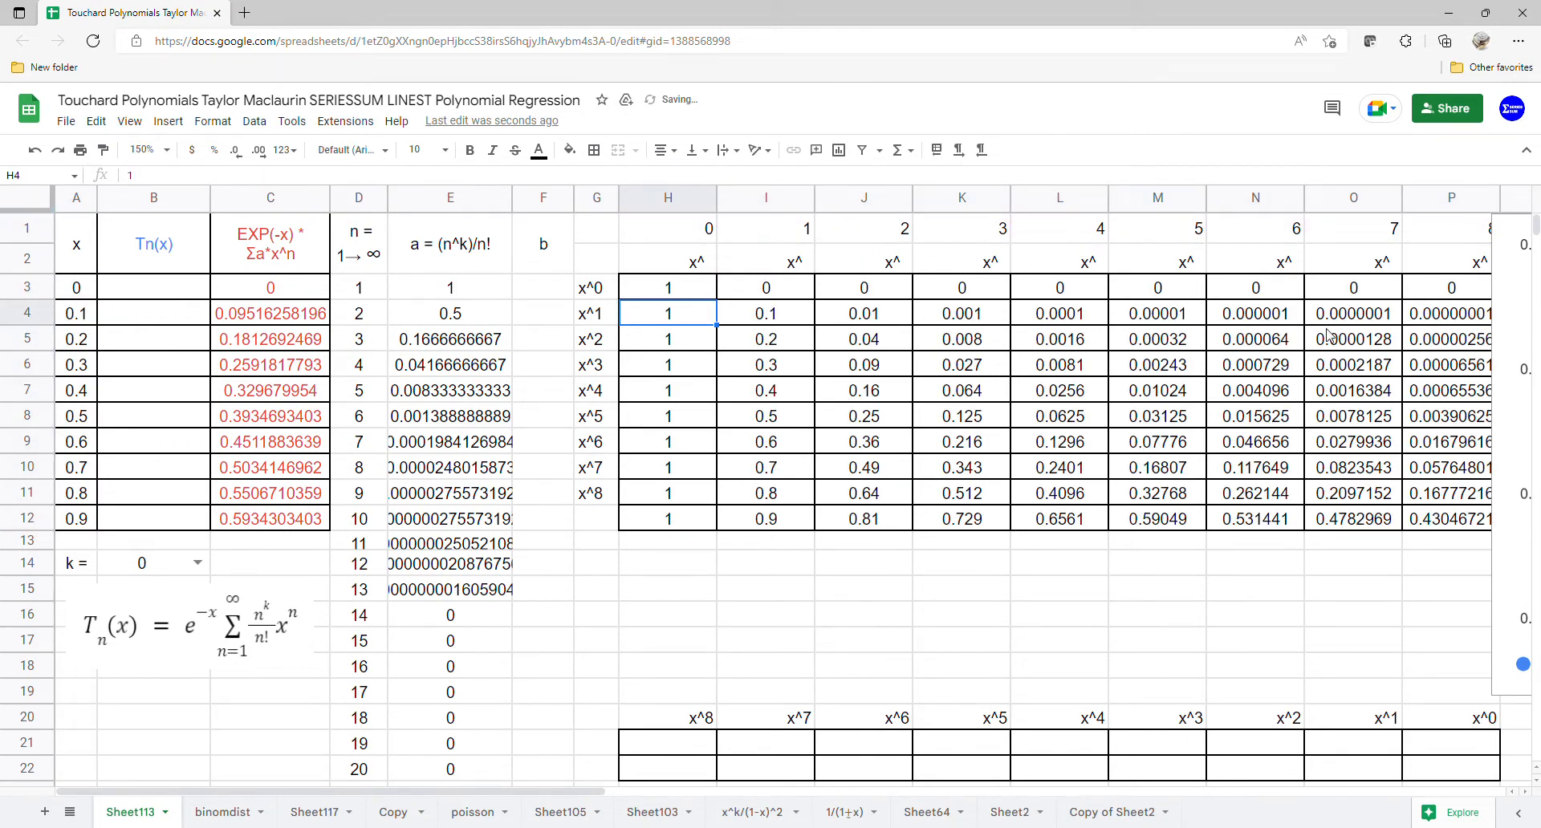
Step: Enter =LINEST(C3:C12,I3:P12) in H22 to regress the series values on the power columns
left_click(701, 772)
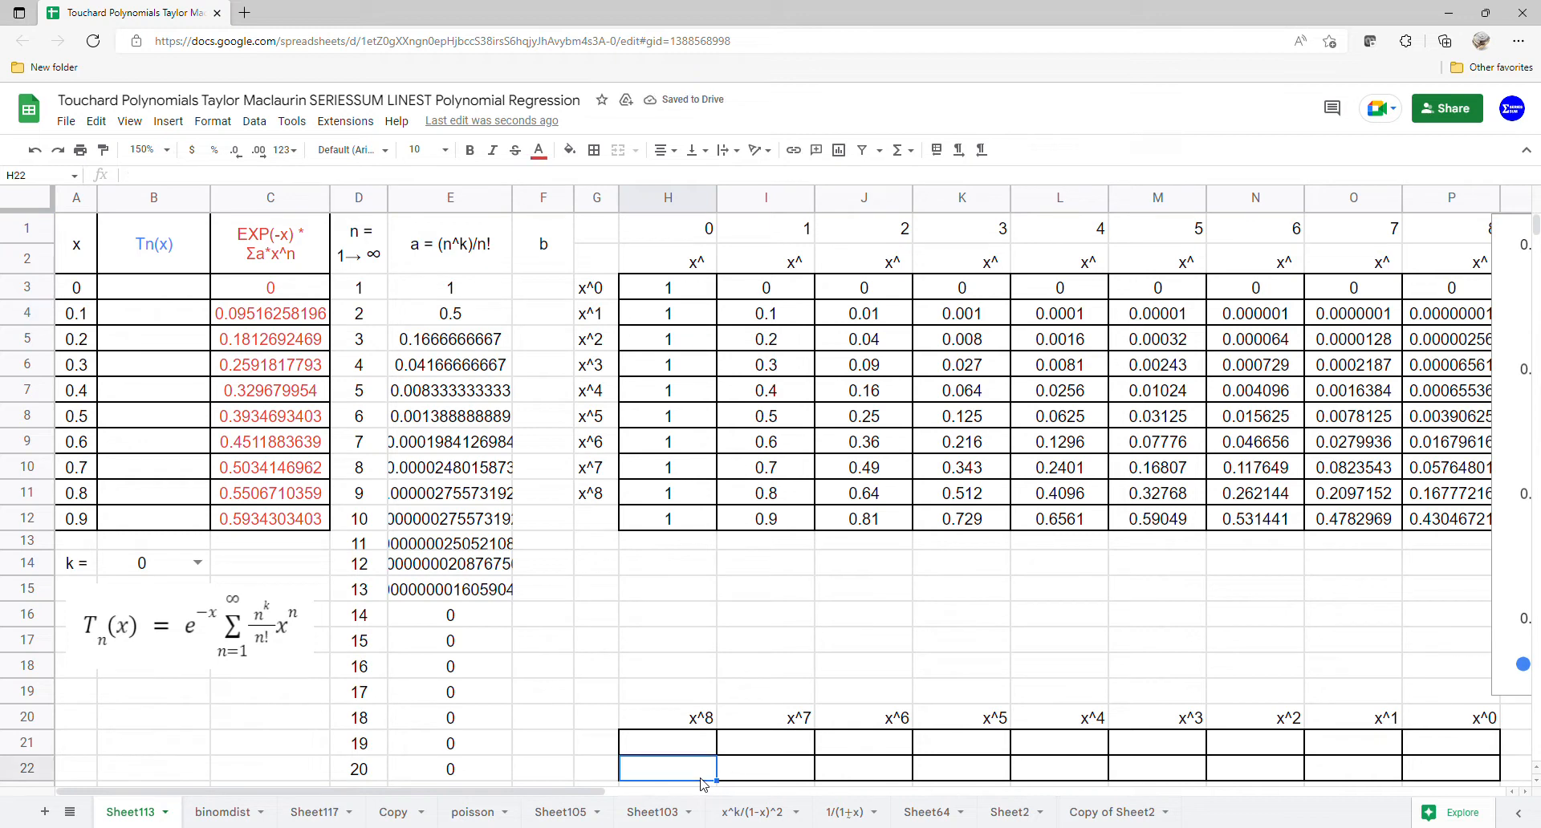
type("=li")
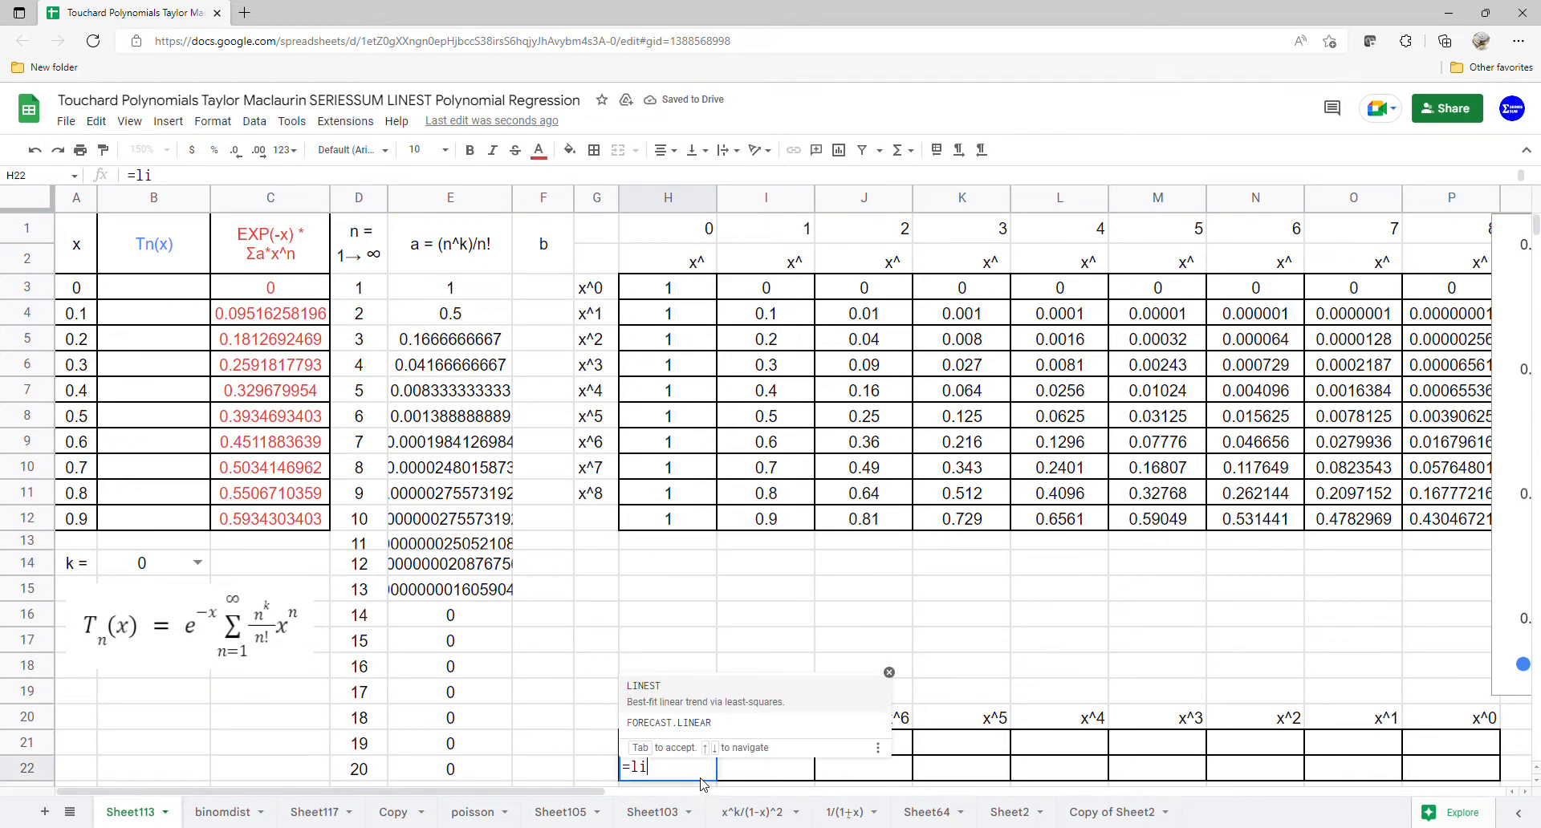
type("nest")
key("Tab")
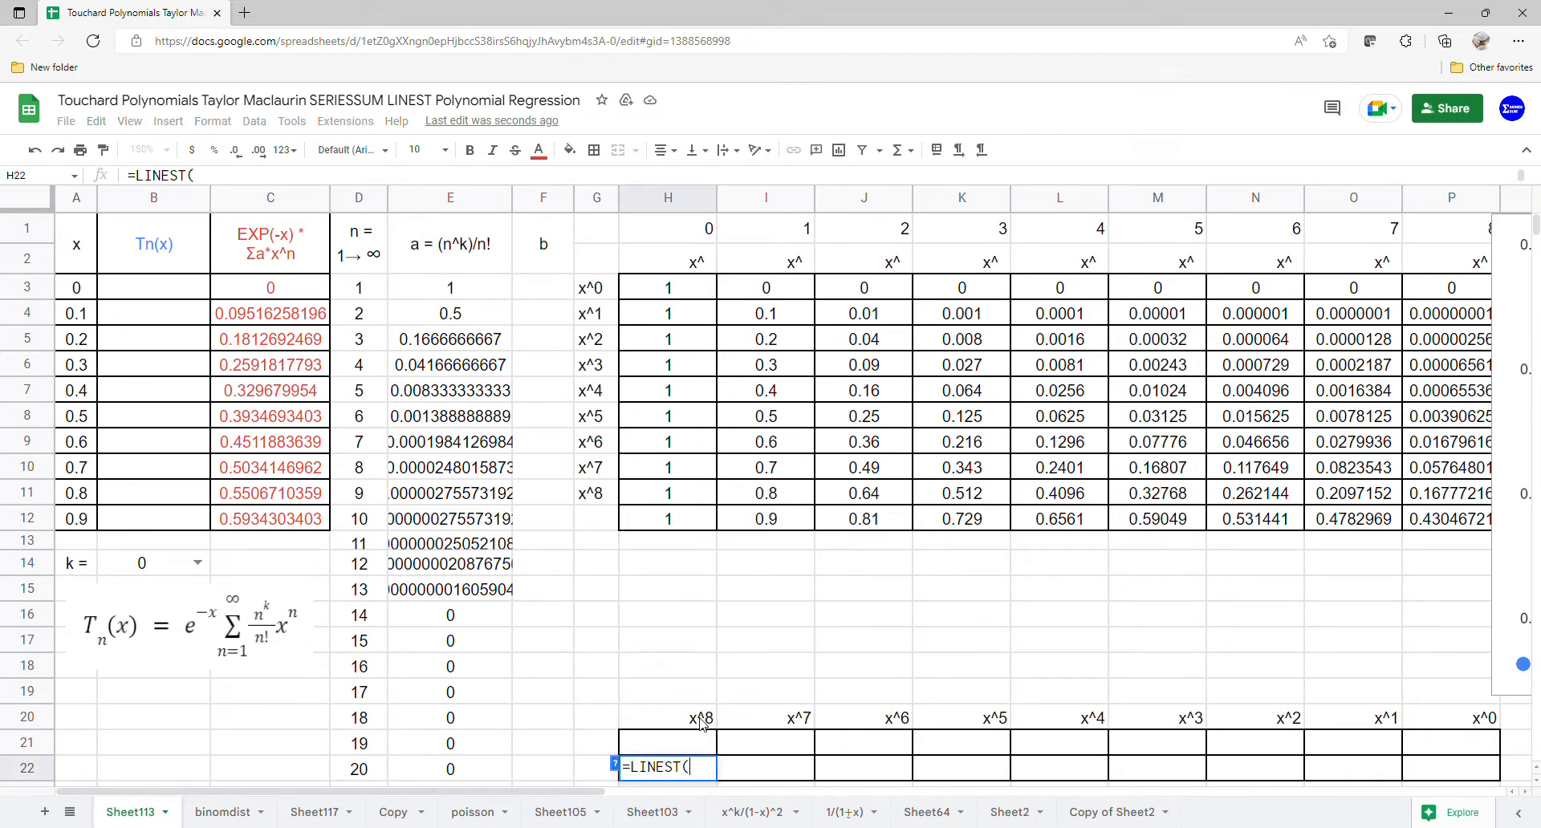
left_click_drag(260, 295, 263, 518)
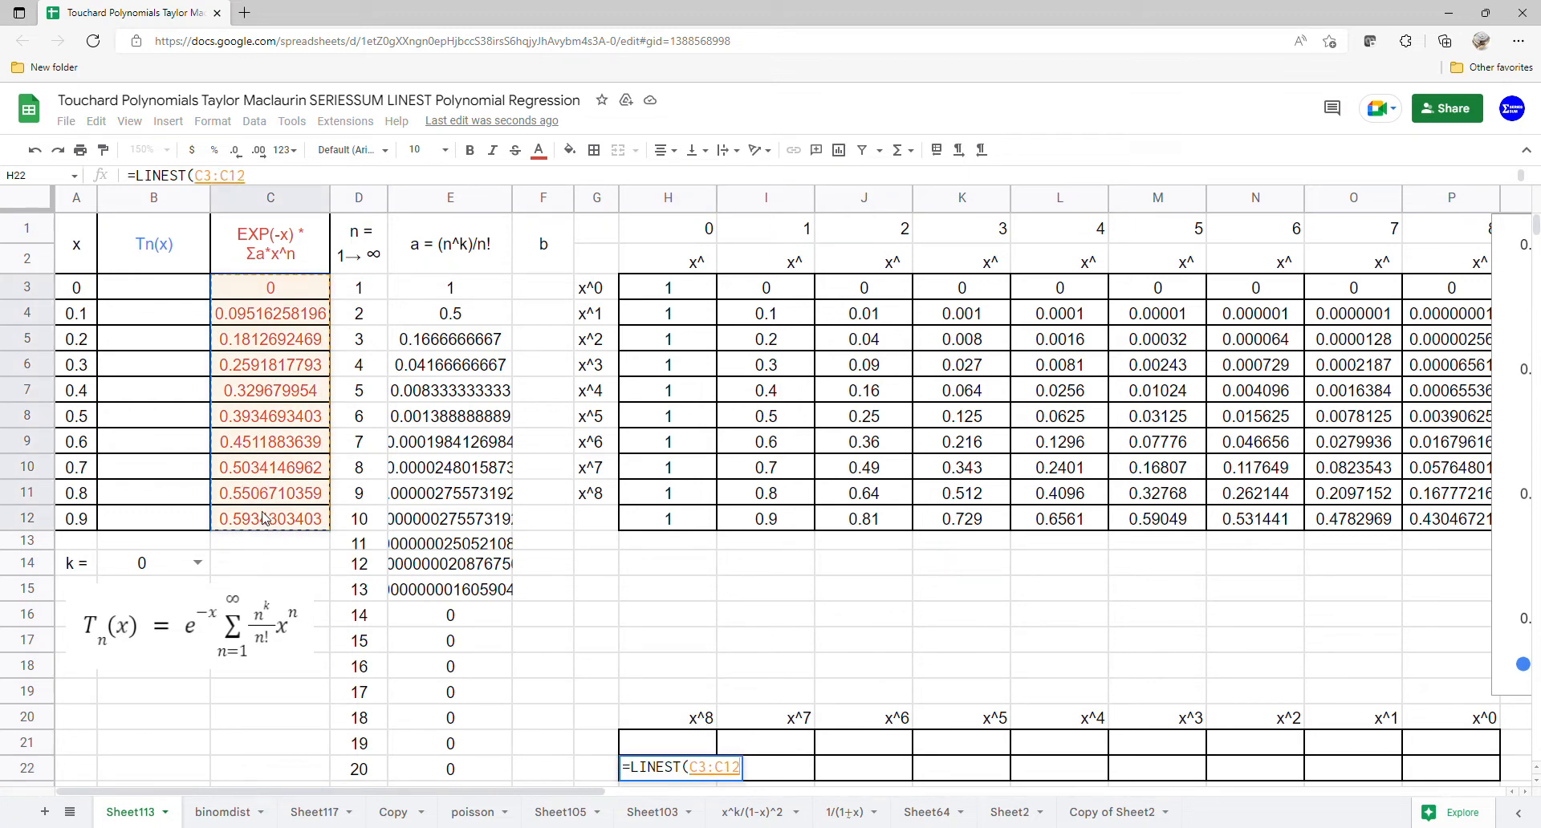
type(",")
left_click_drag(787, 291, 1455, 520)
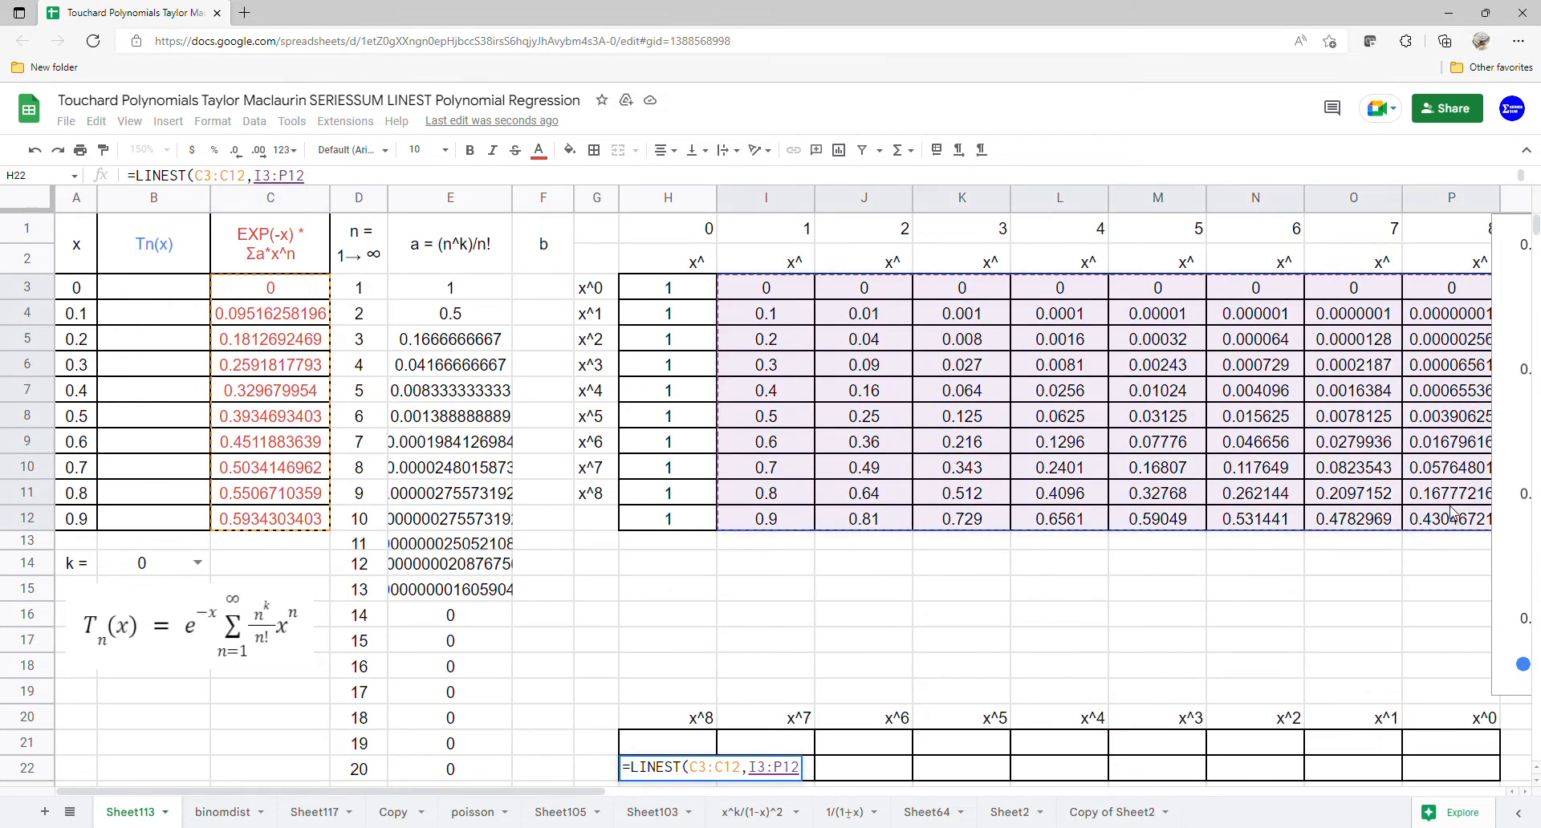
key("Return")
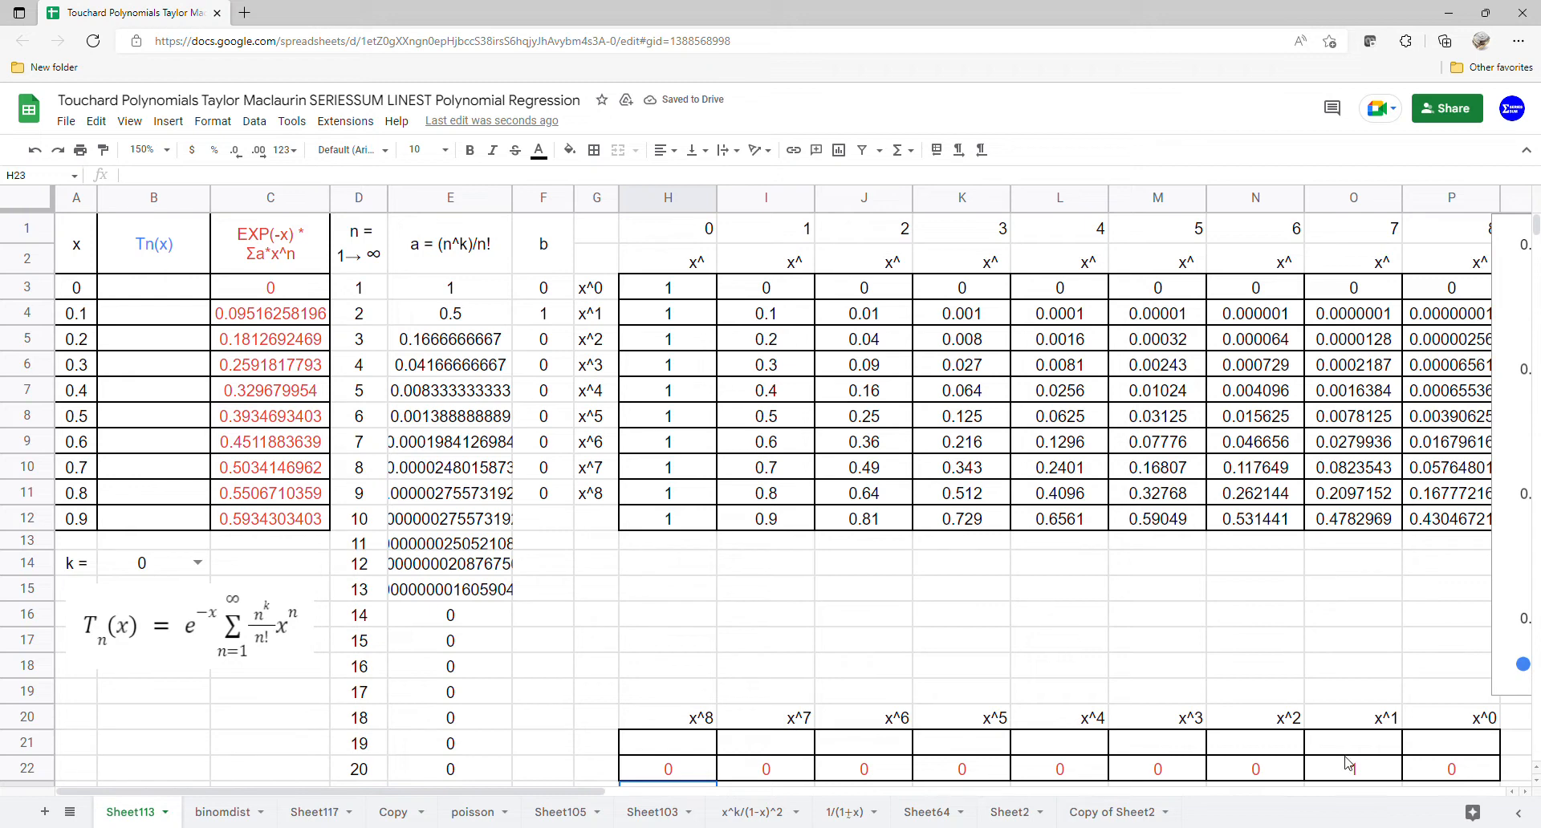
Step: Move the chart back over the power table and set k to 1
left_click_drag(1474, 758, 688, 777)
left_click_drag(556, 269, 586, 498)
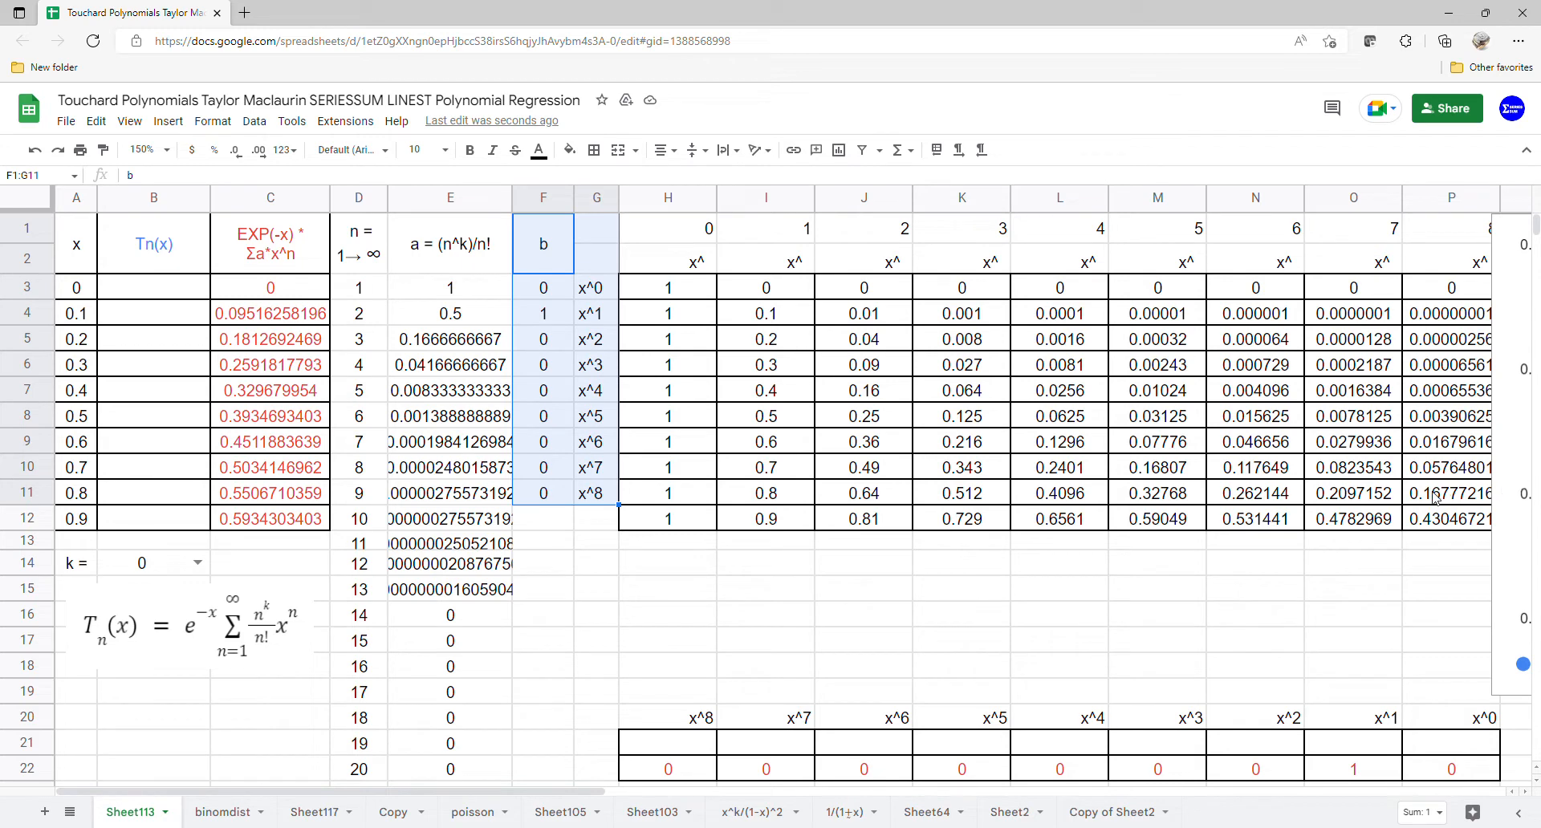
left_click_drag(1515, 498, 680, 447)
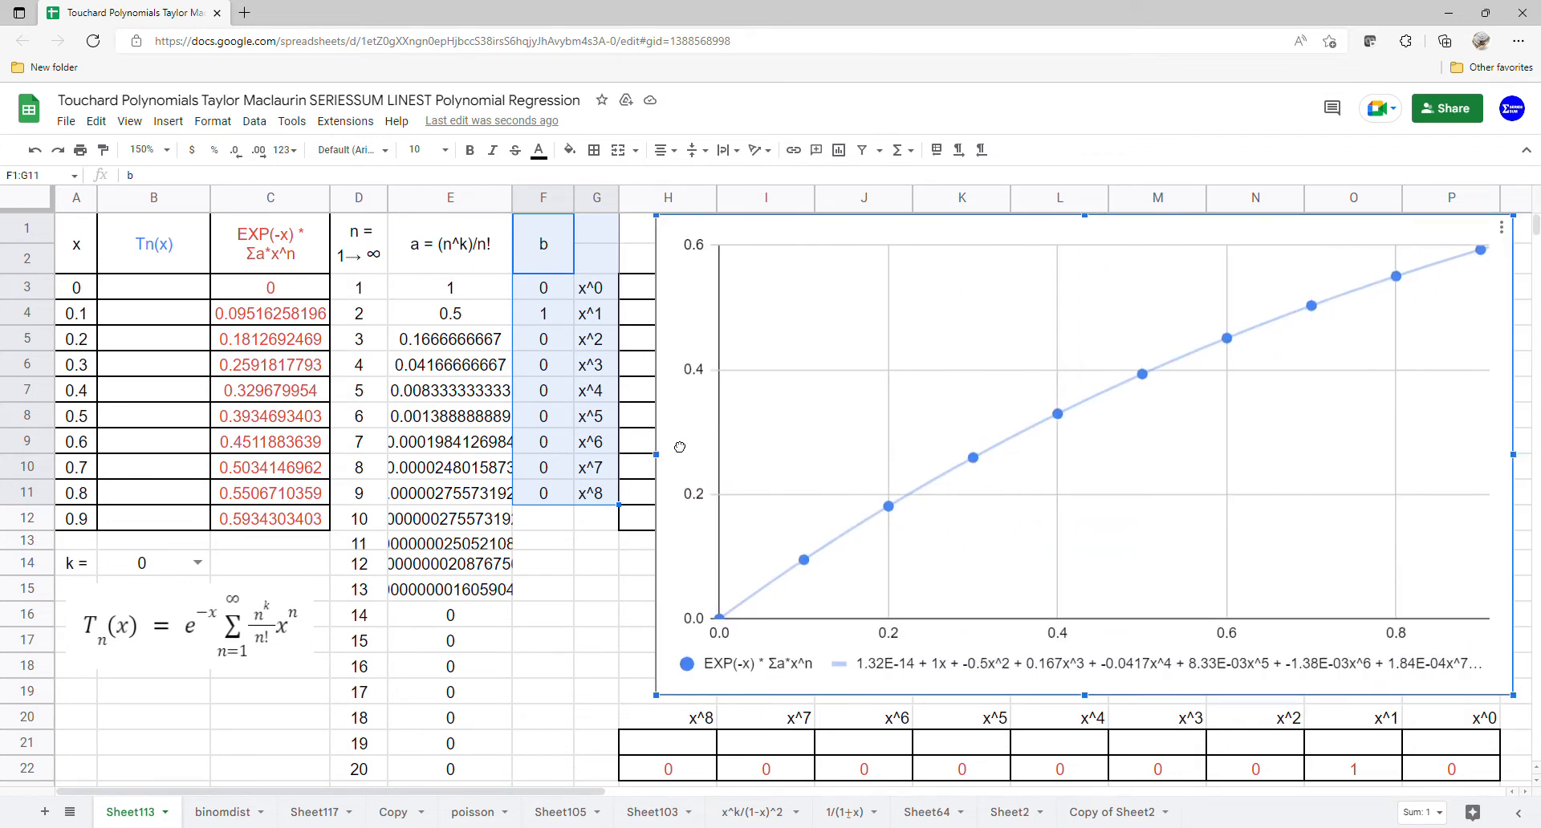
left_click(198, 563)
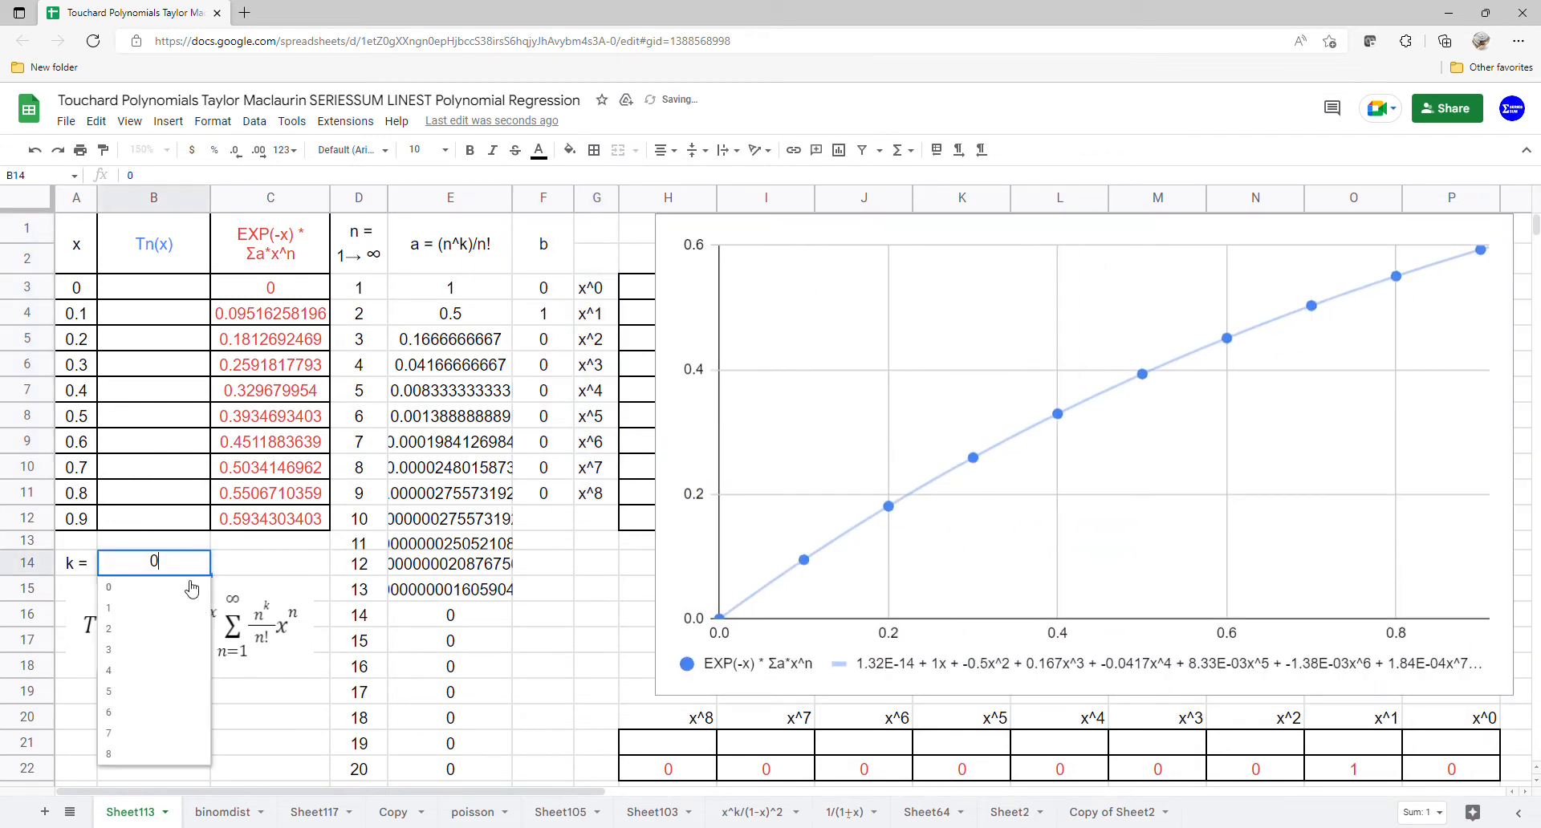
left_click(164, 615)
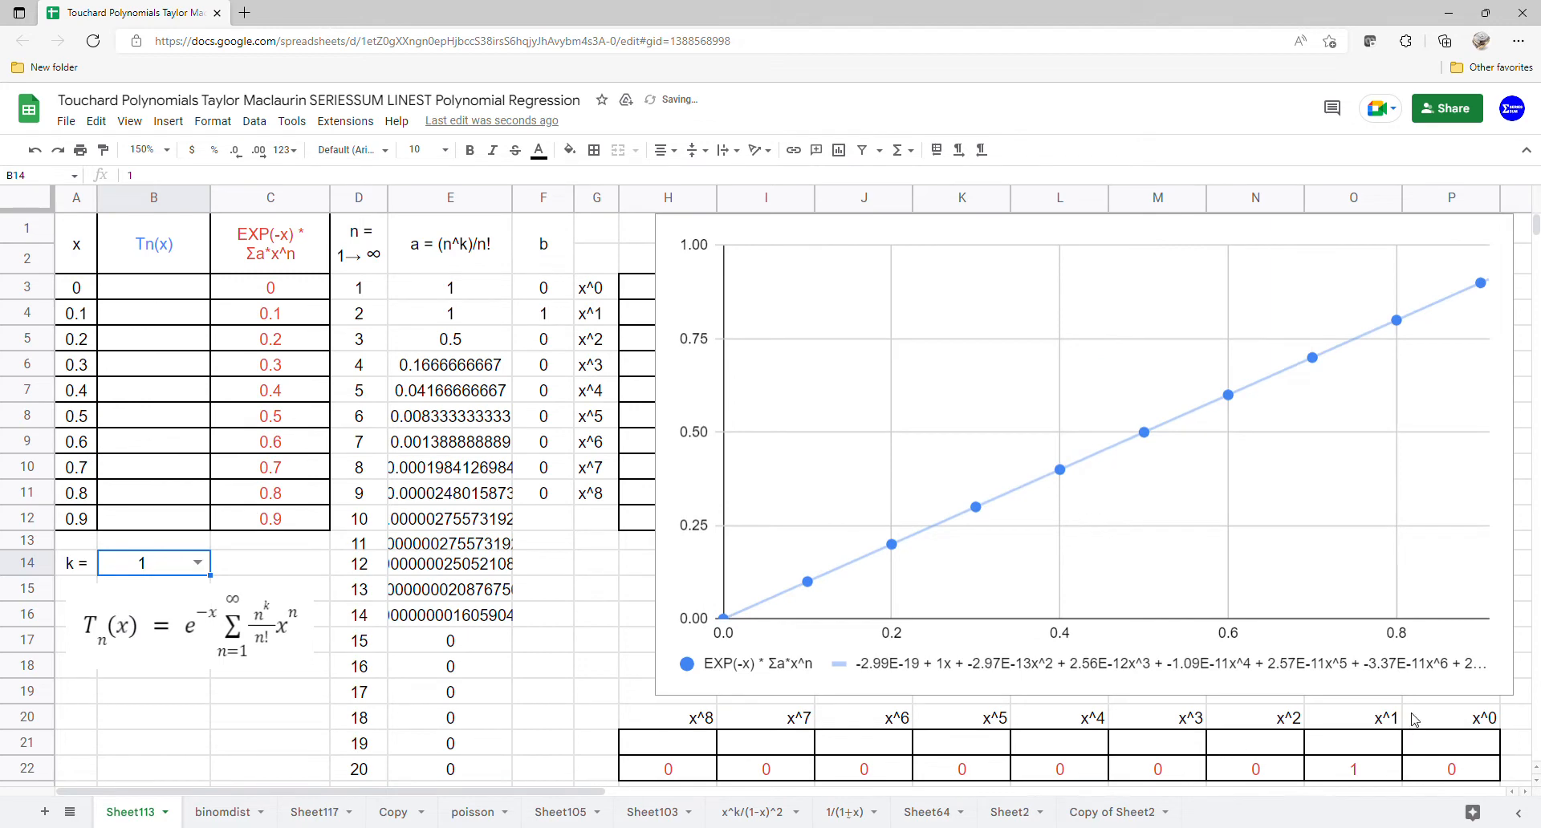
Step: Compare the LINEST coefficient row with the b column, then set k to 2
left_click_drag(1414, 720, 668, 769)
left_click_drag(559, 273, 590, 504)
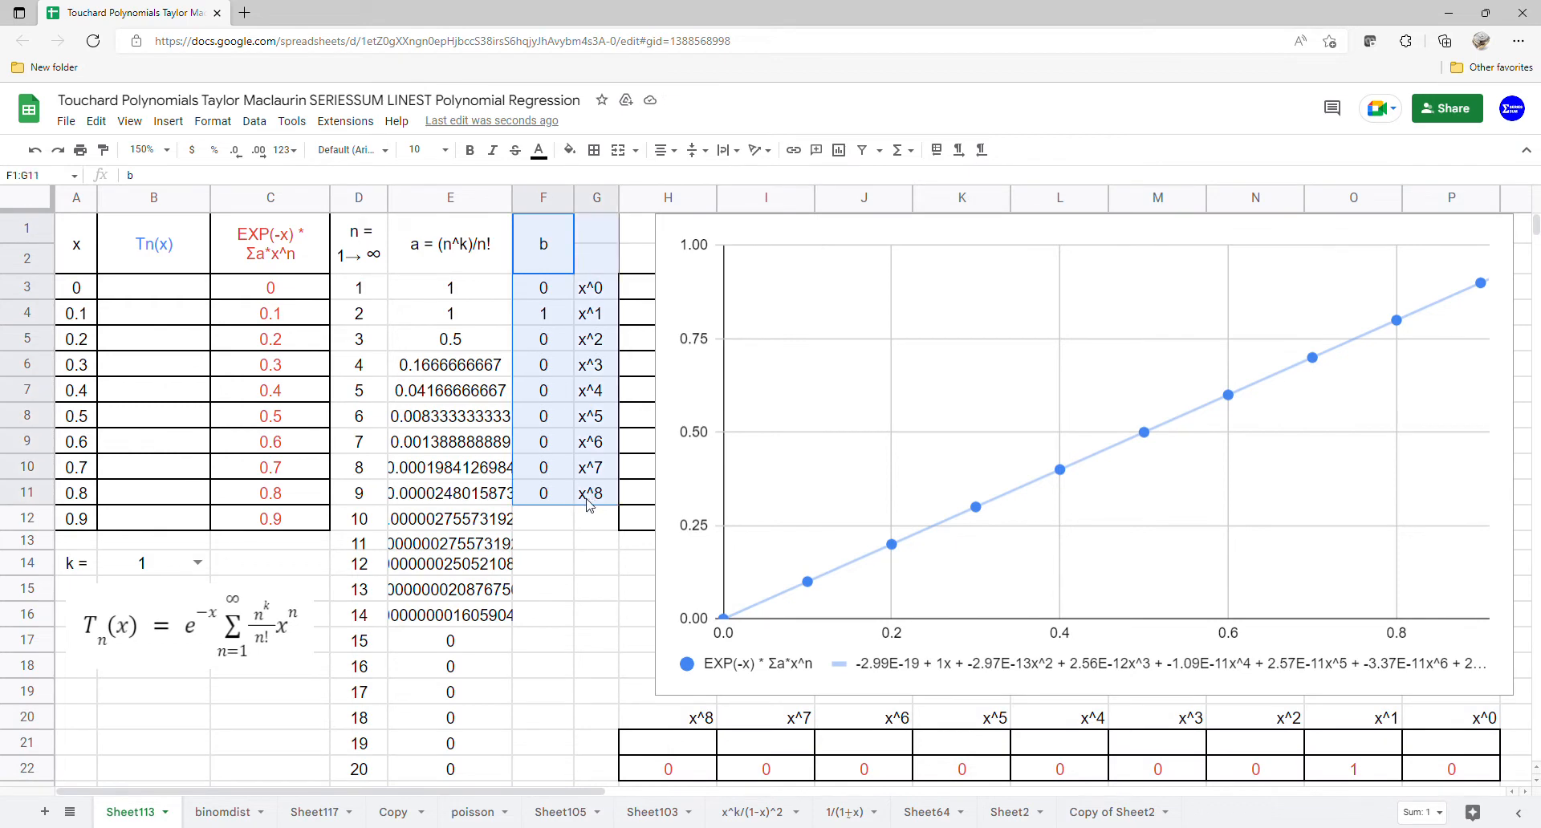
left_click(199, 563)
left_click(144, 619)
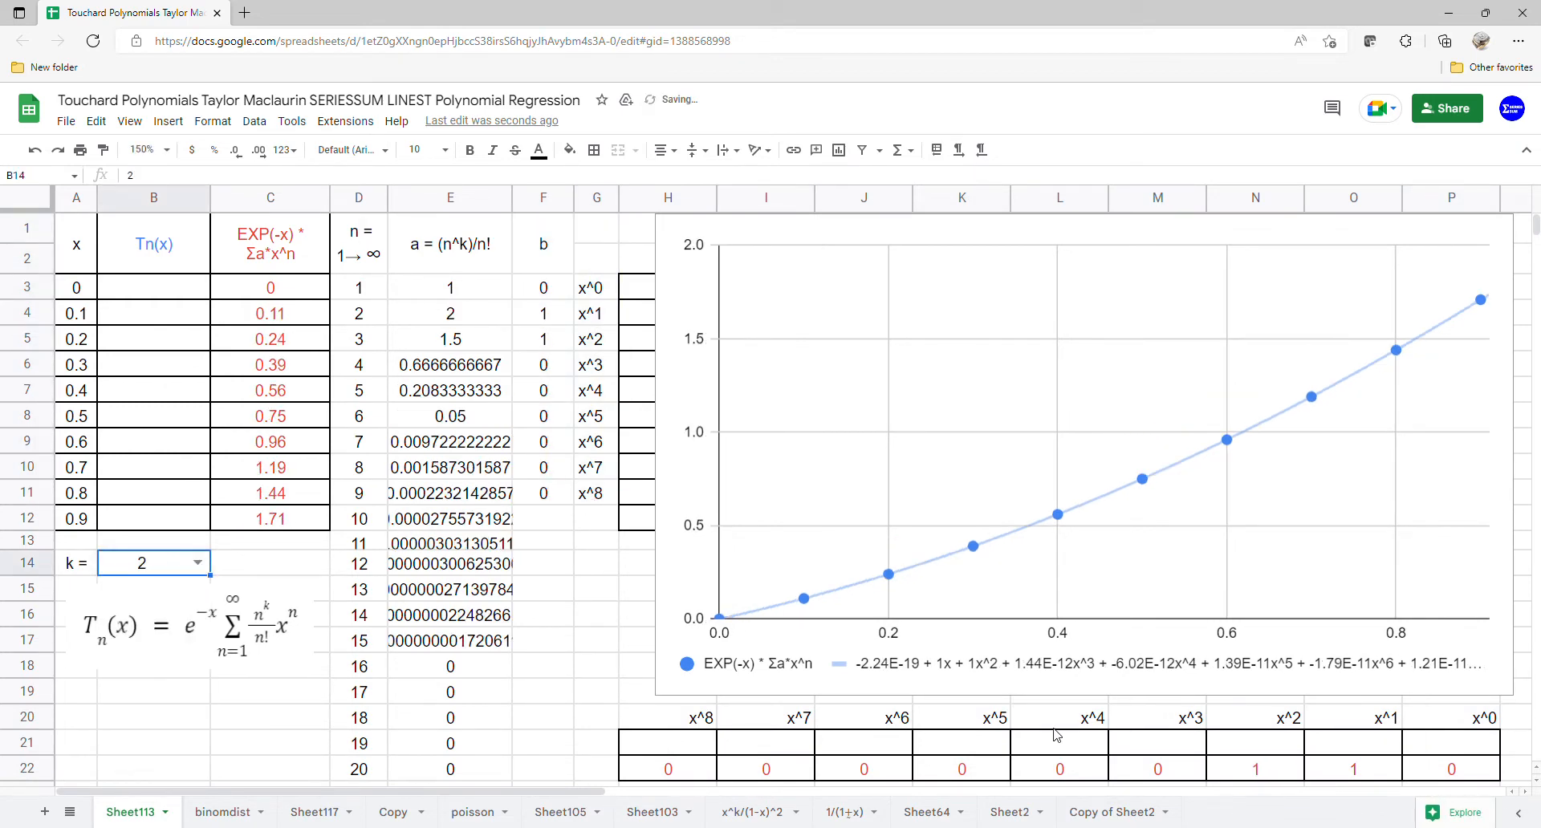
Step: Compare the LINEST coefficient row with the b column, then set k to 3
left_click_drag(1453, 726, 697, 765)
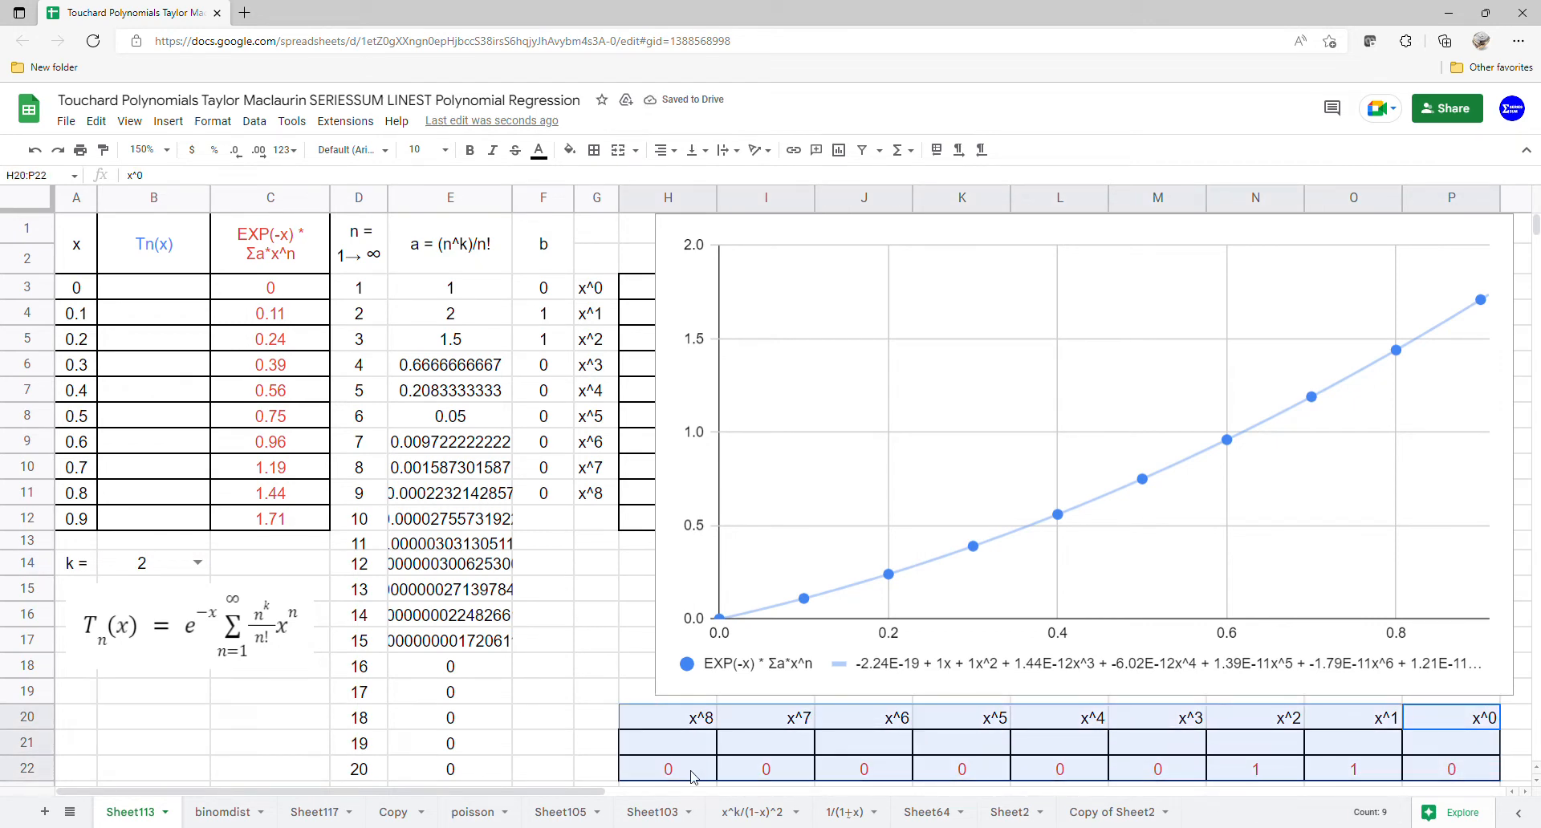
left_click_drag(550, 293, 596, 493)
left_click(181, 570)
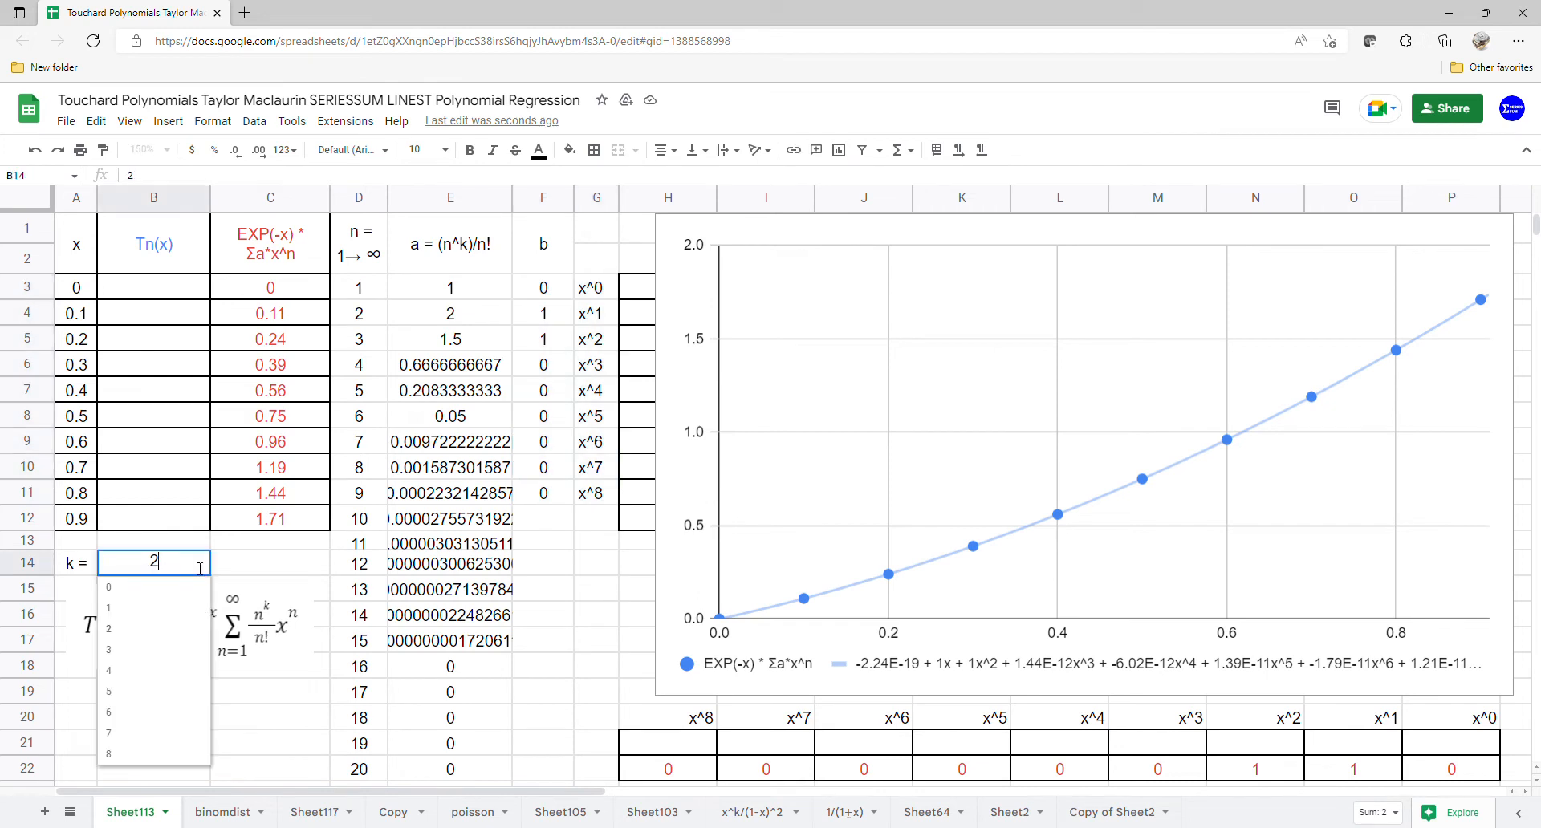
left_click(144, 661)
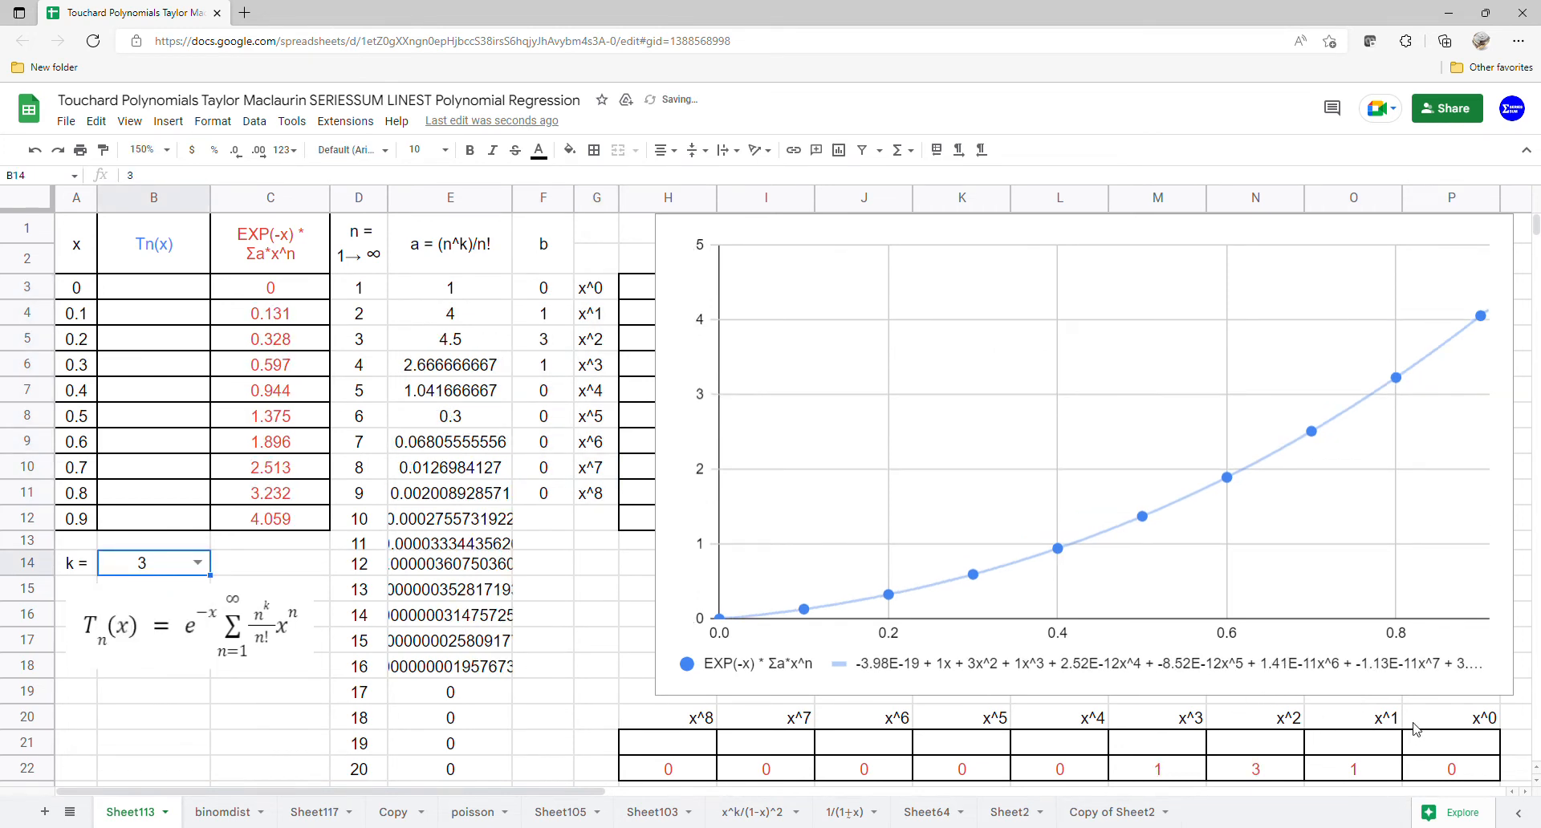
Step: Enter =ARRAYFORMULA(SERIESSUM(A3:A12,0,1,F3:F11)) in B3 to compute Tn(x) from the regression coefficients
left_click_drag(1415, 729, 670, 774)
left_click_drag(533, 268, 614, 522)
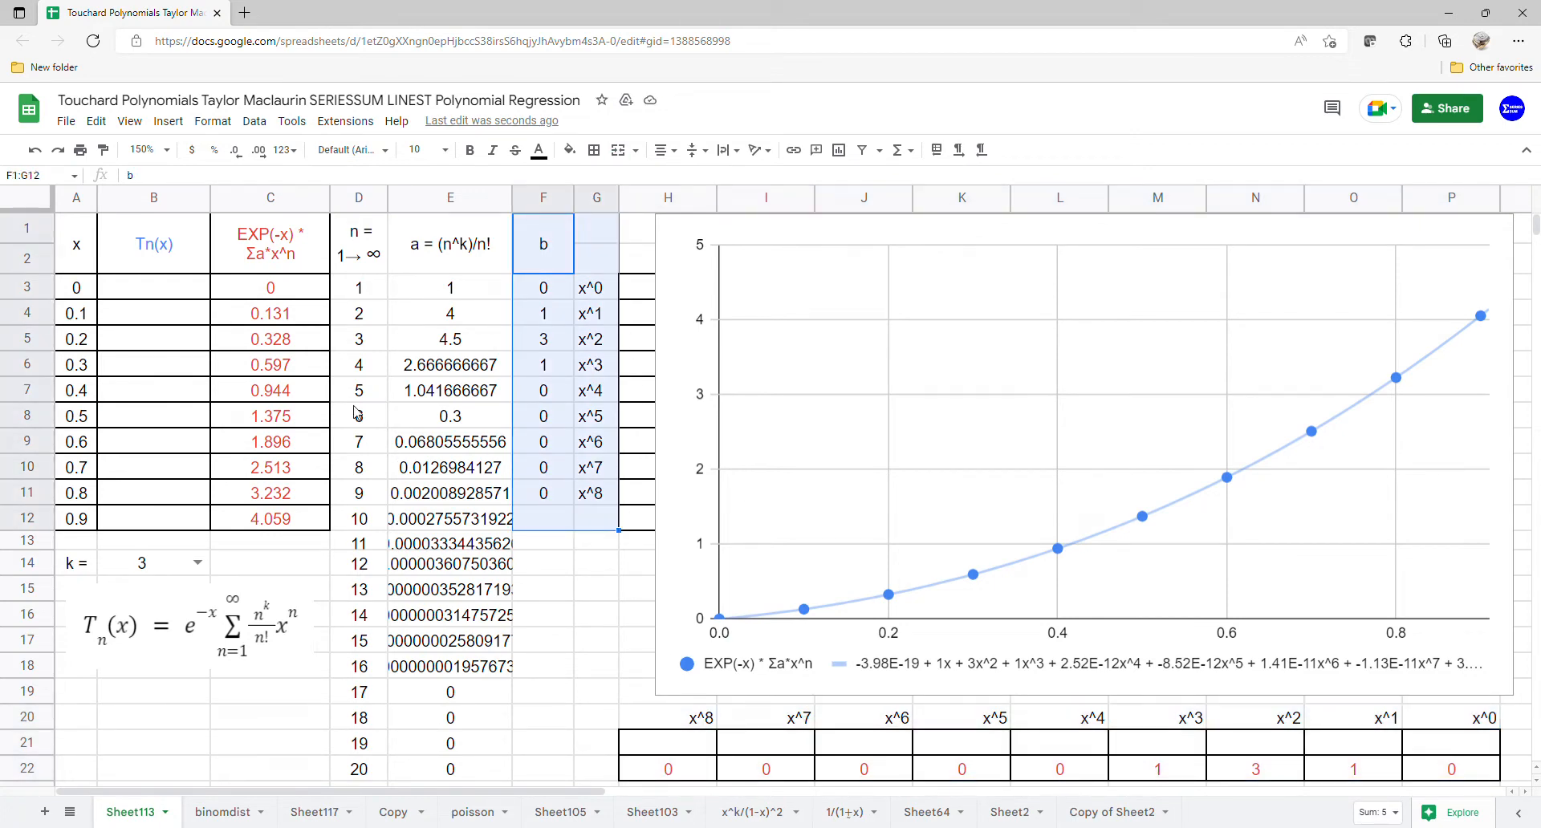
left_click(185, 286)
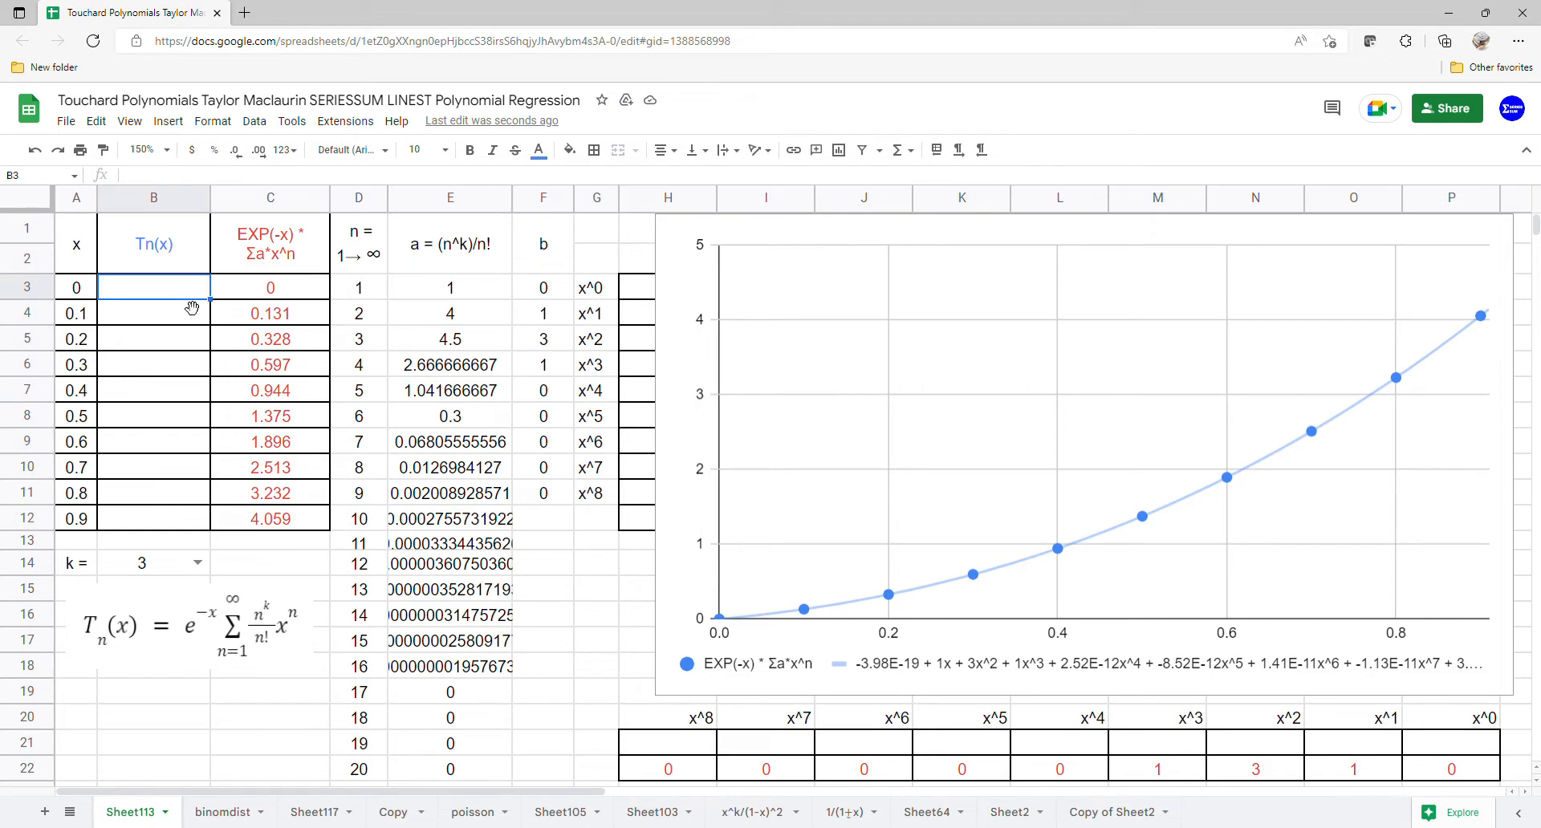
type("=ARRAYFORMULA(")
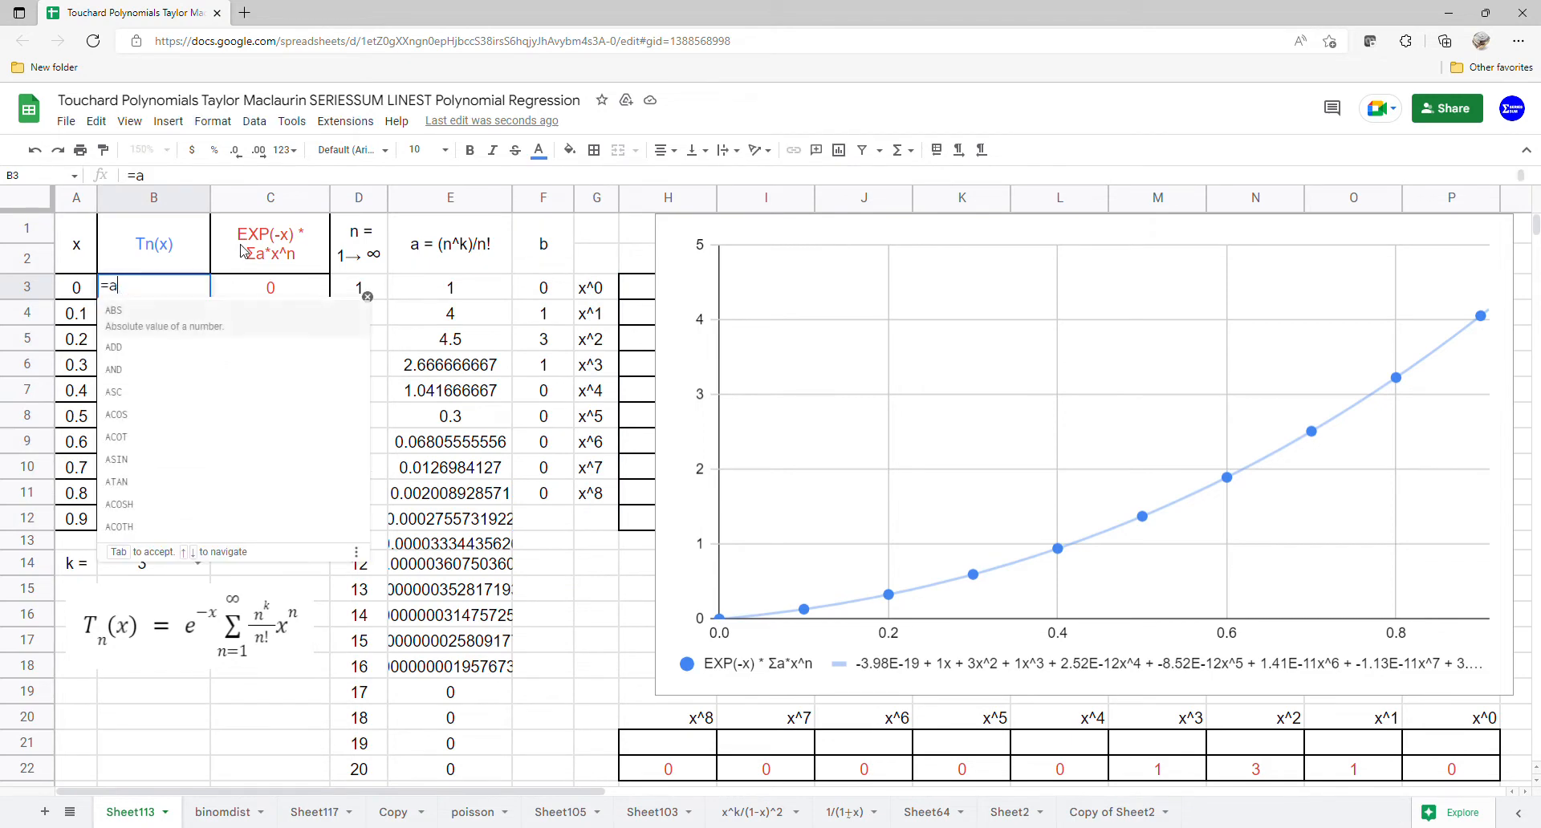
type("SERIESSUM(")
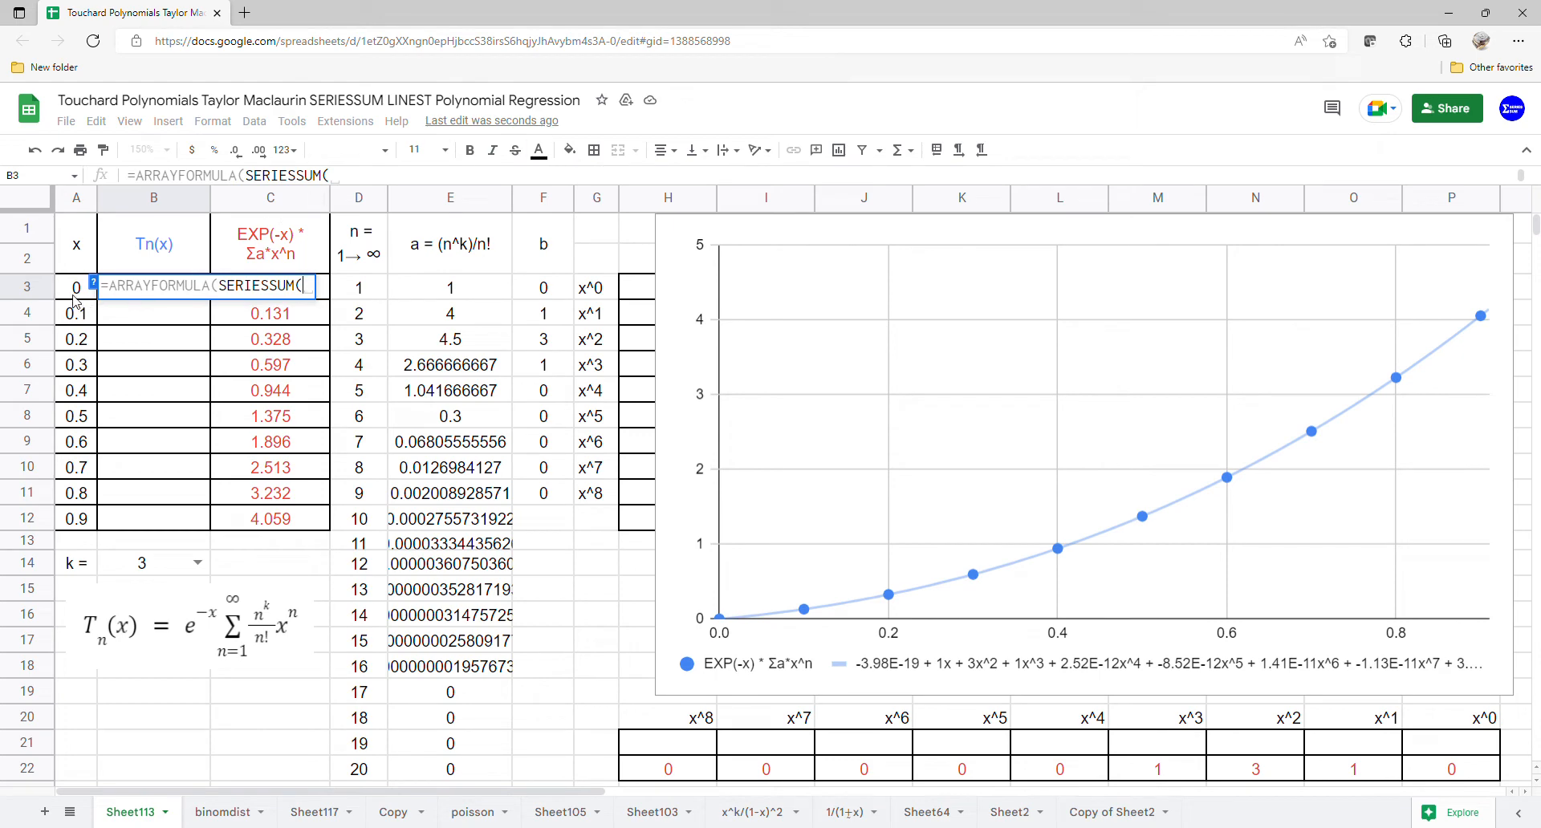
left_click_drag(75, 298, 74, 516)
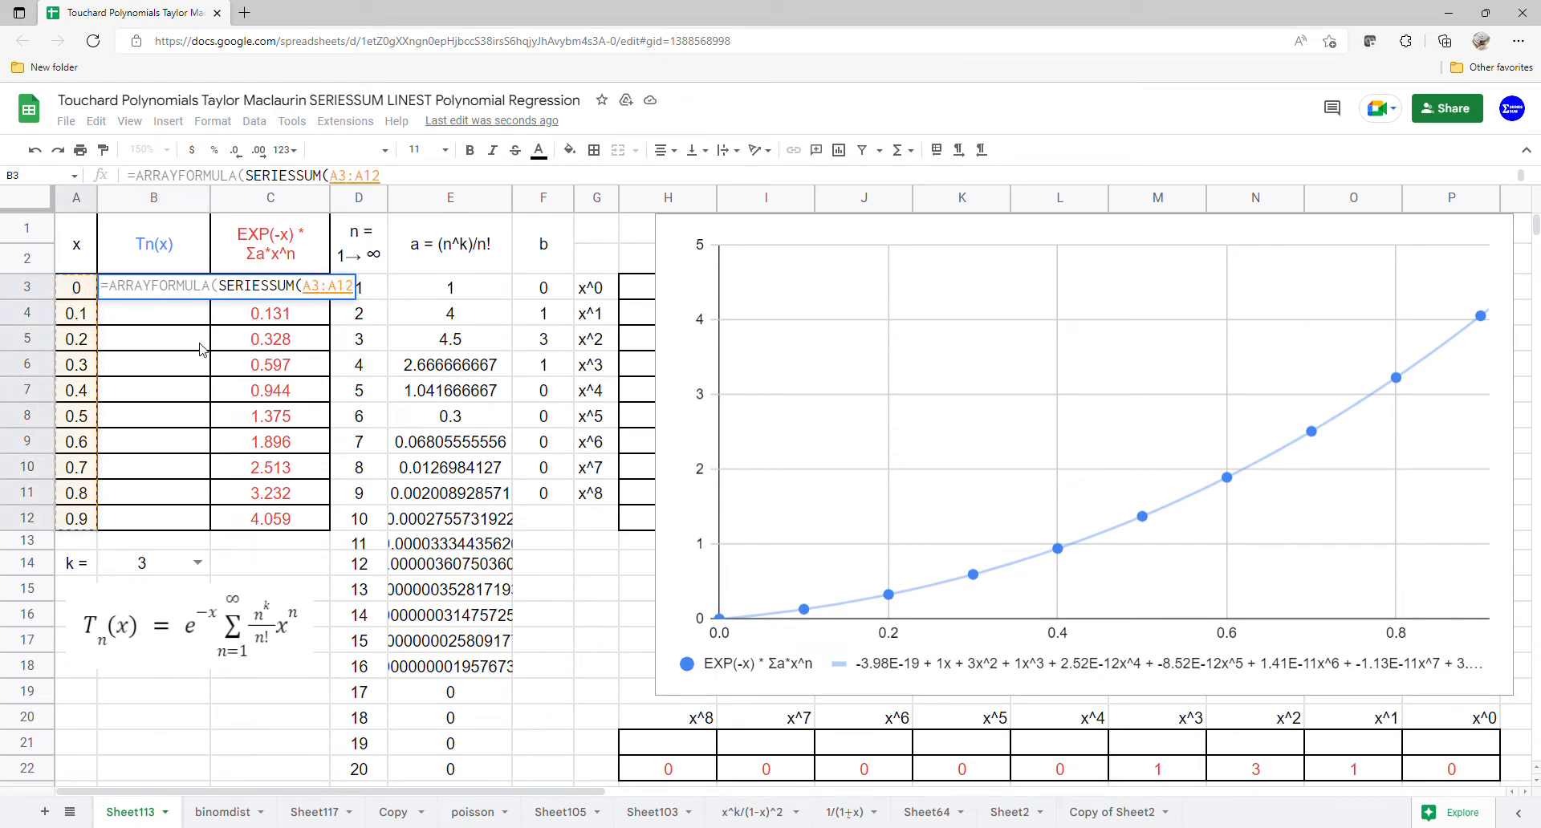
type(",")
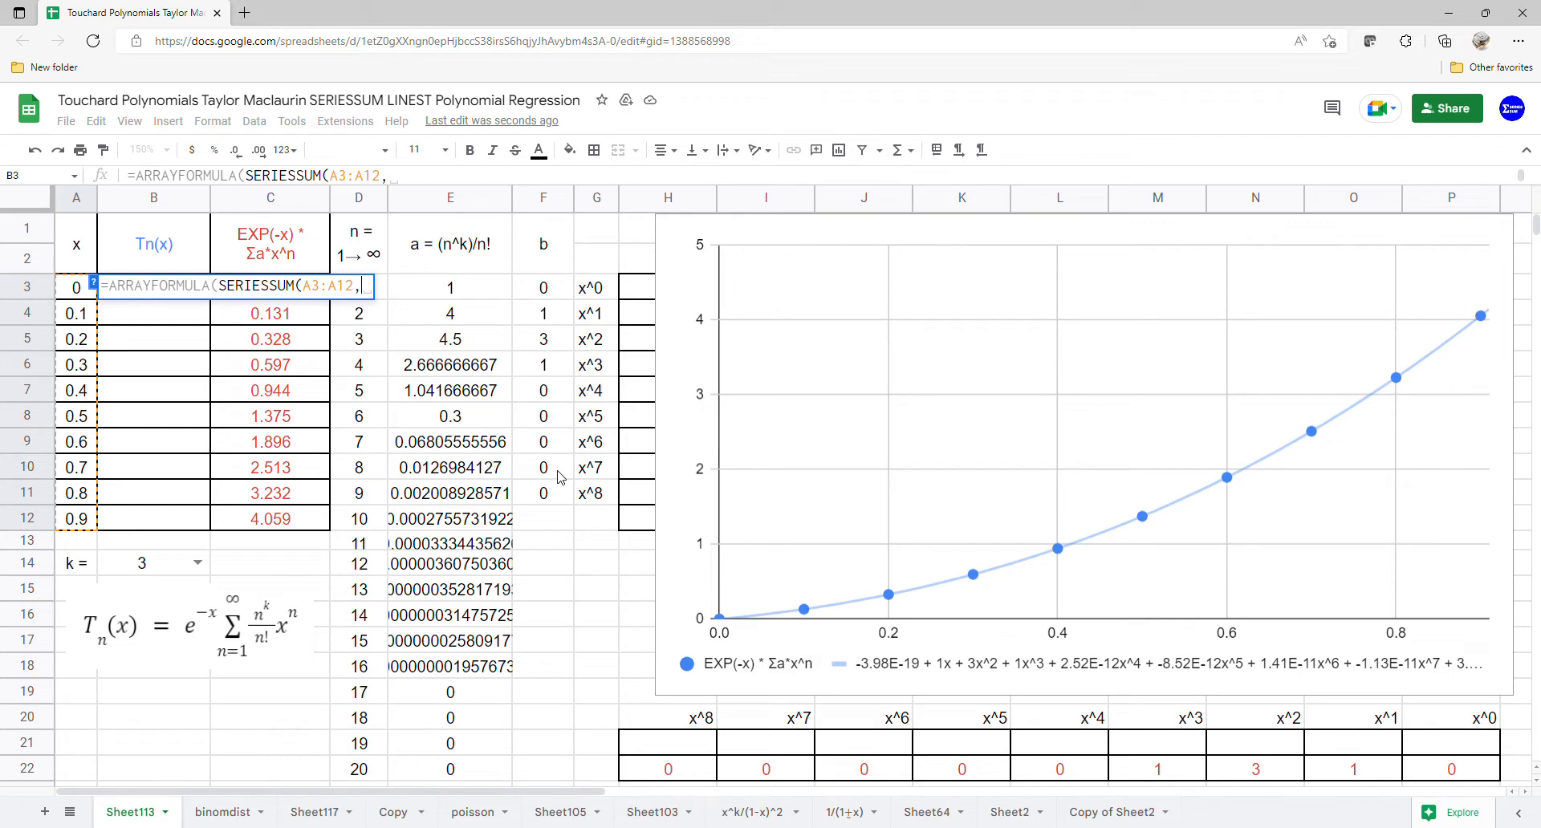
type("0,")
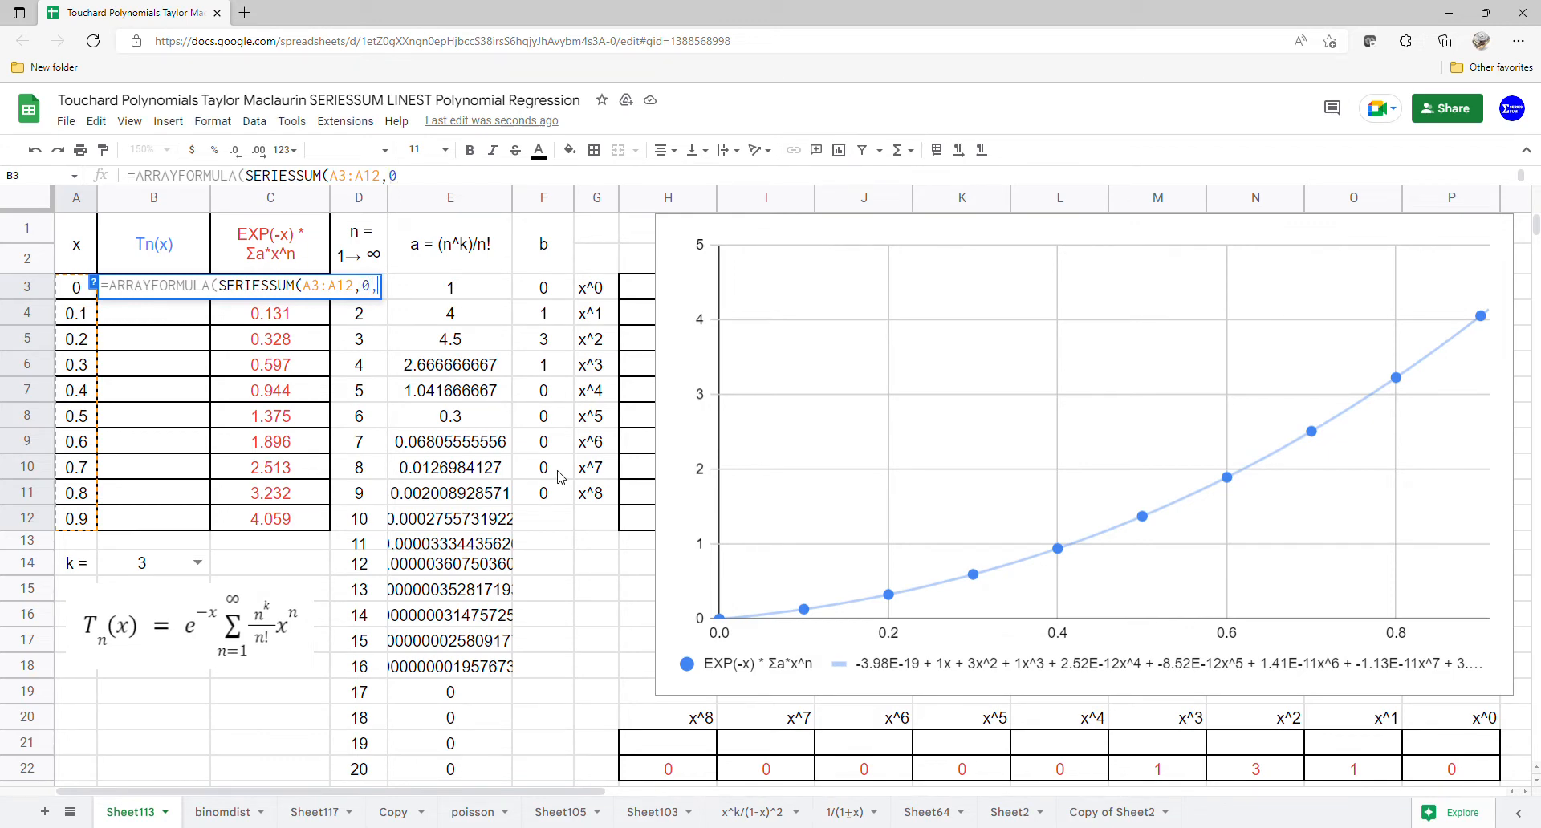
type("1,")
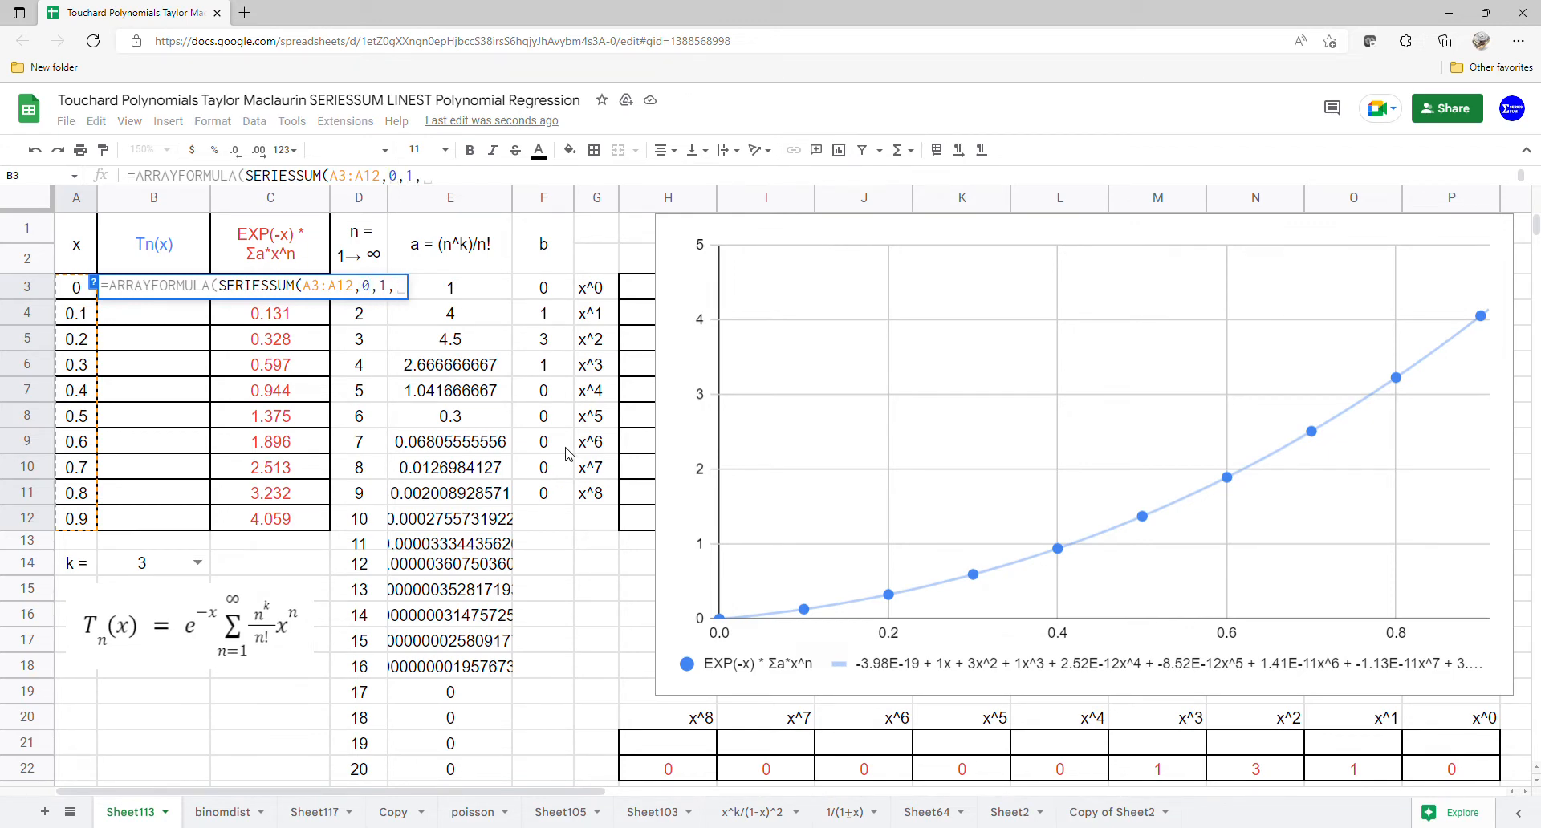
left_click_drag(554, 289, 562, 500)
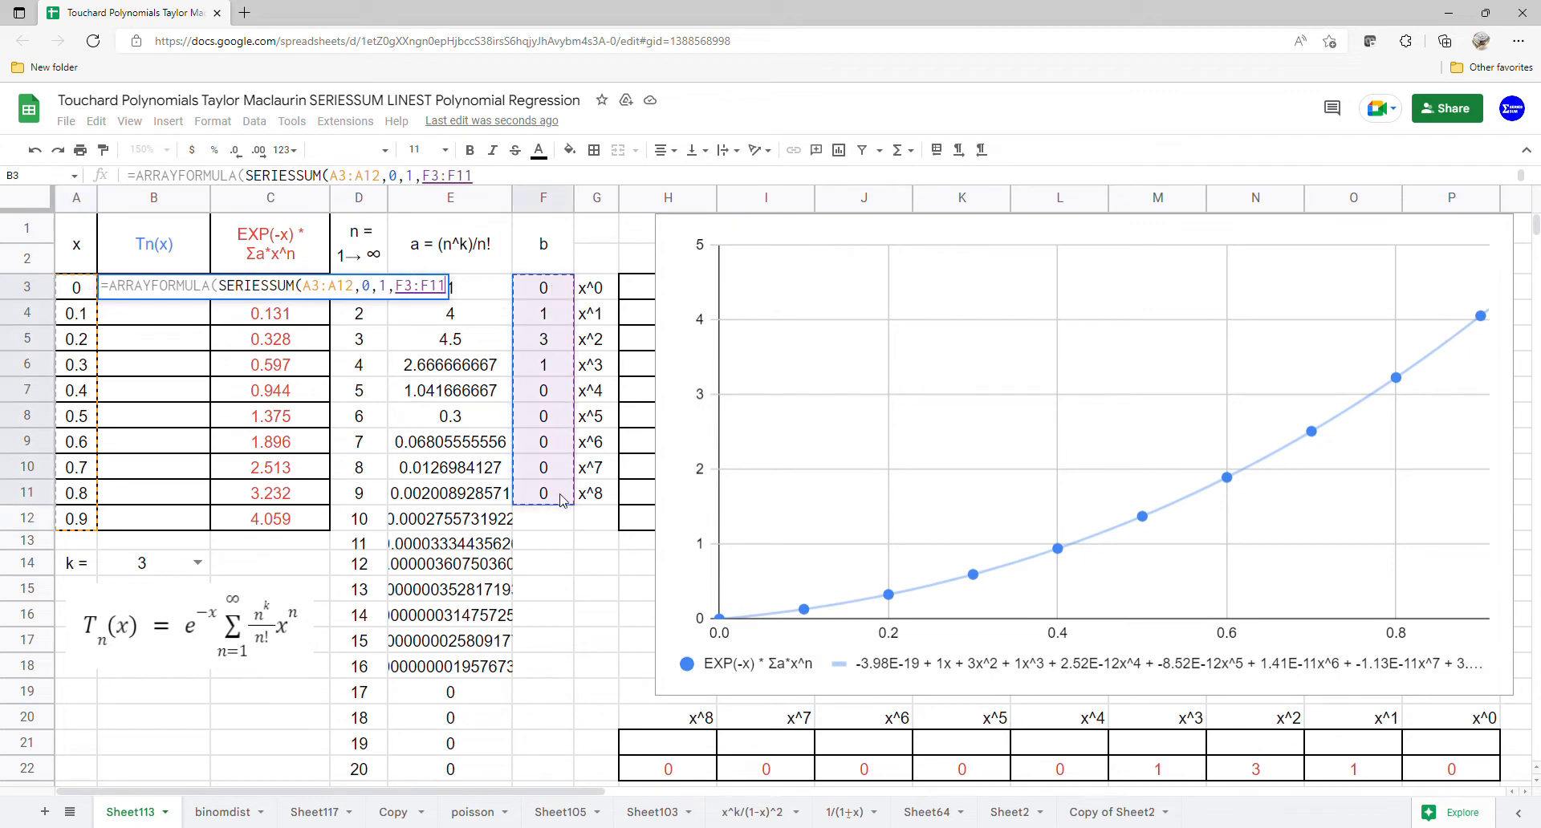
key("Return")
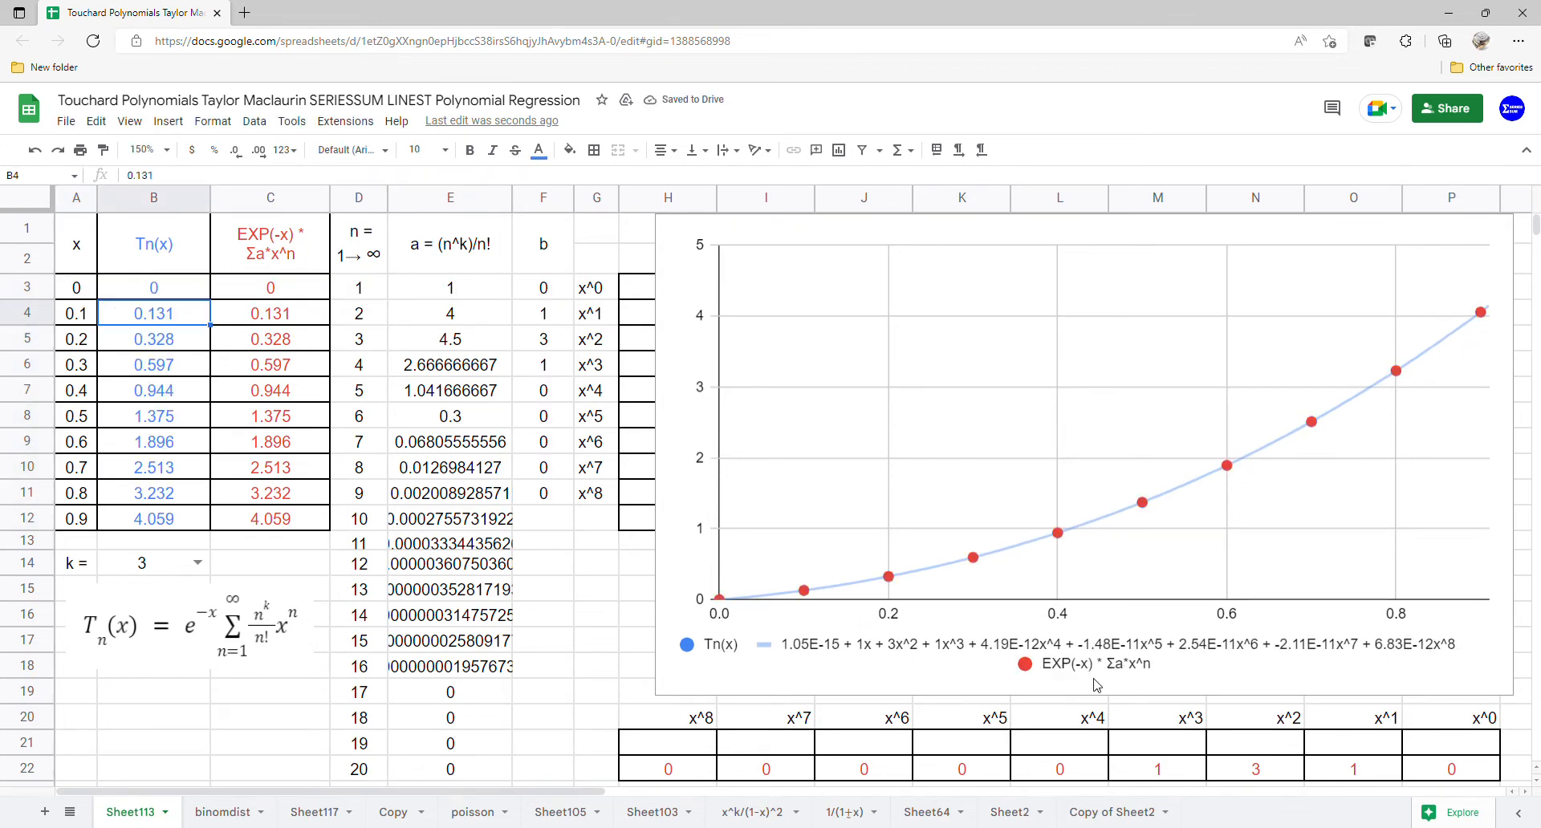
Step: Open the chart editor and add a polynomial trendline of degree 8 to all series
left_click_drag(176, 265, 258, 524)
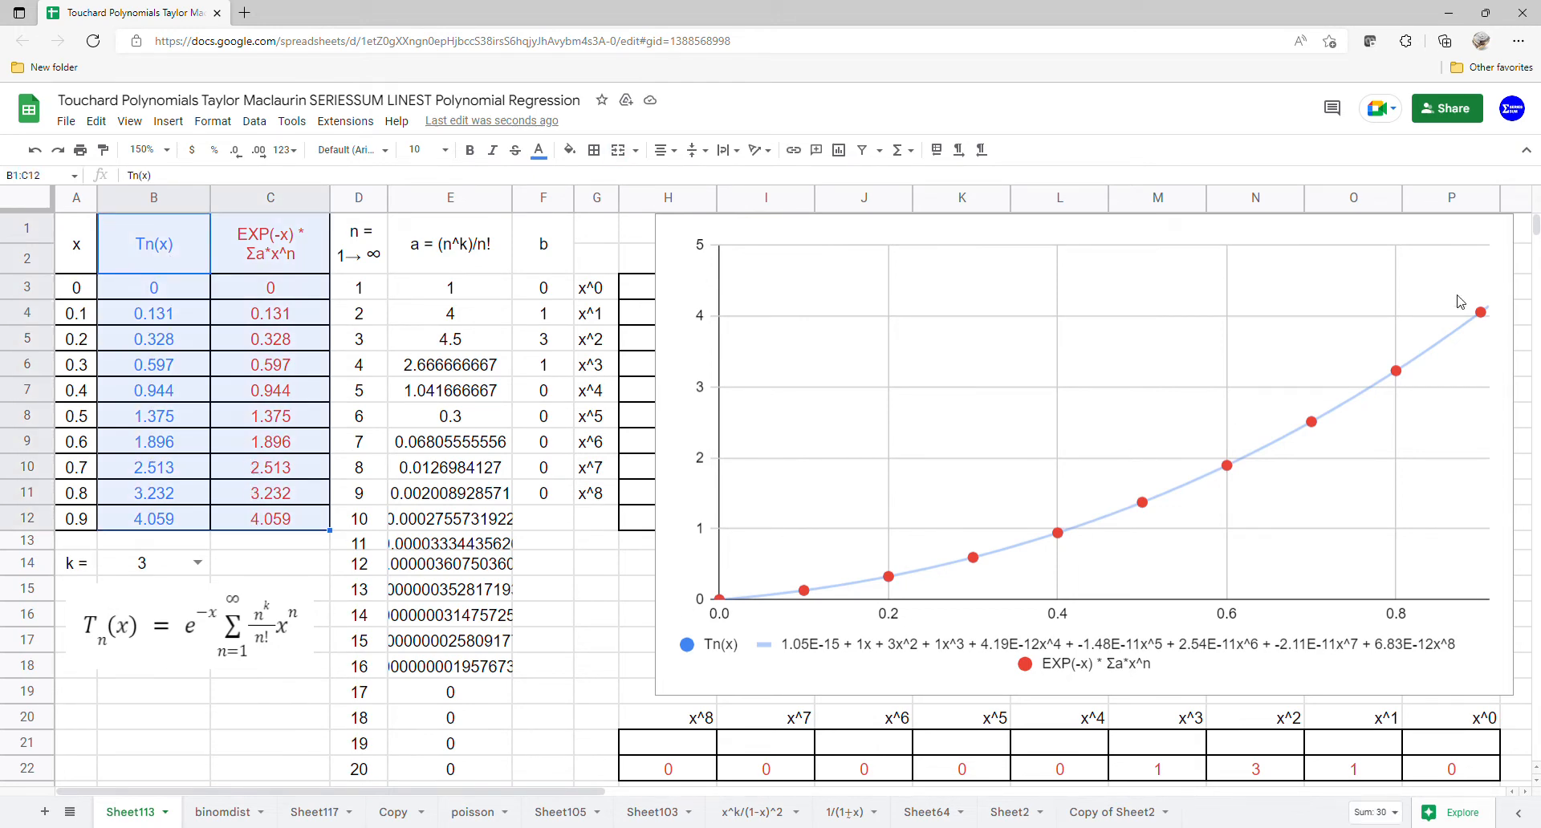
left_click(1501, 227)
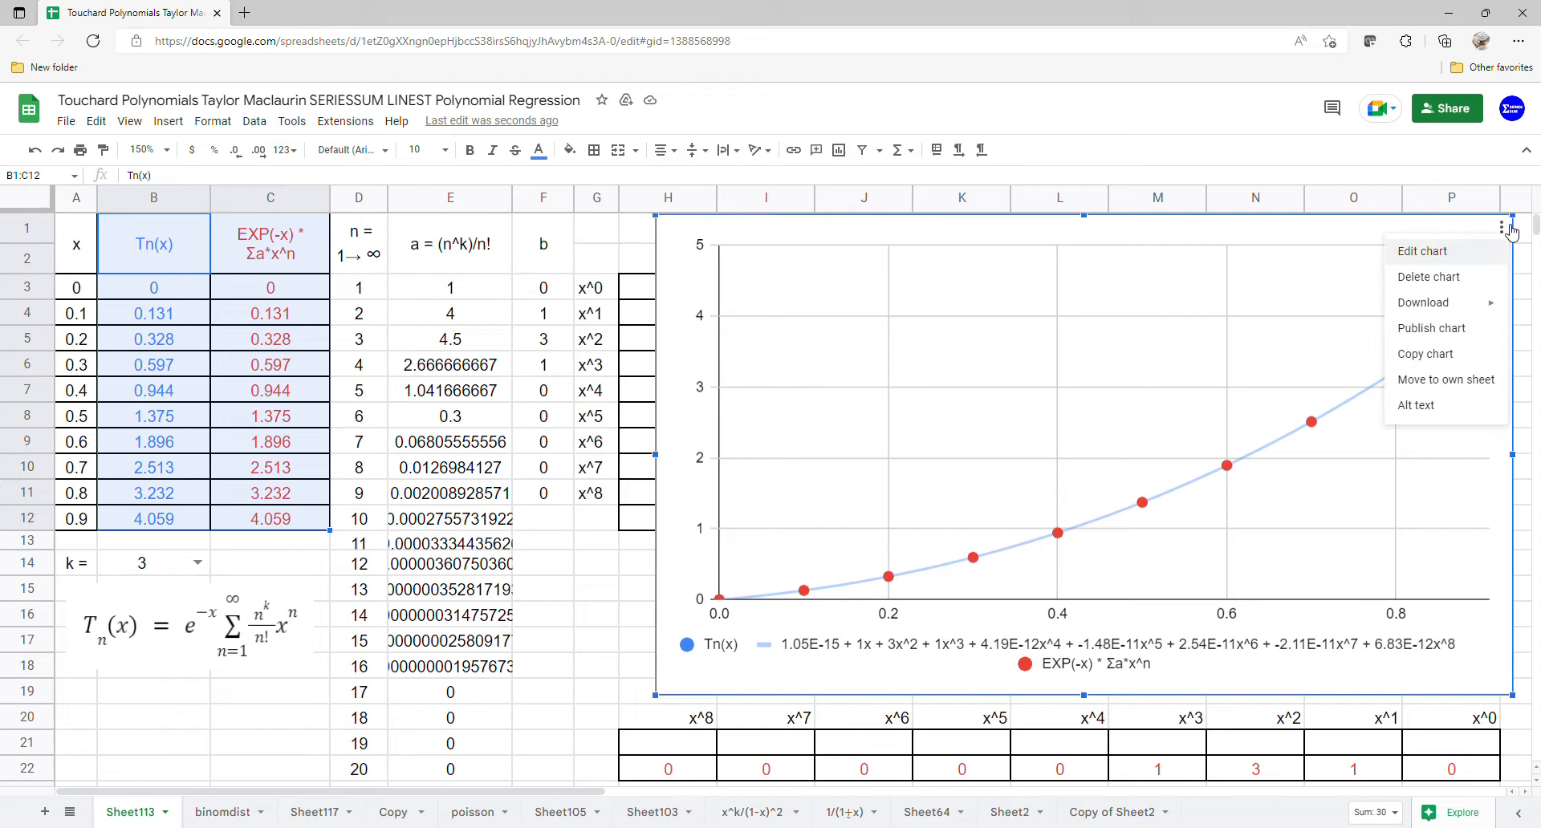
left_click(1478, 264)
left_click(1483, 209)
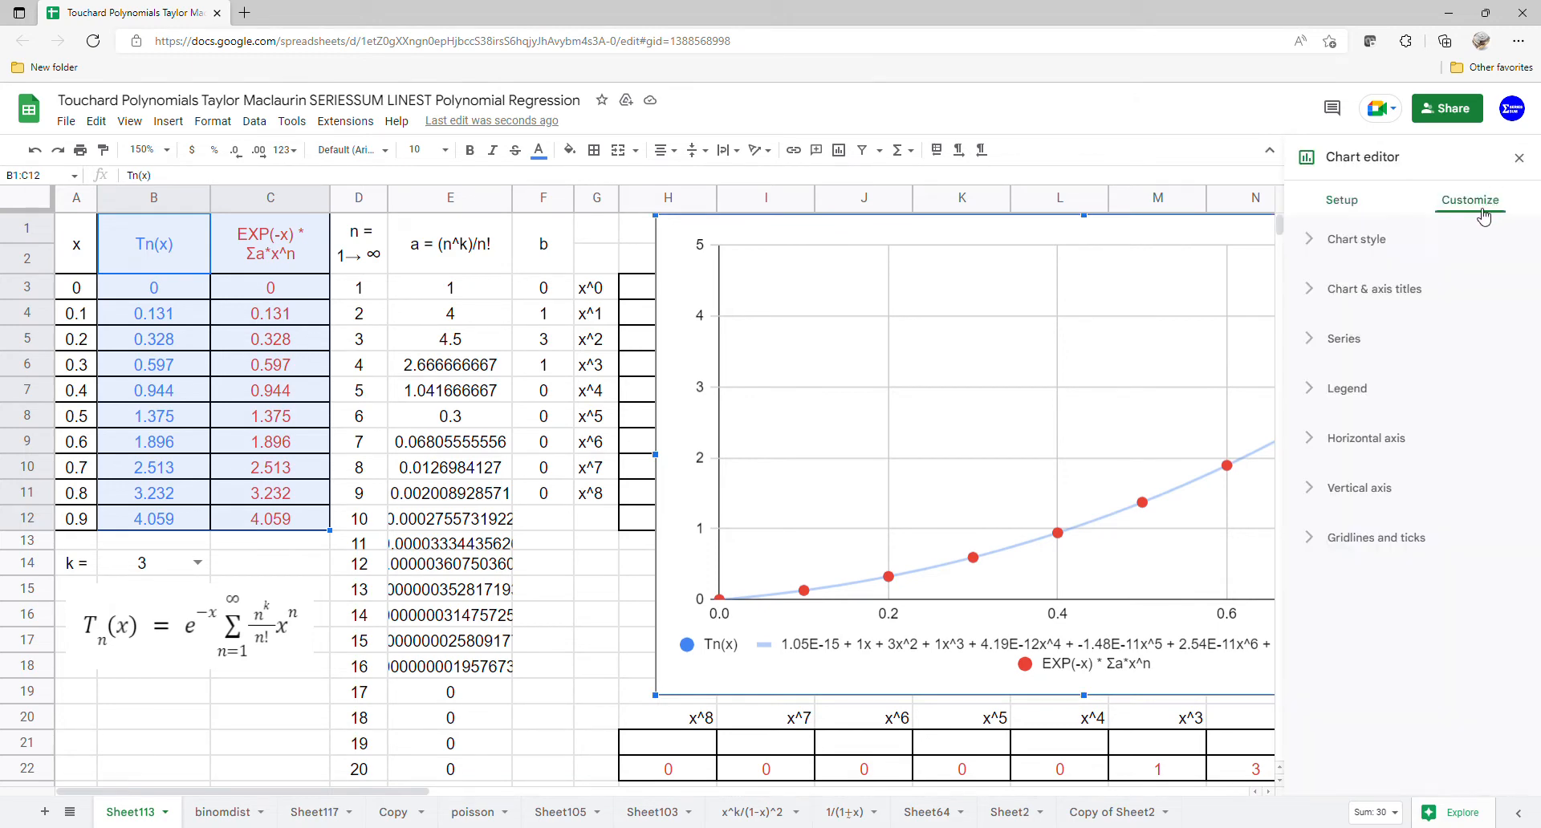
left_click(1357, 338)
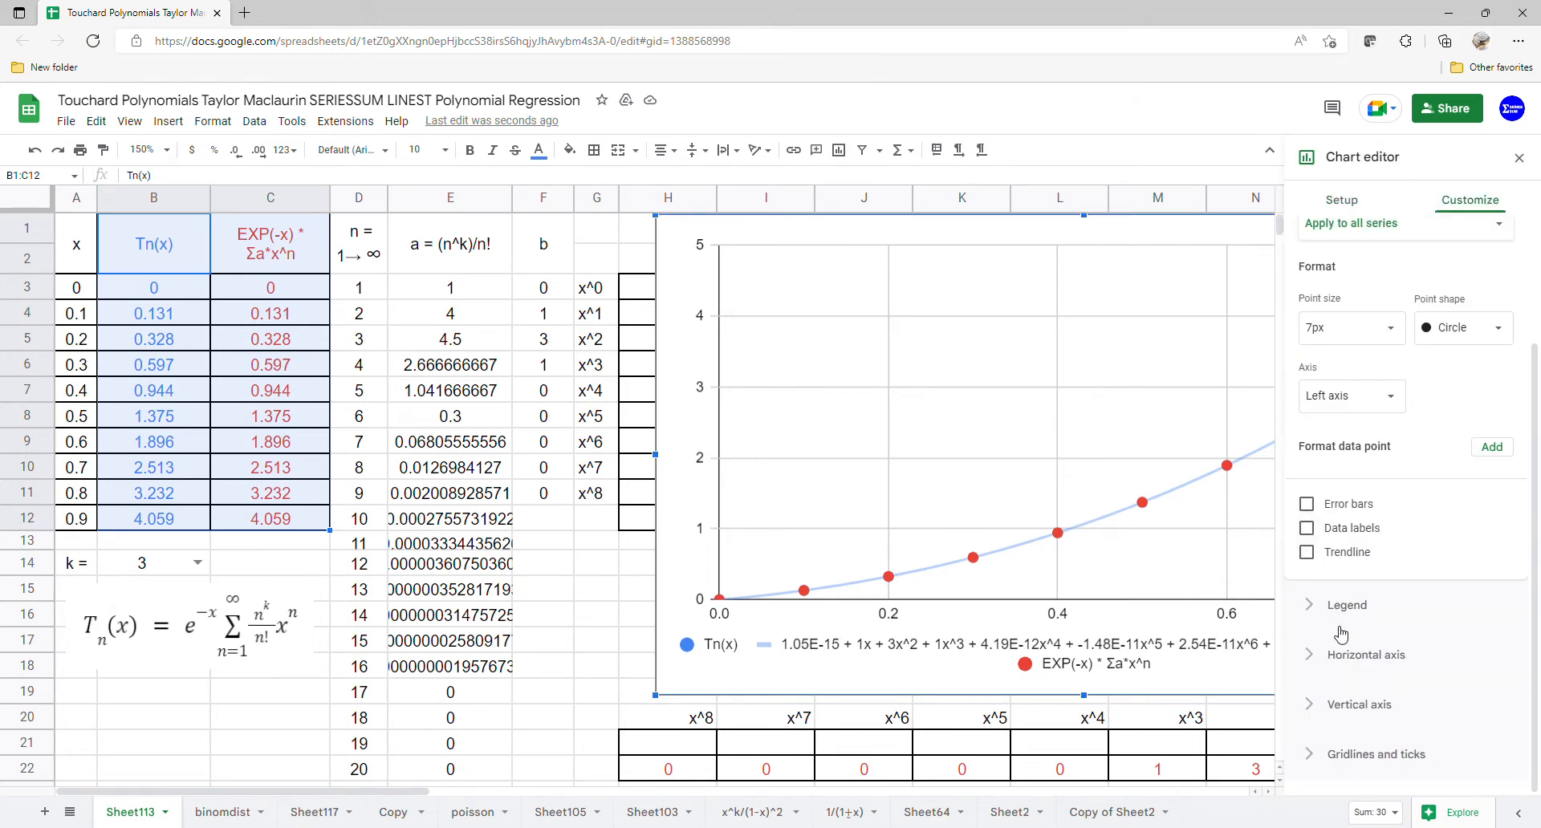
left_click(1345, 559)
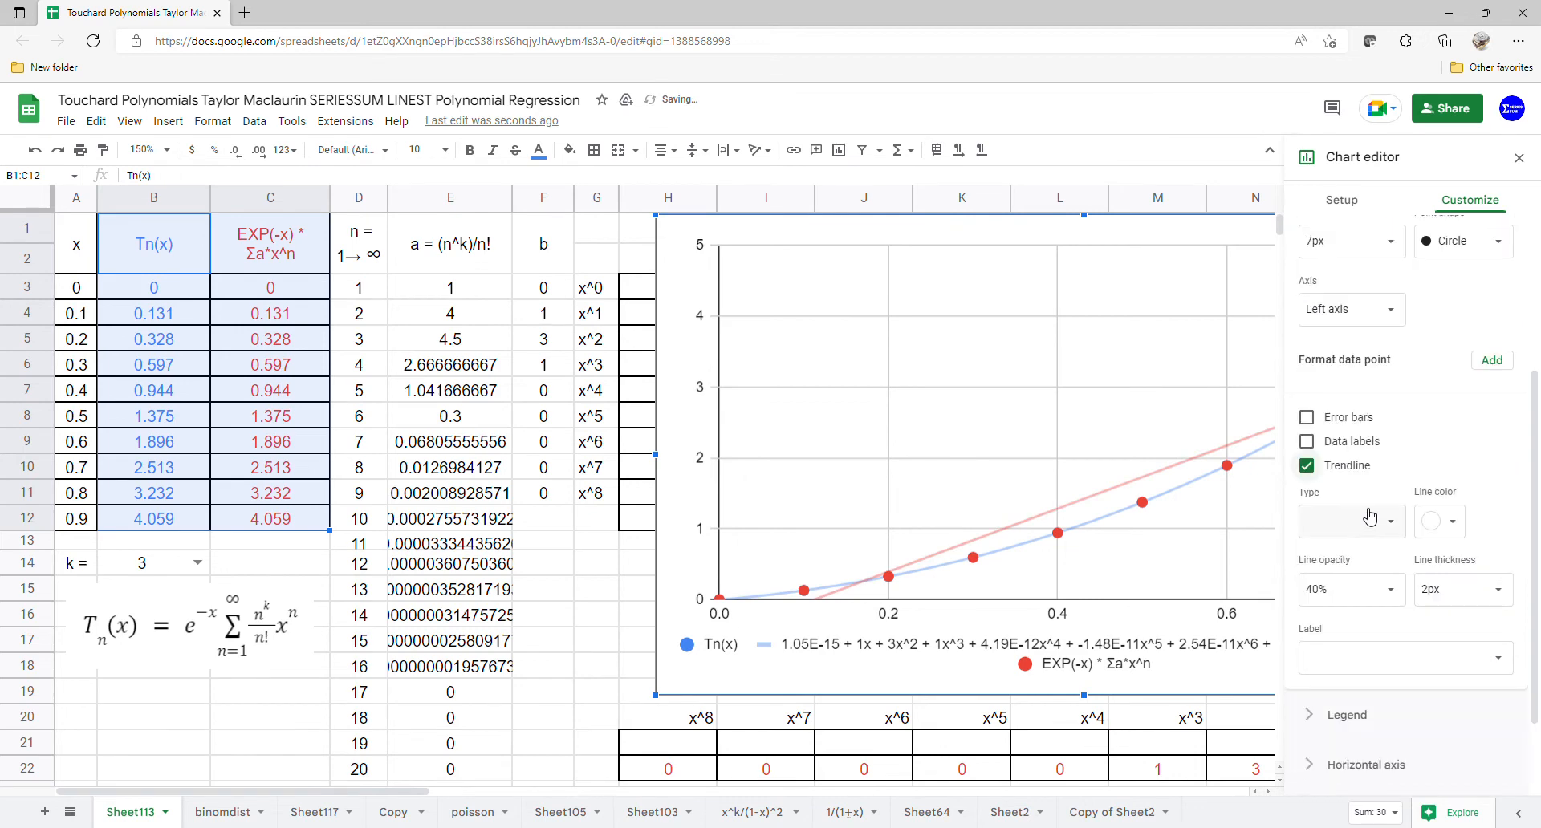
left_click(1357, 604)
left_click(1379, 572)
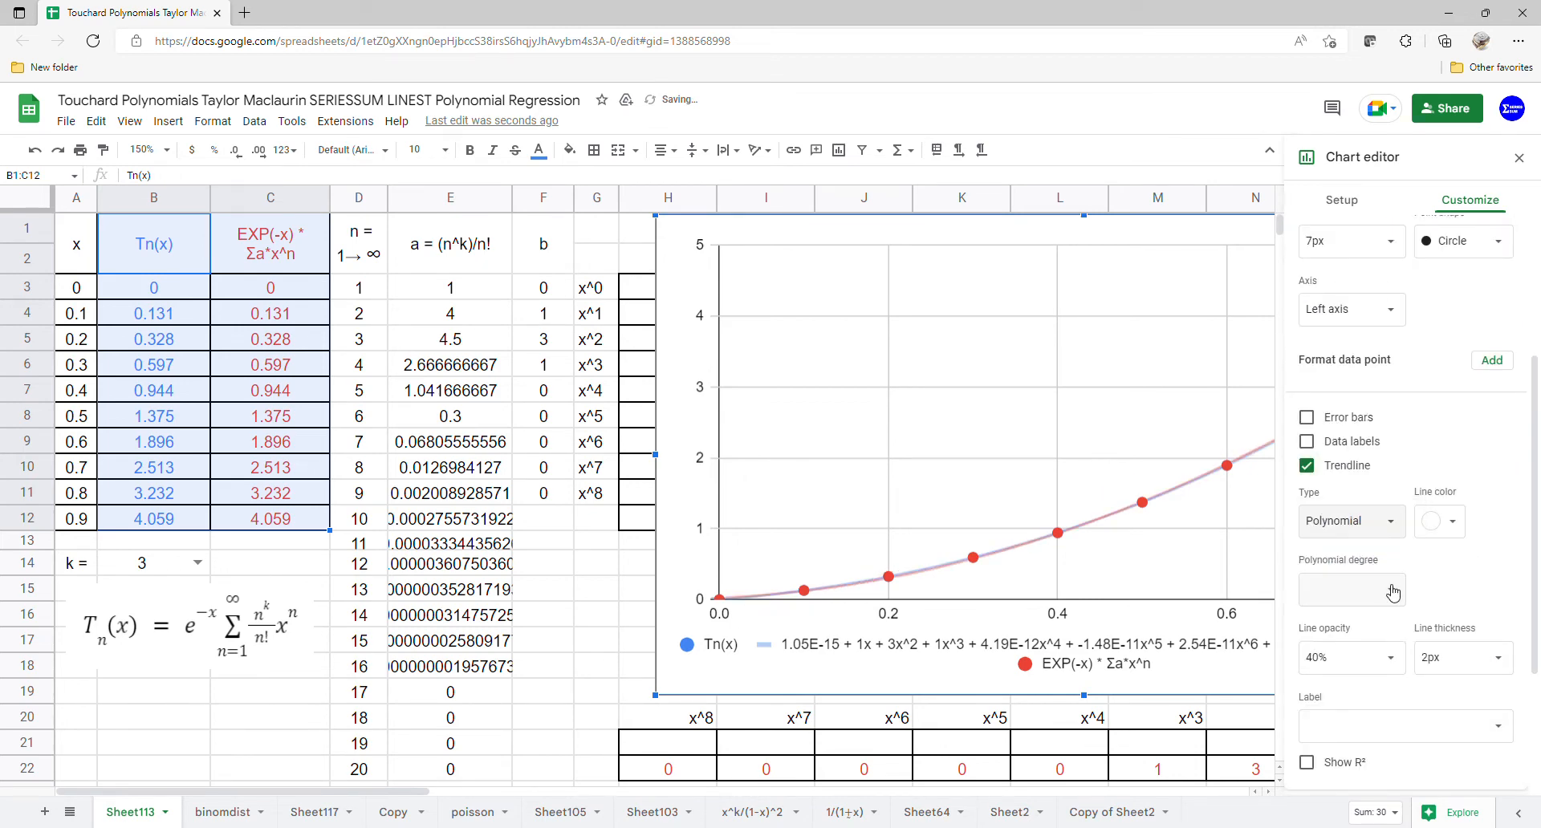
left_click(1387, 586)
Step: Set the trendline label to Use Equation, close the chart editor, and shift the chart slightly left
left_click(1348, 726)
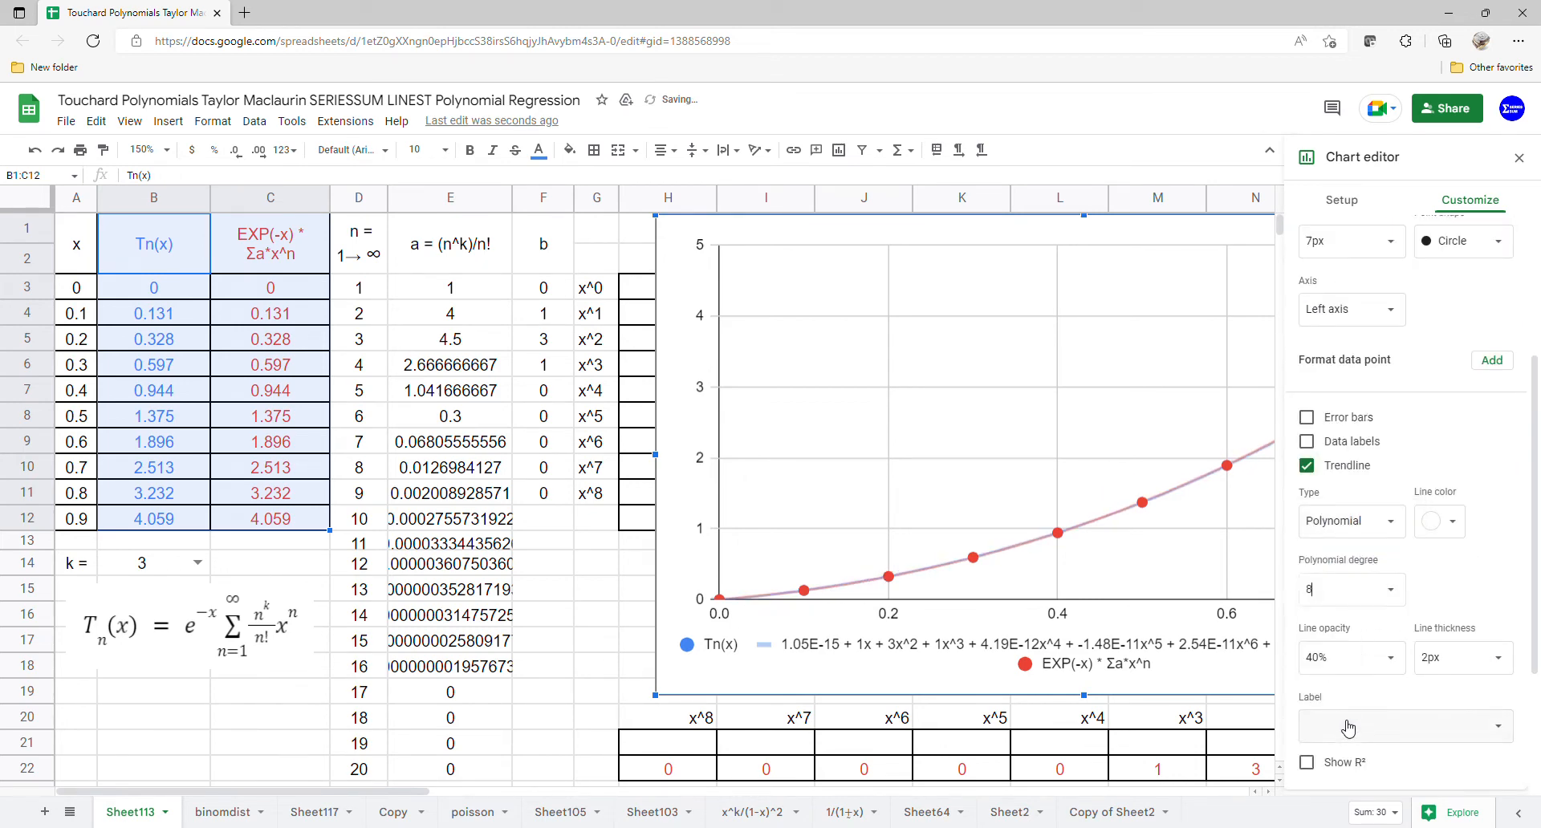
left_click(1403, 726)
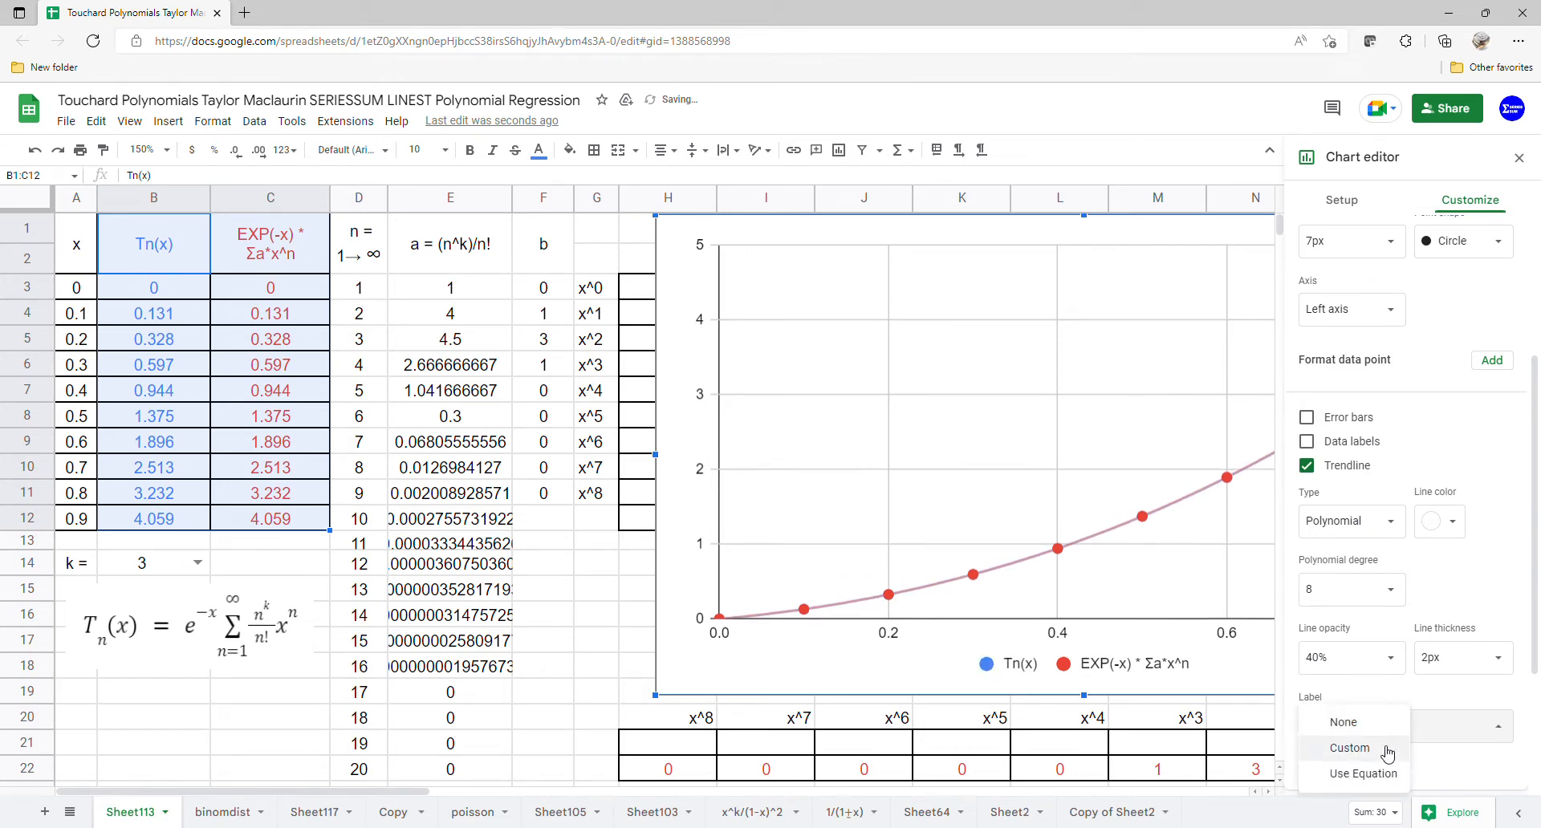
left_click(1356, 776)
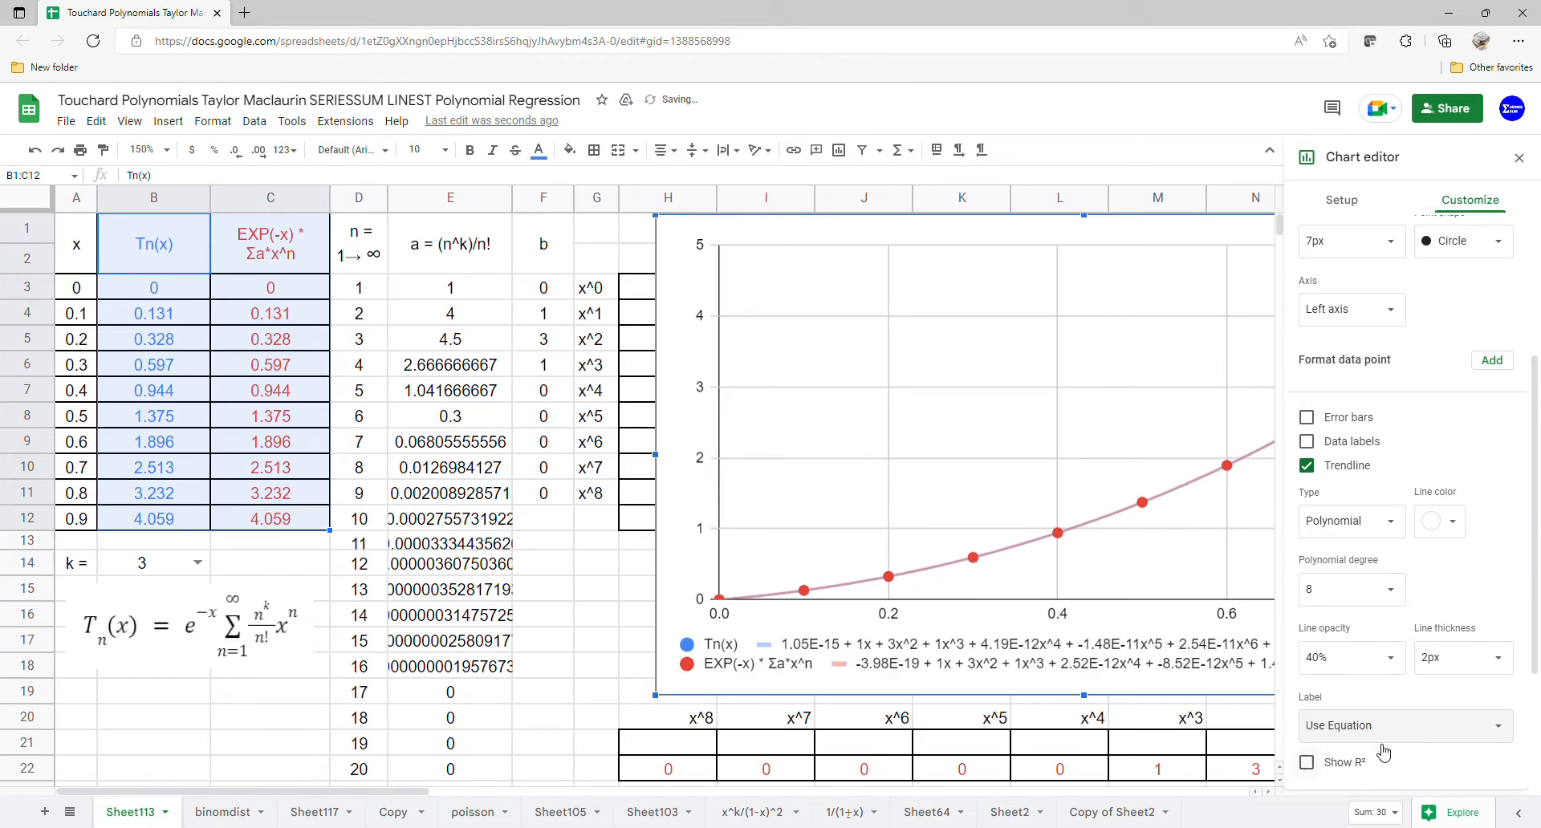
left_click(1519, 157)
left_click_drag(1383, 279, 1261, 279)
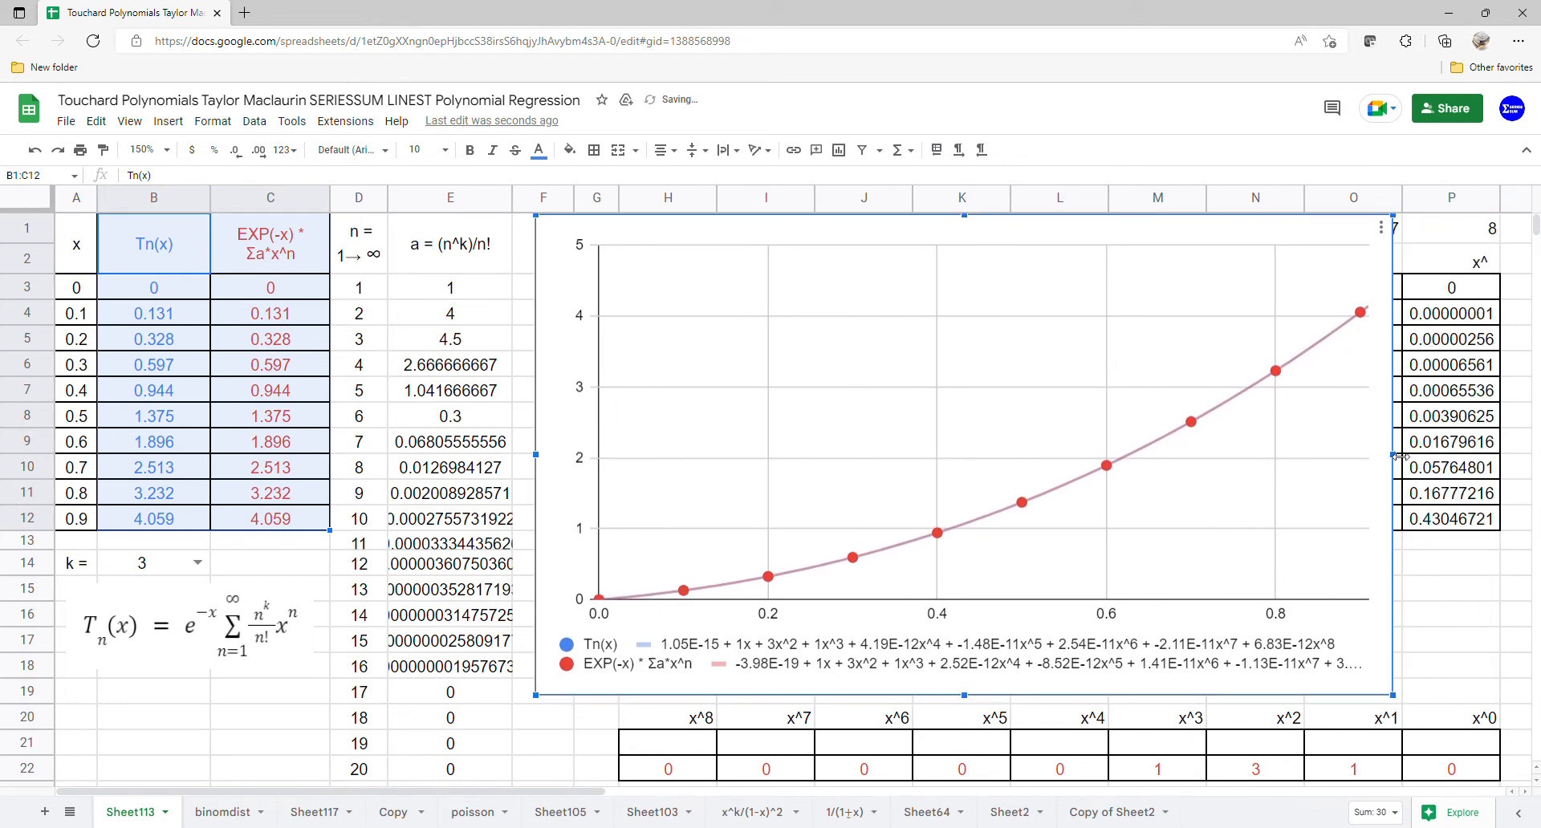
Step: Widen the chart and move it aside to uncover the x^n powers table
left_click_drag(1400, 456, 1492, 456)
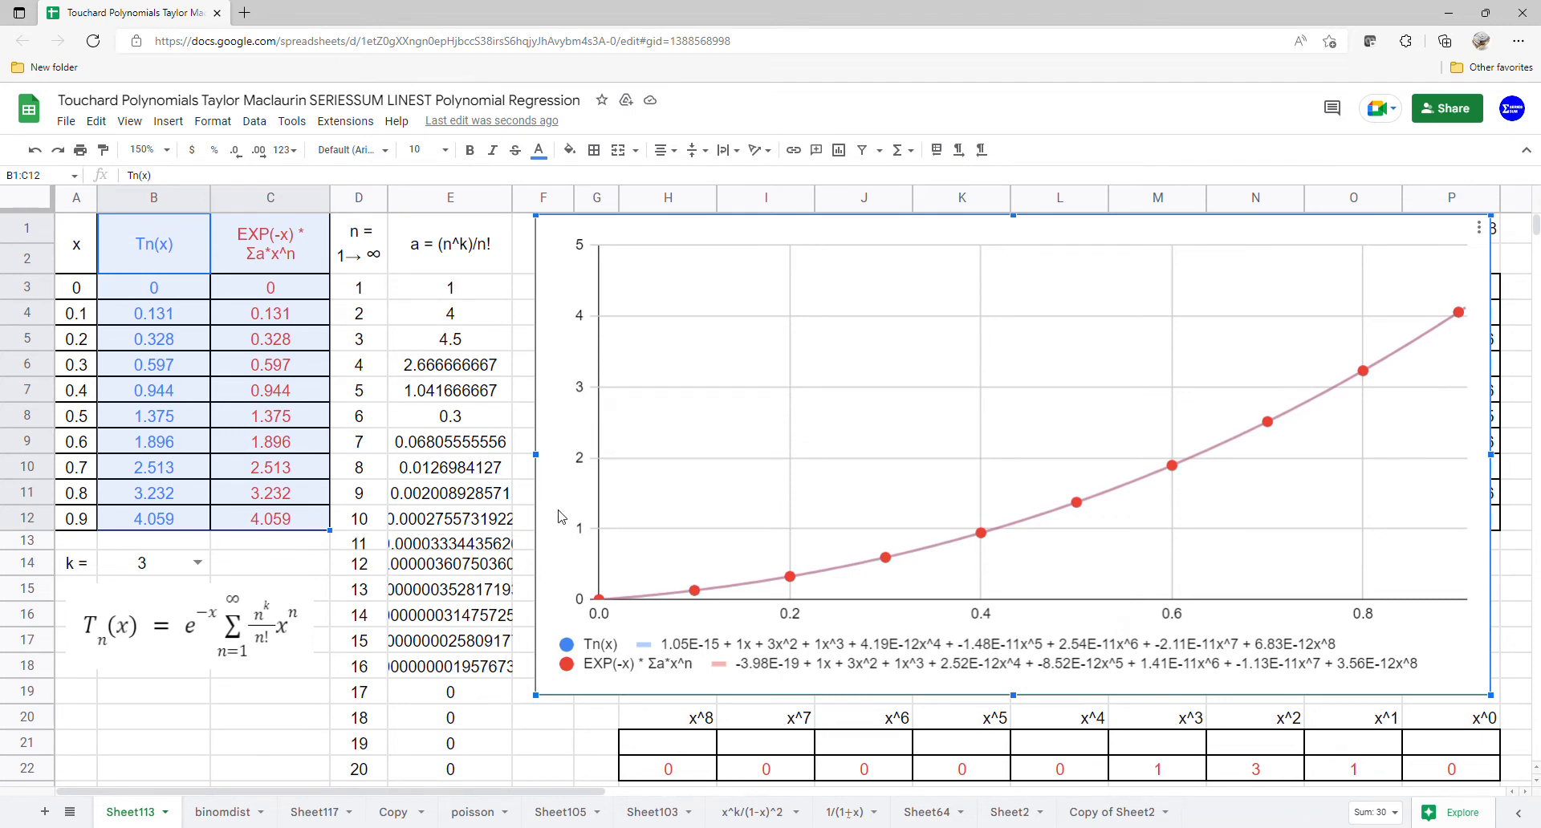
left_click_drag(560, 516, 1518, 517)
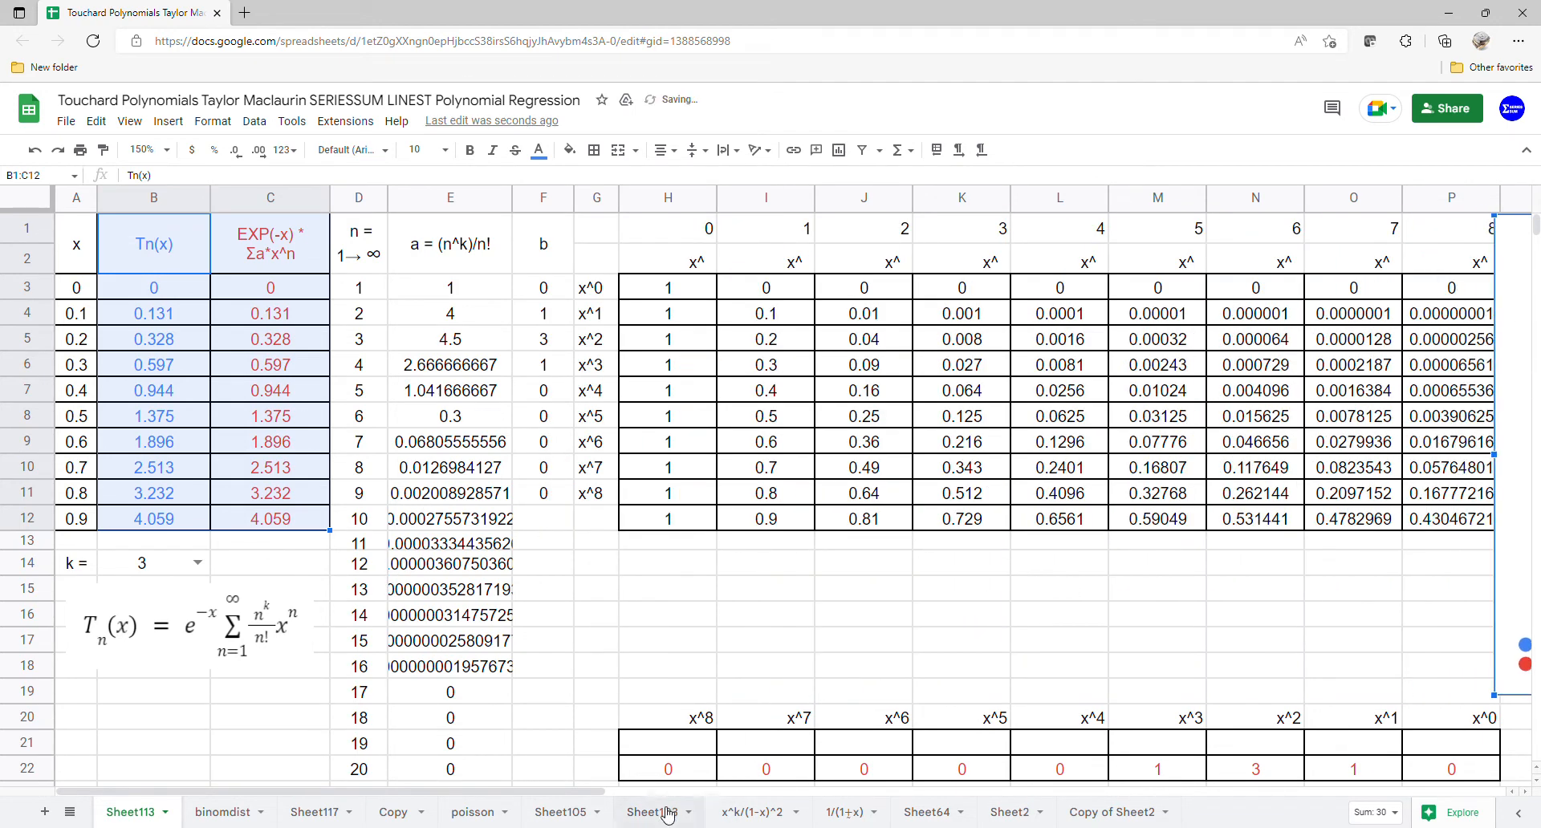
Step: Enter =LINEST(B3:B12,I3:P12) in H21 to regress the Tn(x) values on the powers of x
left_click(665, 750)
type("=")
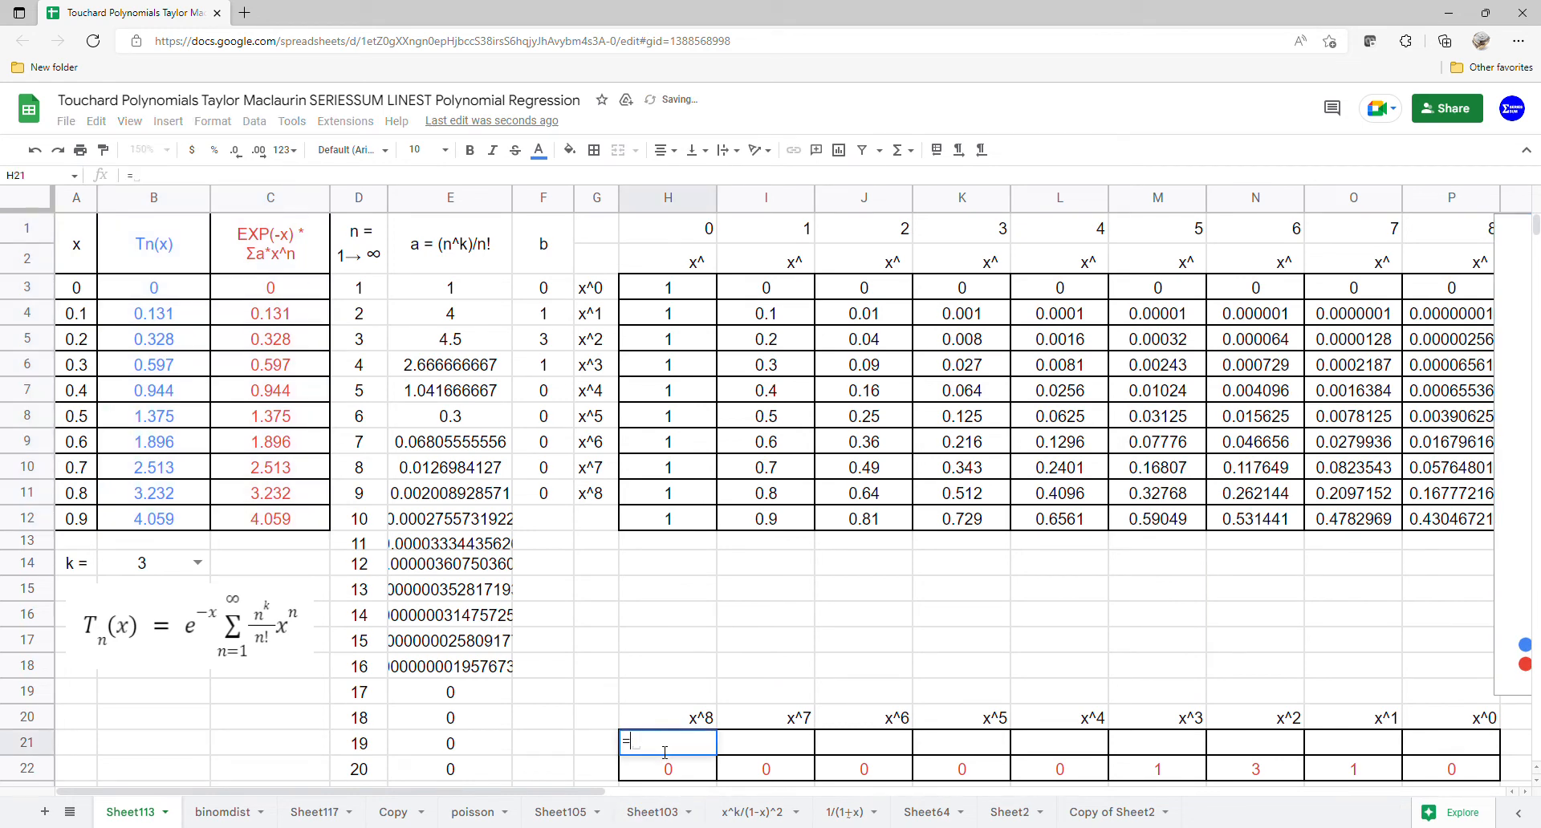
type("LINEST(")
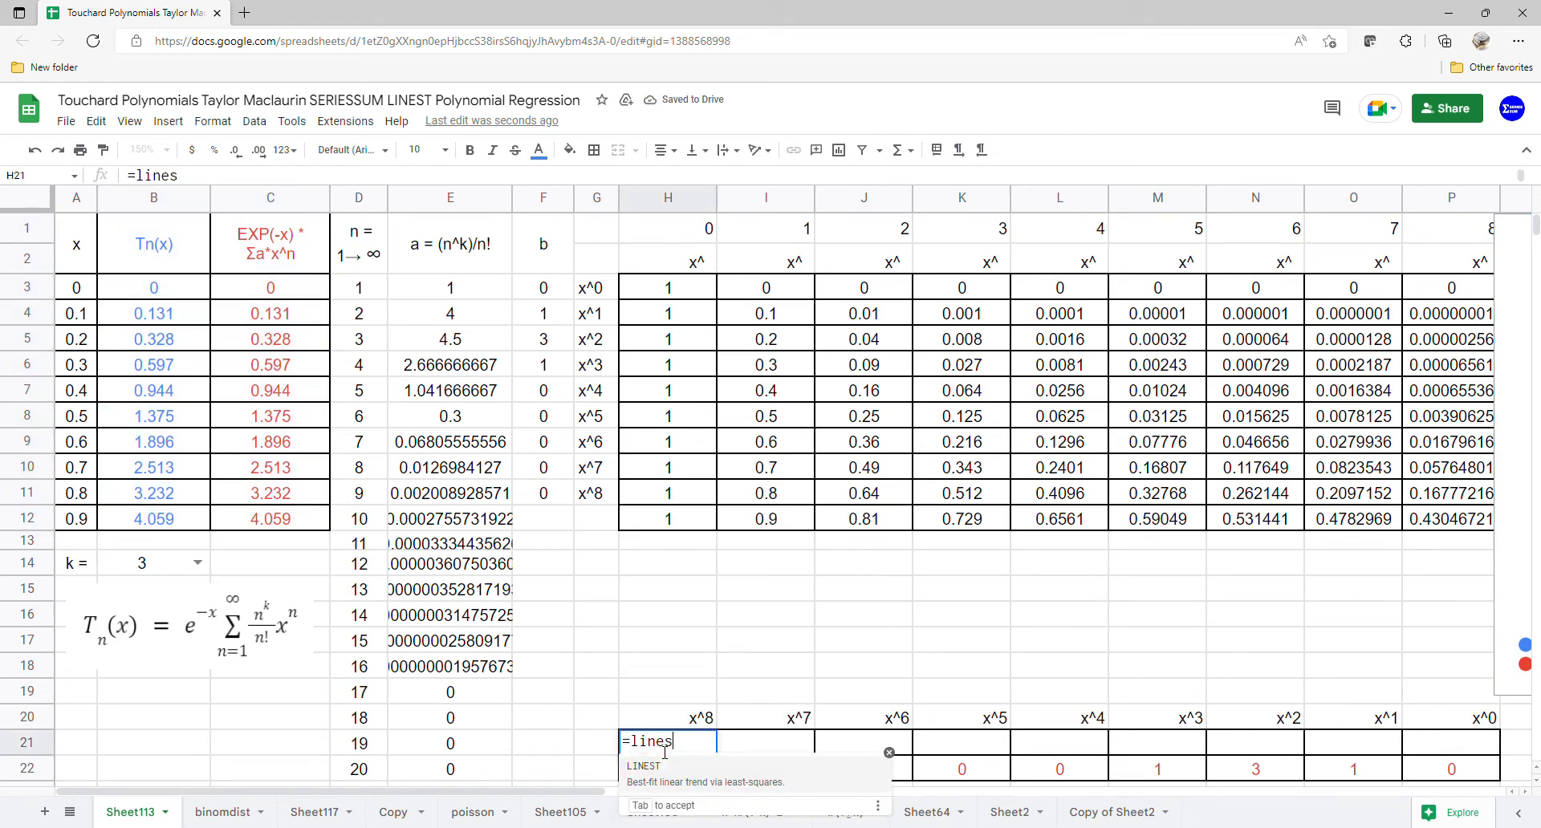
left_click_drag(193, 295, 181, 528)
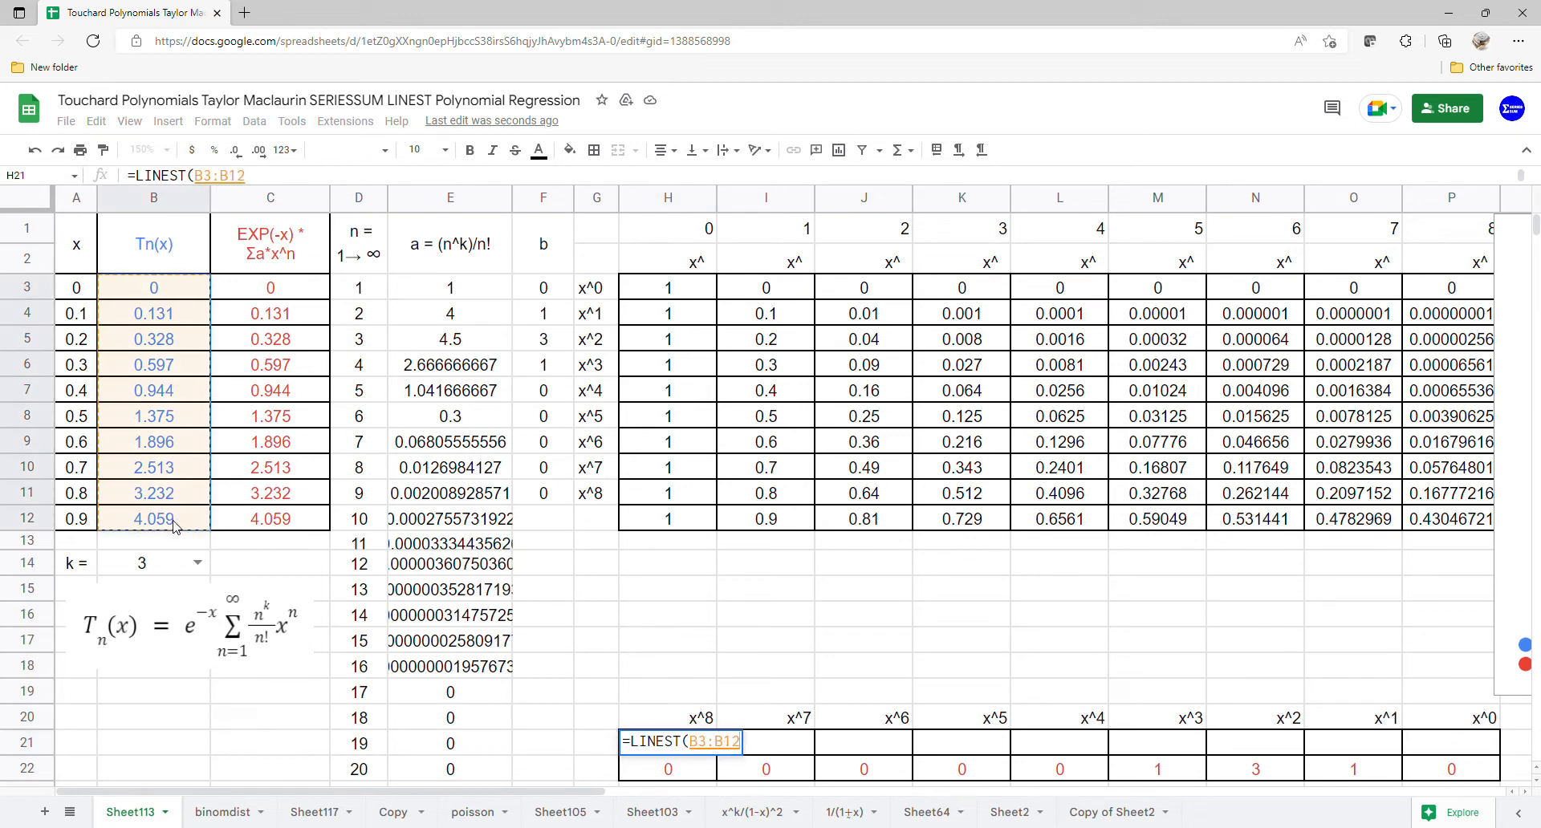
type(",")
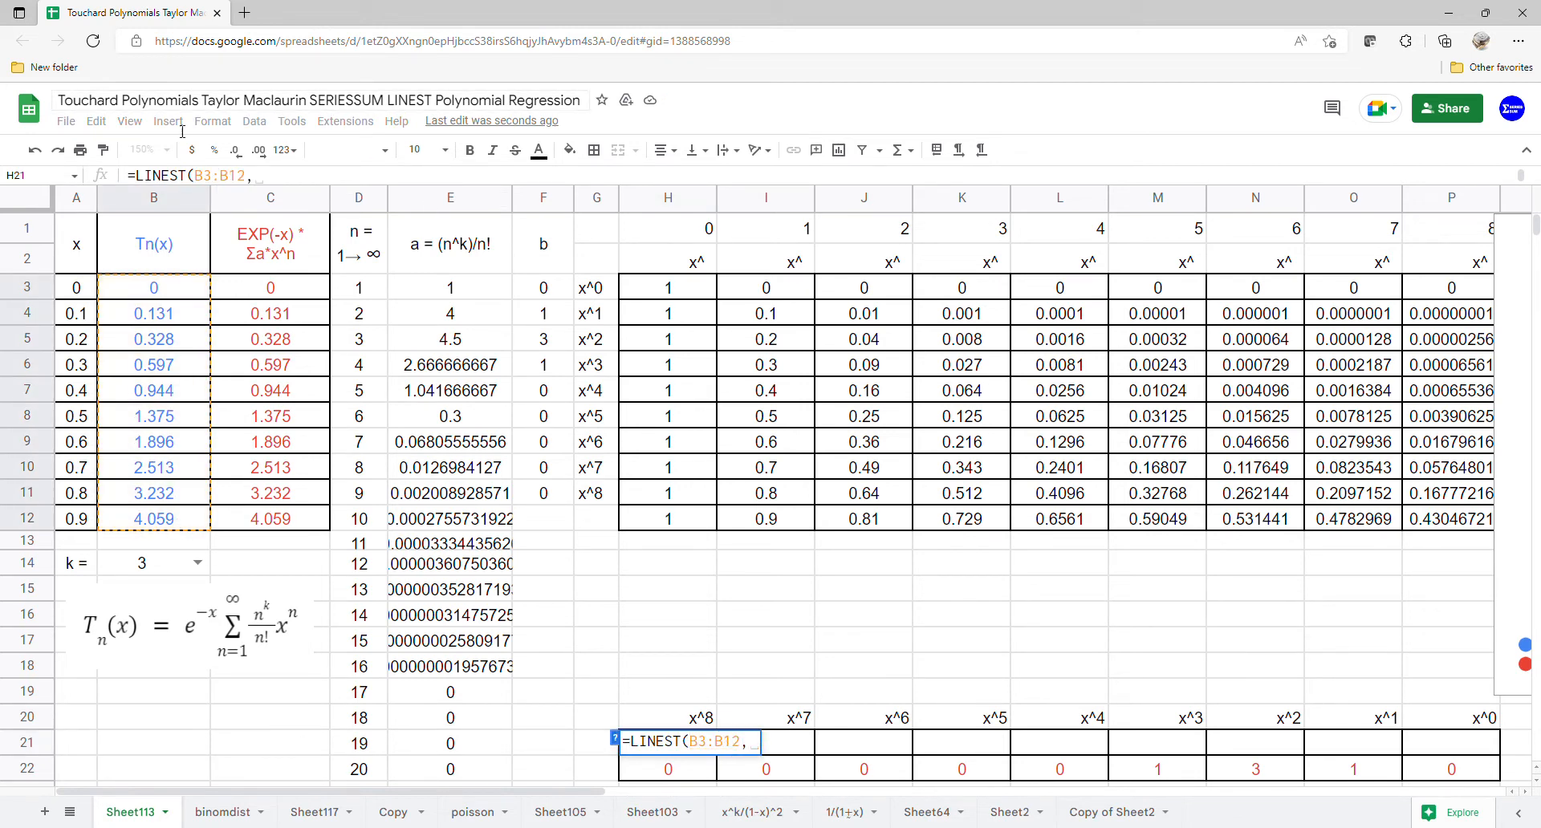
left_click_drag(772, 289, 1444, 506)
key("Return")
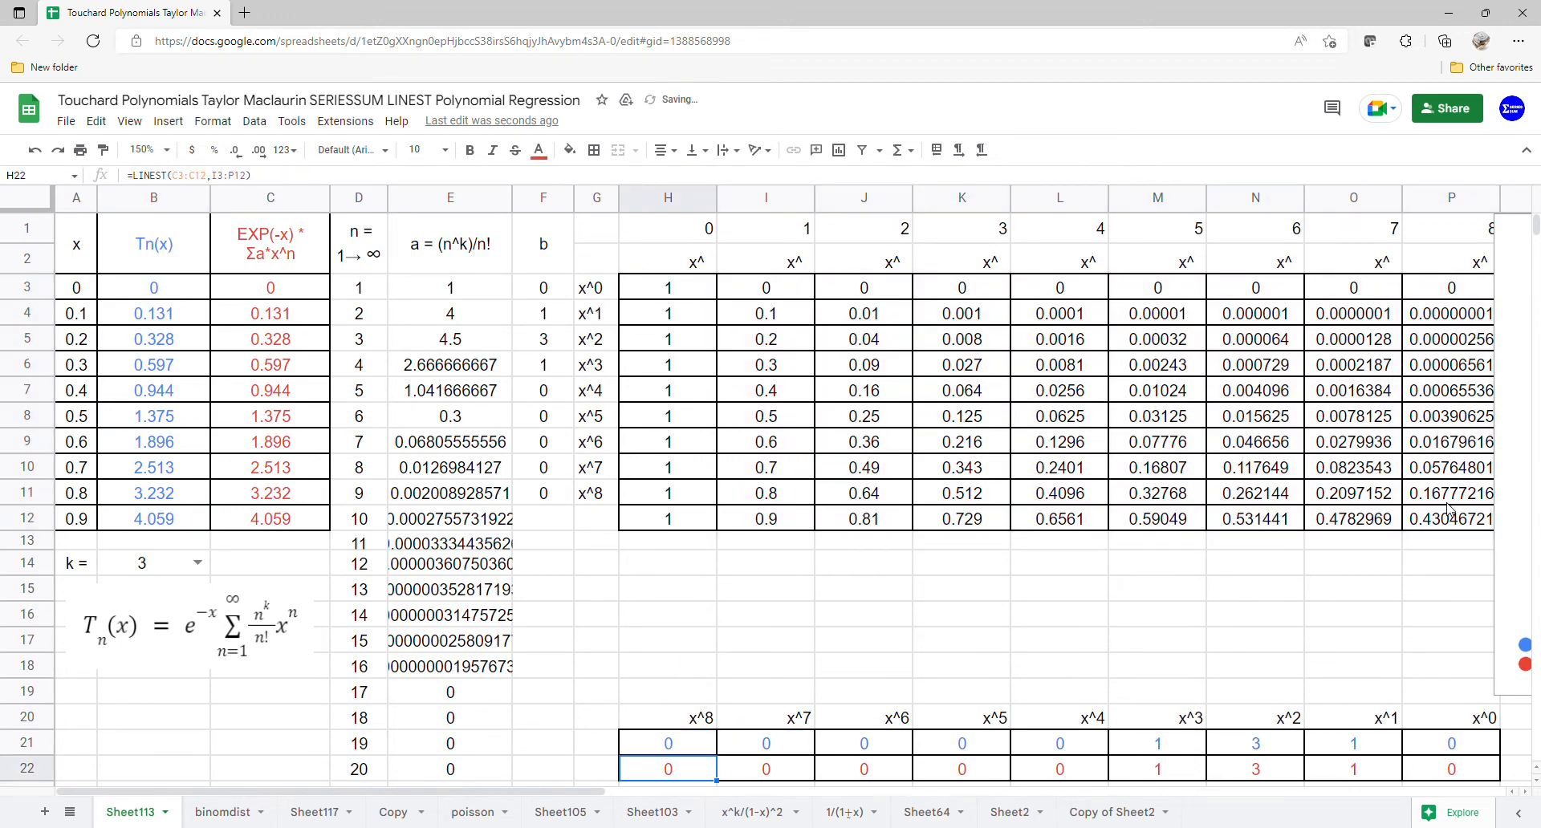
Step: Move the chart back over the powers table and set k to 0
left_click_drag(1513, 494, 568, 488)
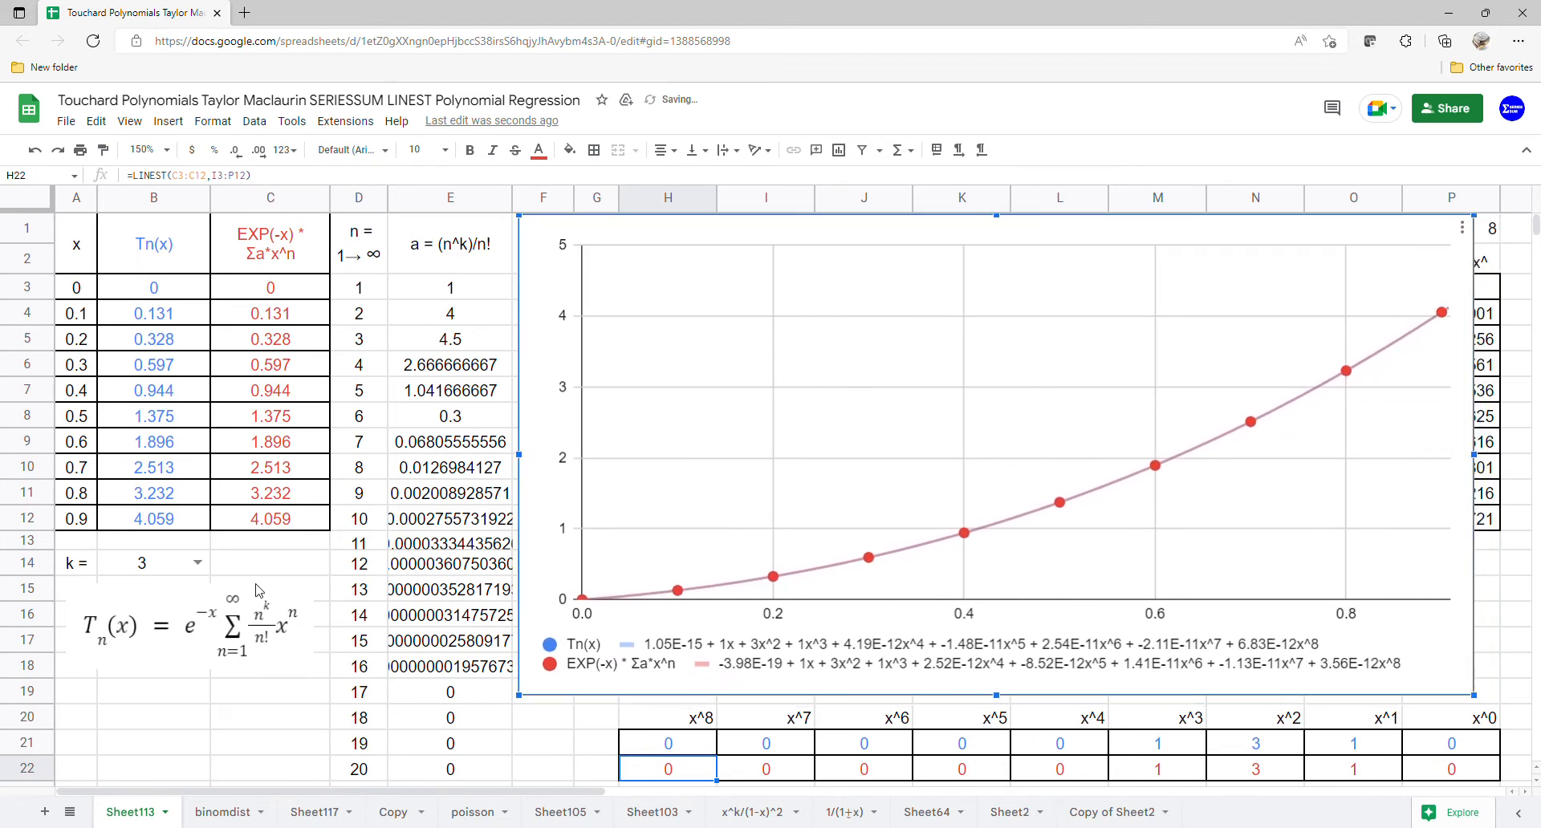
left_click(198, 563)
left_click(172, 586)
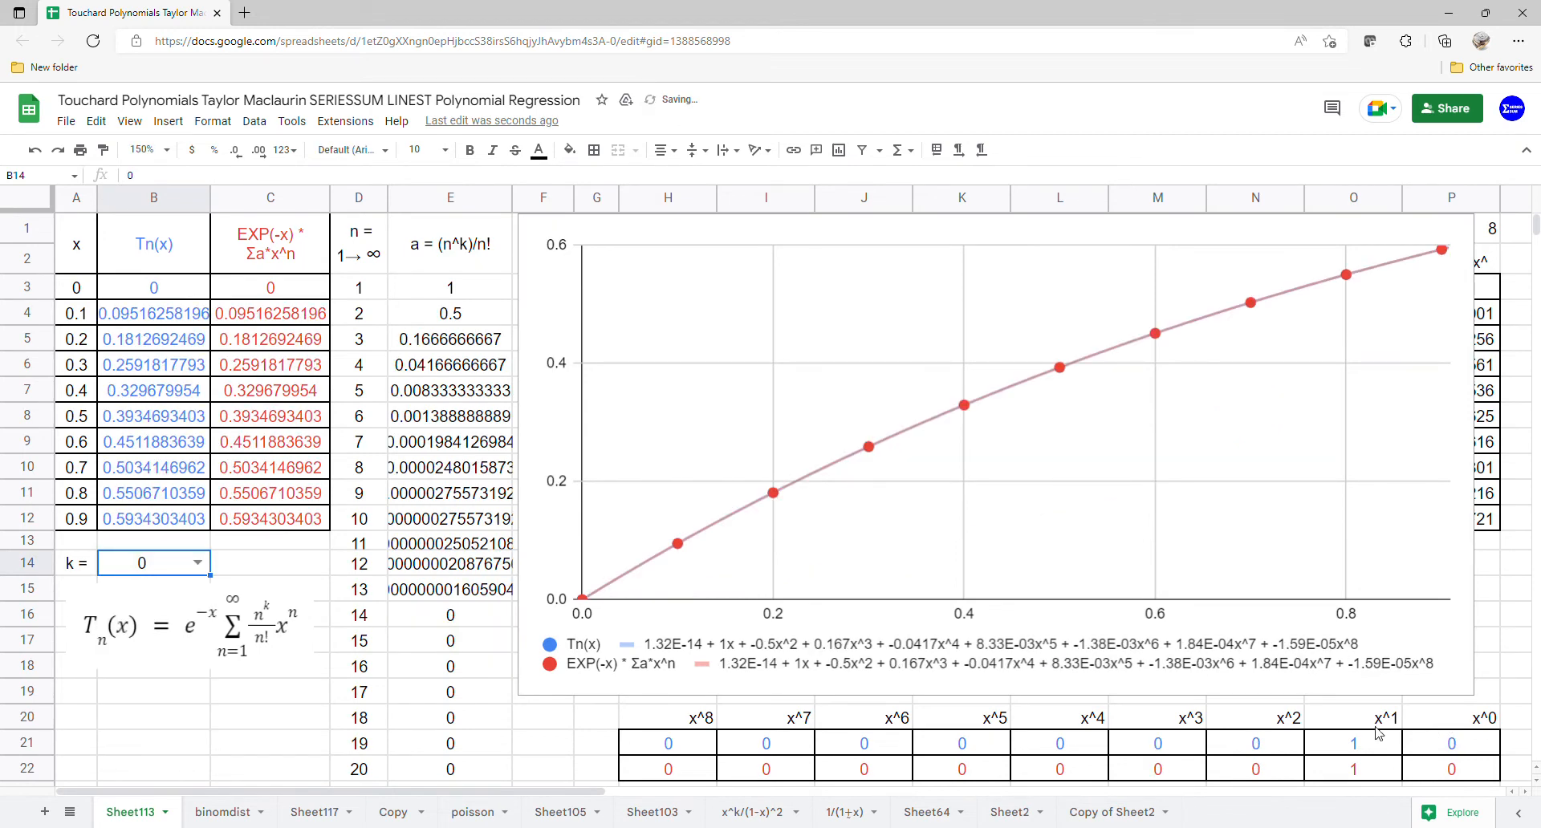
Step: Compare the x^1 coefficients in both coefficient rows, then set k to 1
left_click_drag(1376, 724, 1362, 781)
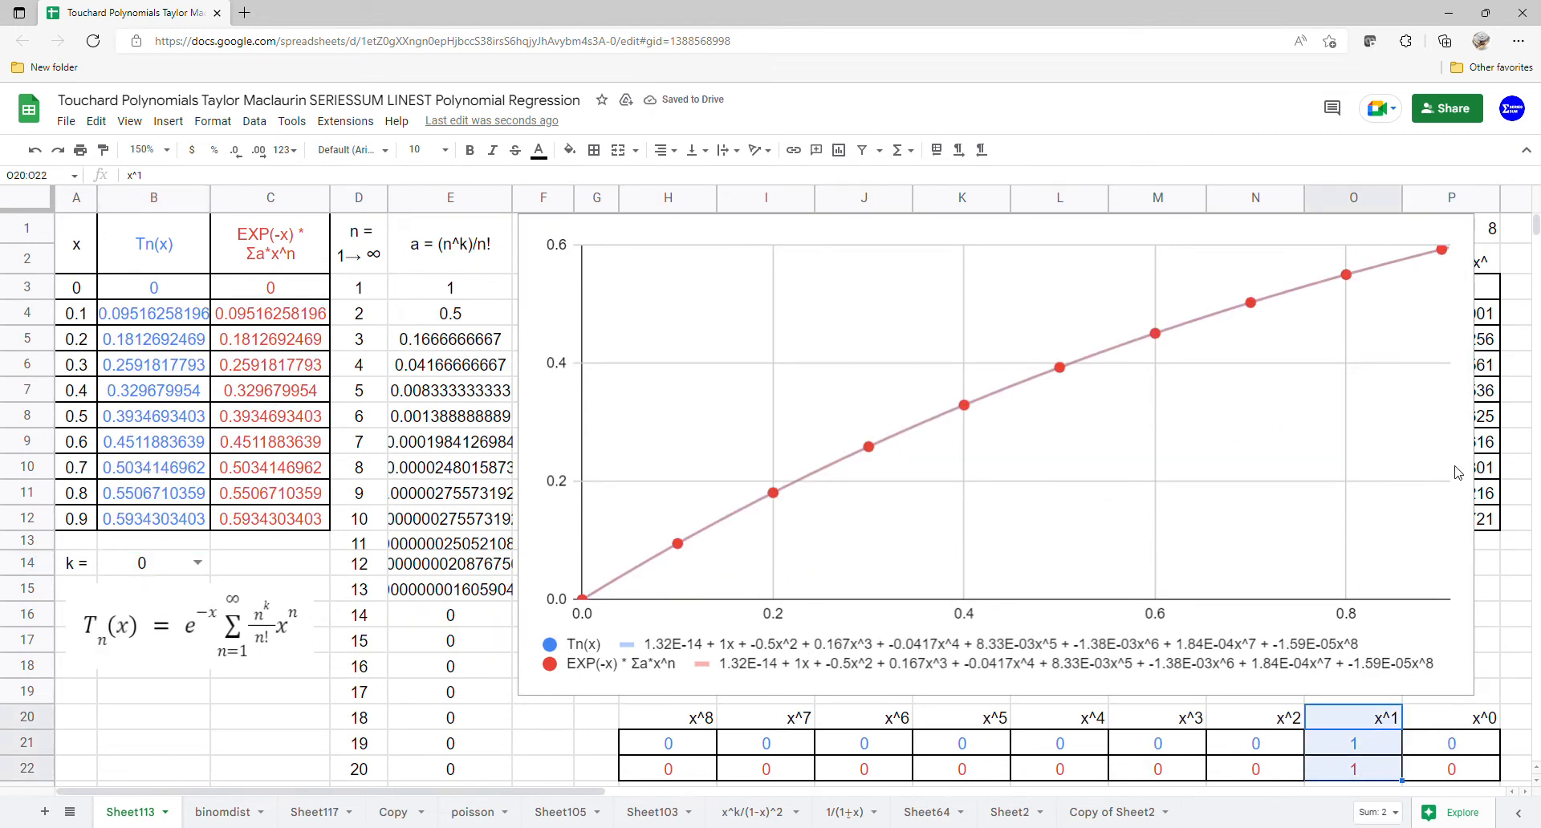
left_click(197, 562)
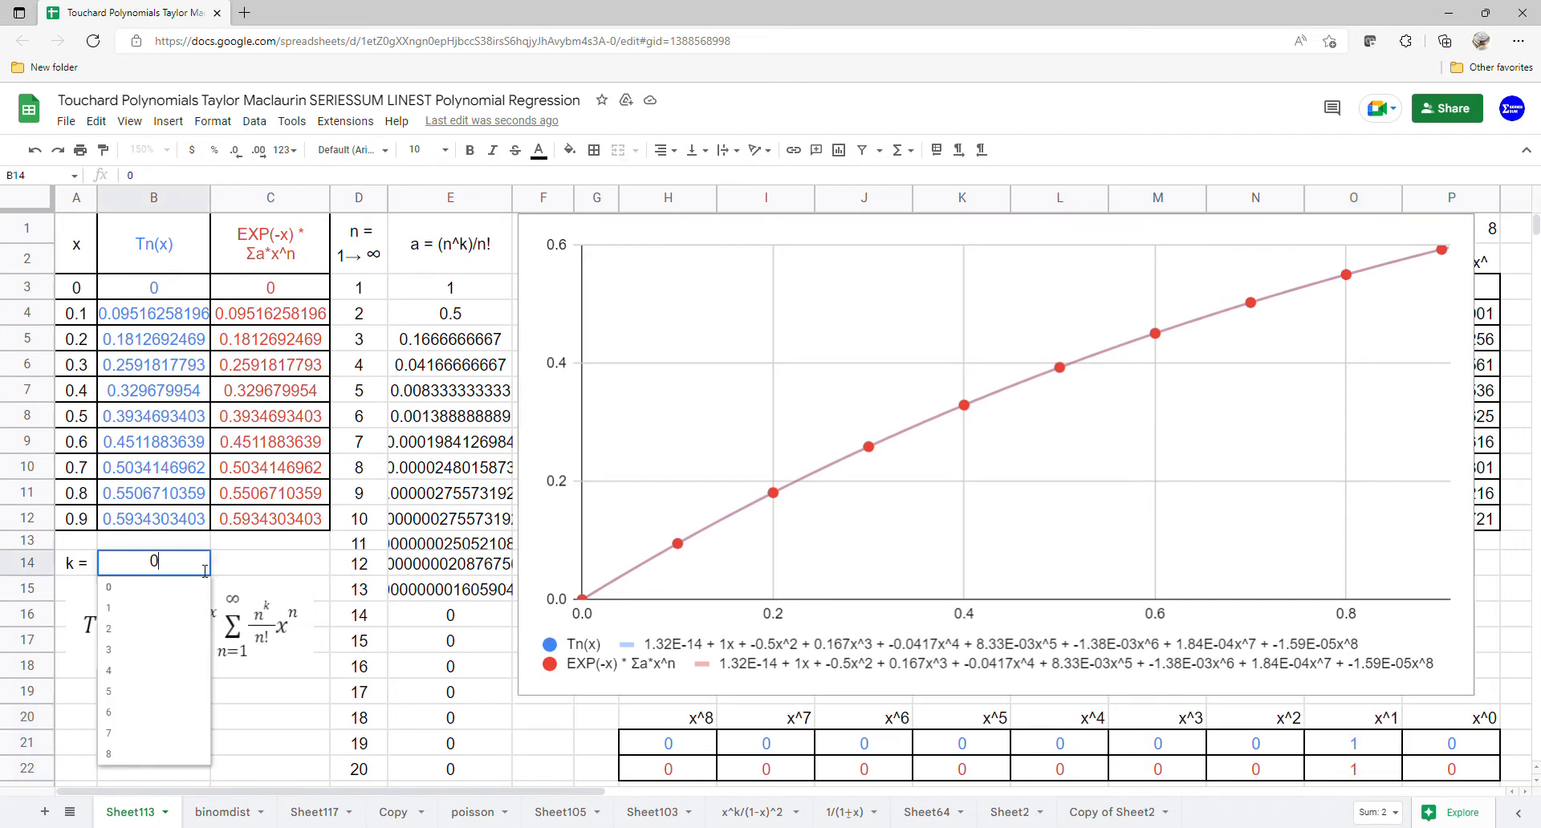
left_click(173, 610)
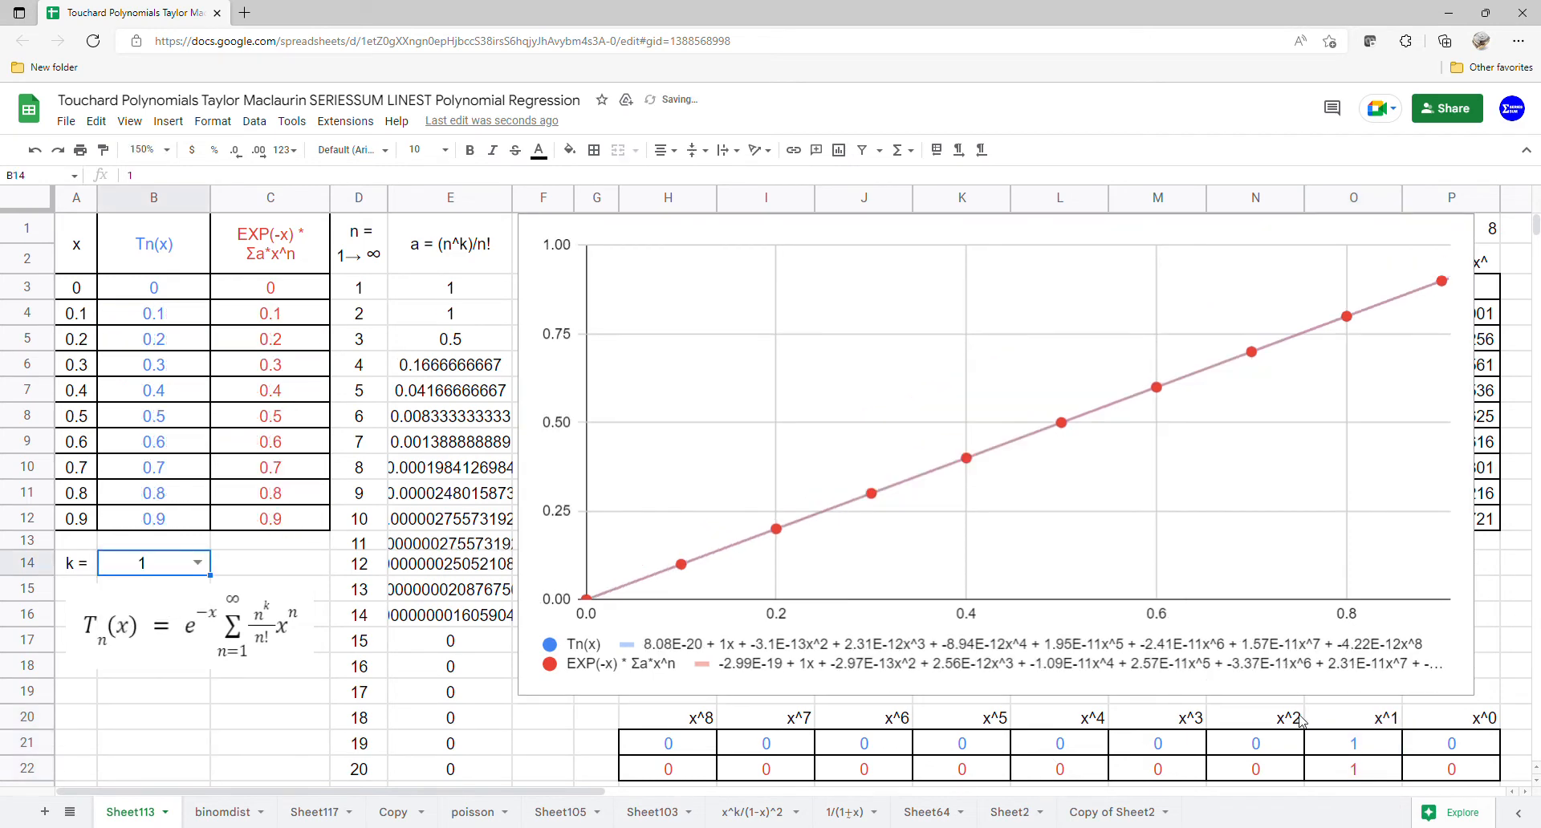
Step: Compare the x^1 coefficients of both rows again, then set k to 2
left_click_drag(1313, 721, 1357, 769)
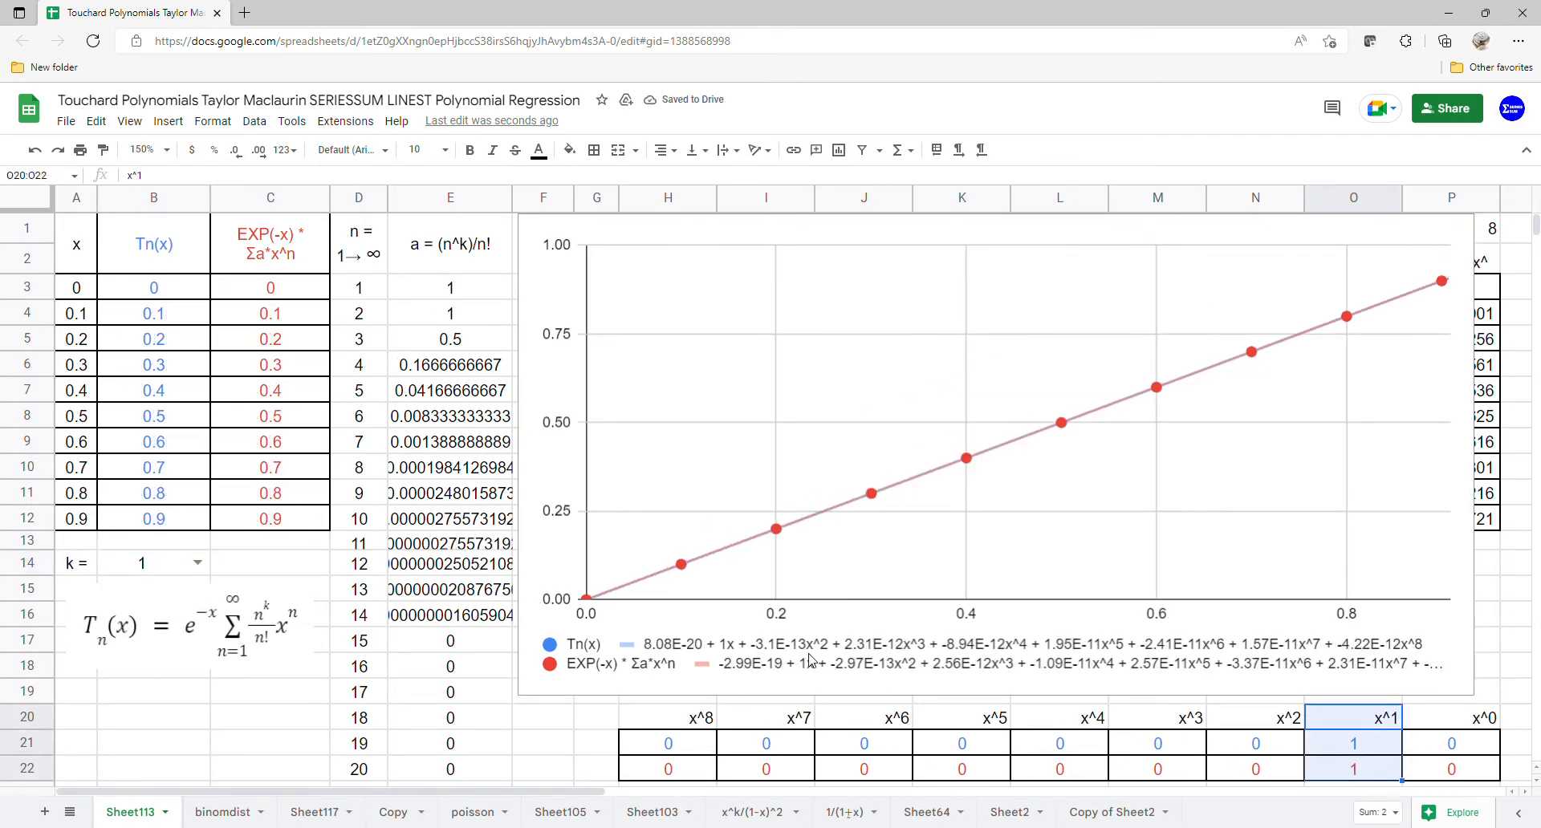
left_click(197, 562)
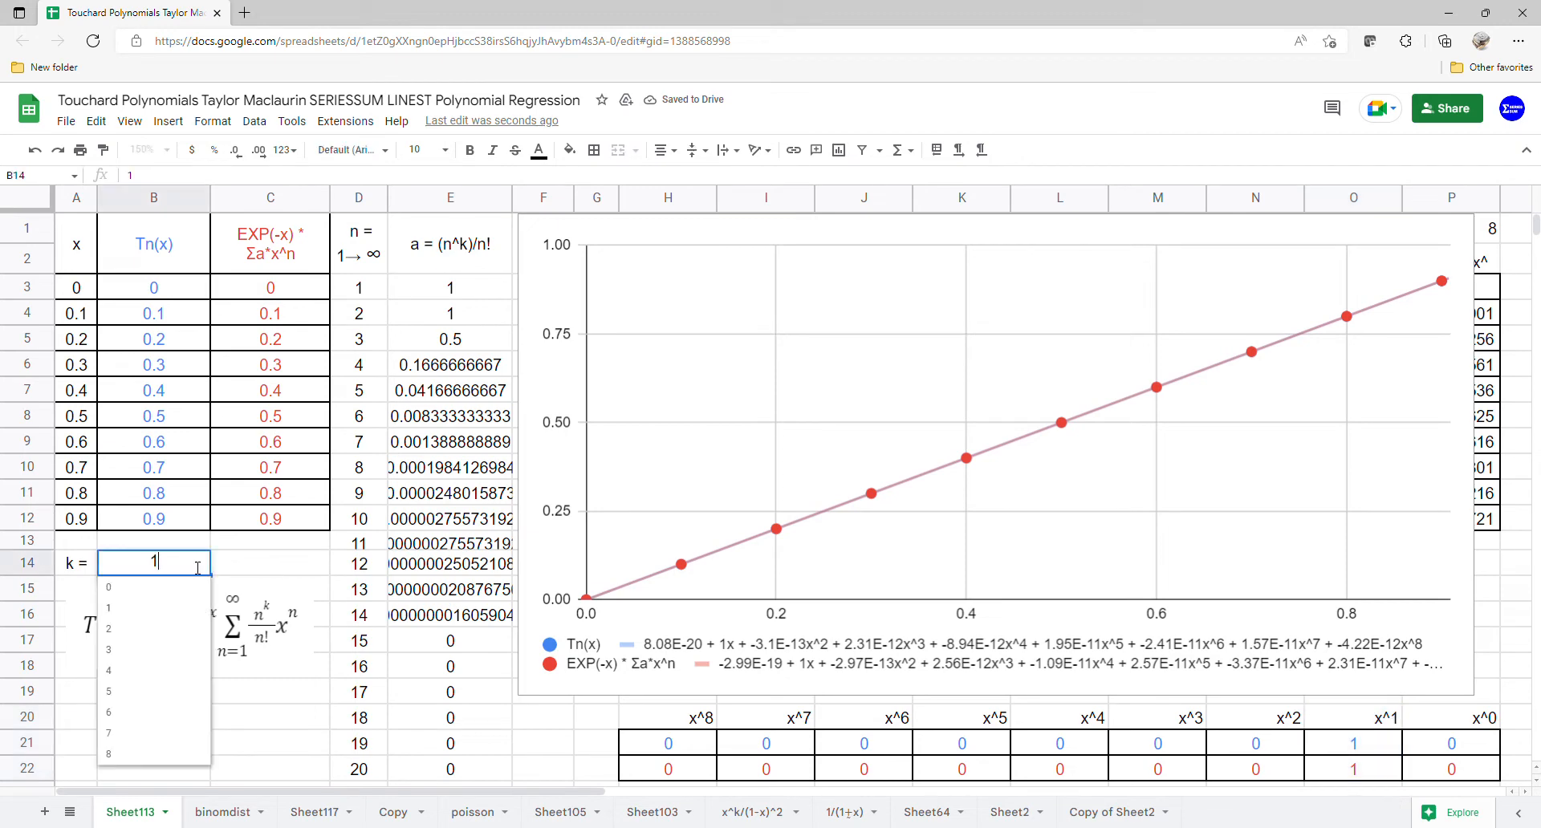
left_click(132, 633)
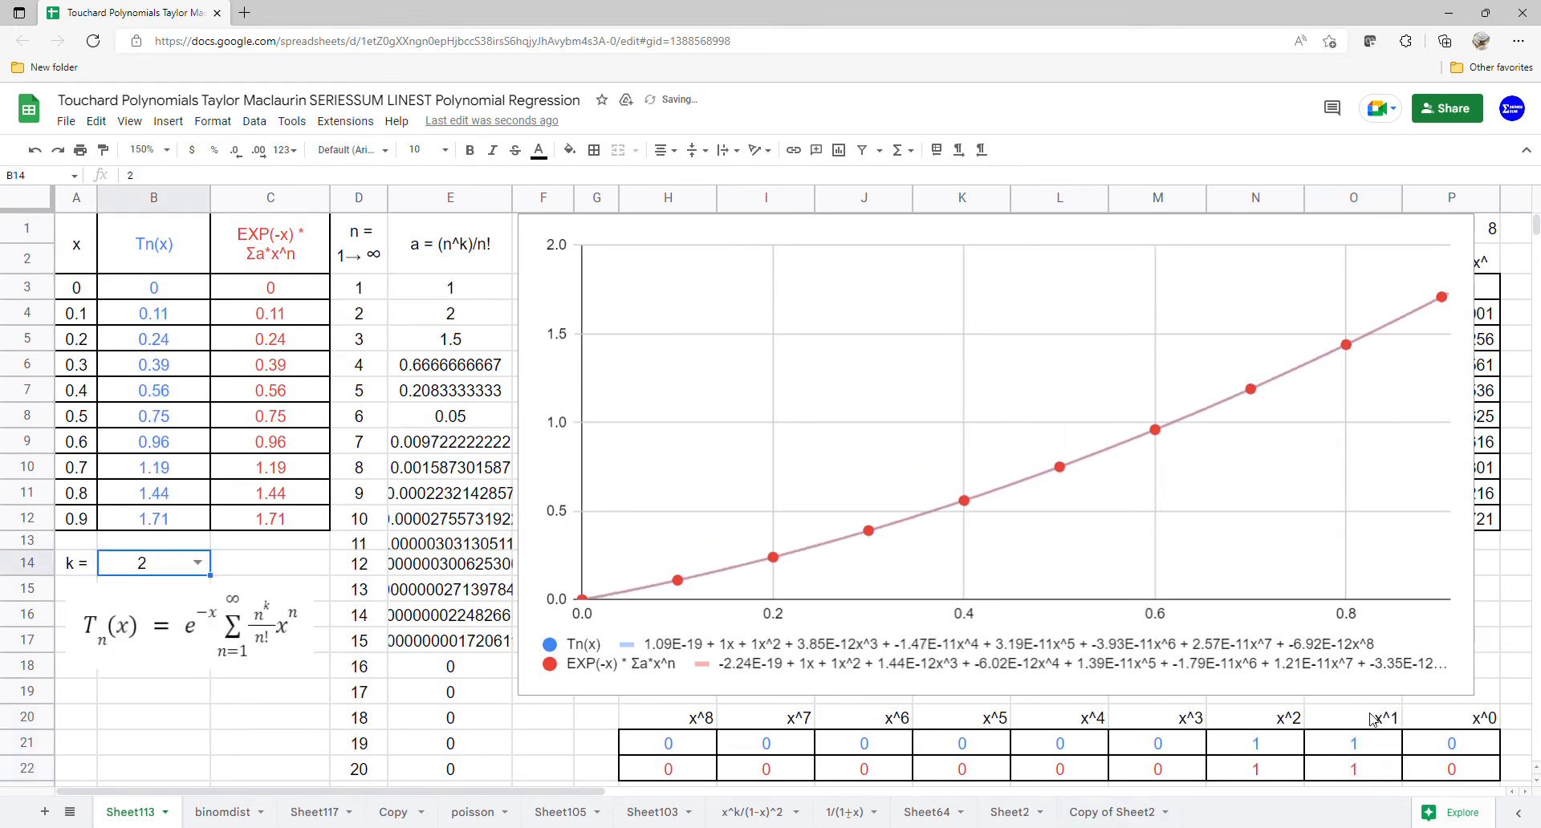
Step: Compare the x^1 and x^2 coefficients of both rows, then set k to 3
left_click_drag(1372, 720, 1364, 769)
left_click_drag(1270, 723, 1270, 769)
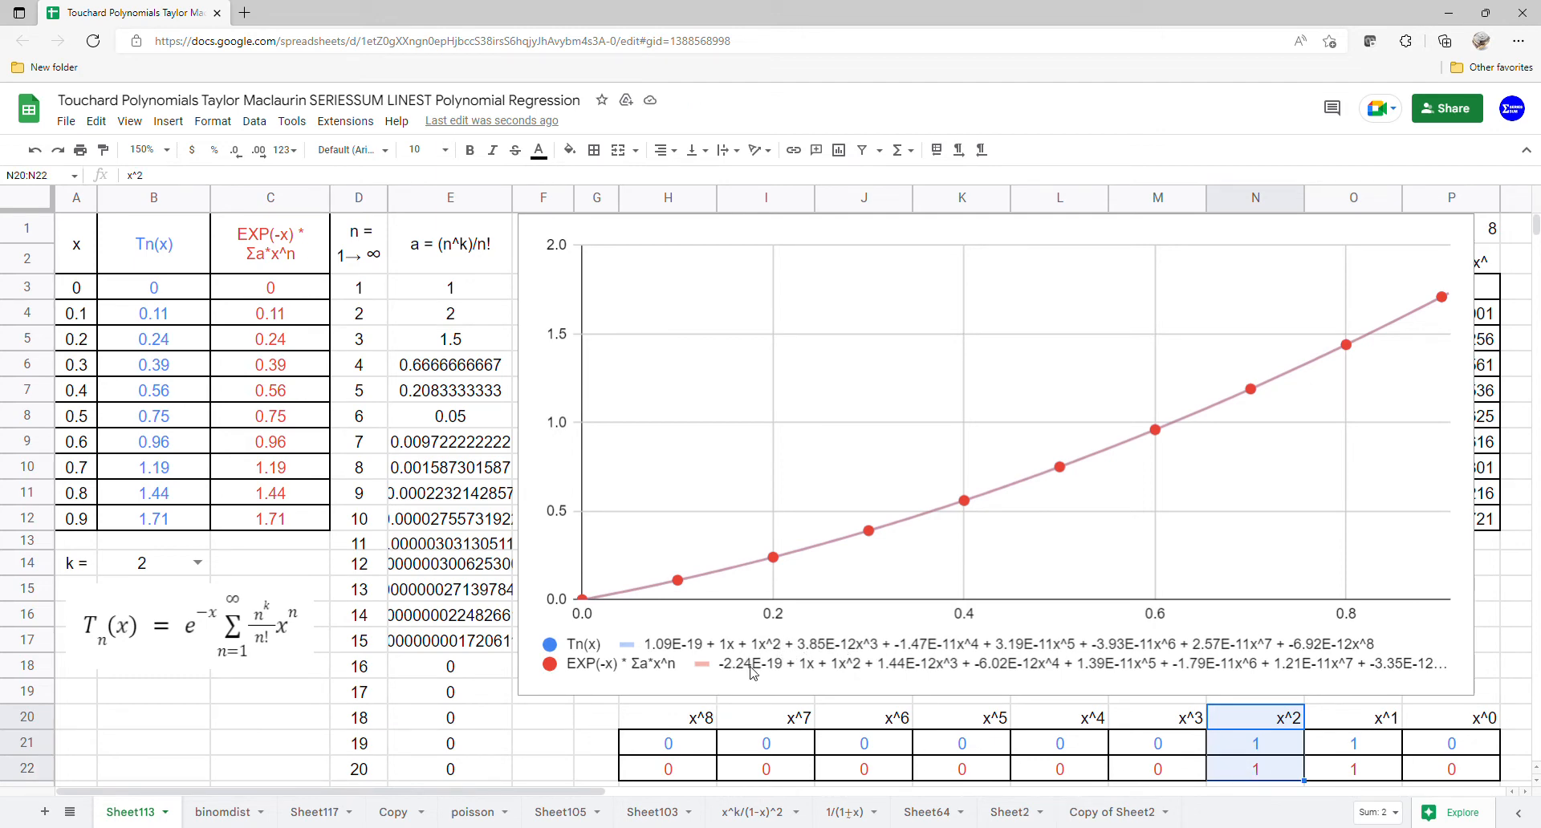
left_click(198, 563)
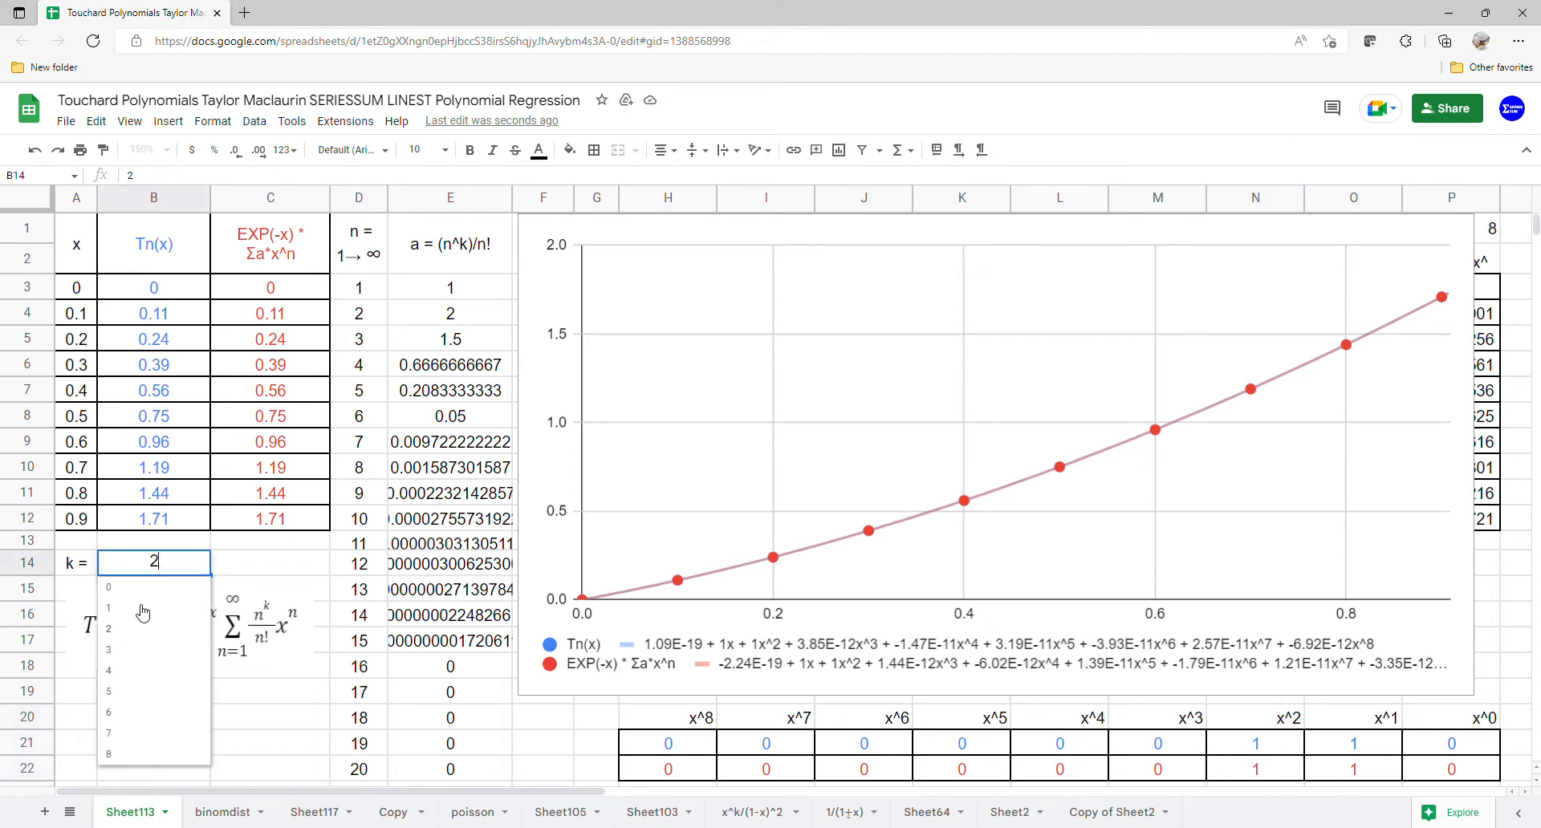
left_click(138, 652)
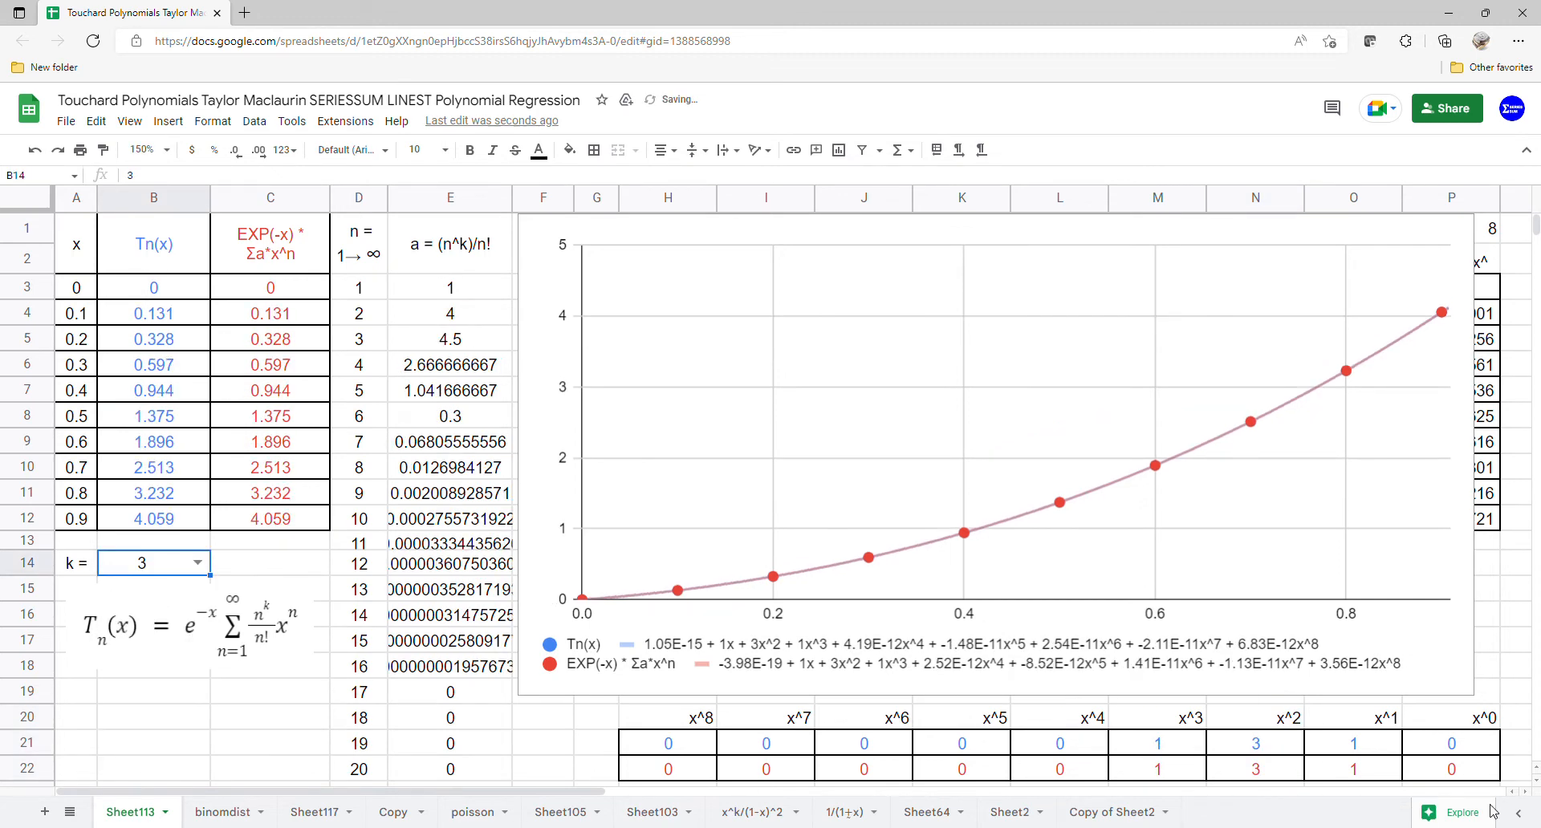
Step: Compare the x^1 through x^3 coefficients of both rows, then set k to 4
left_click_drag(1397, 723, 1329, 777)
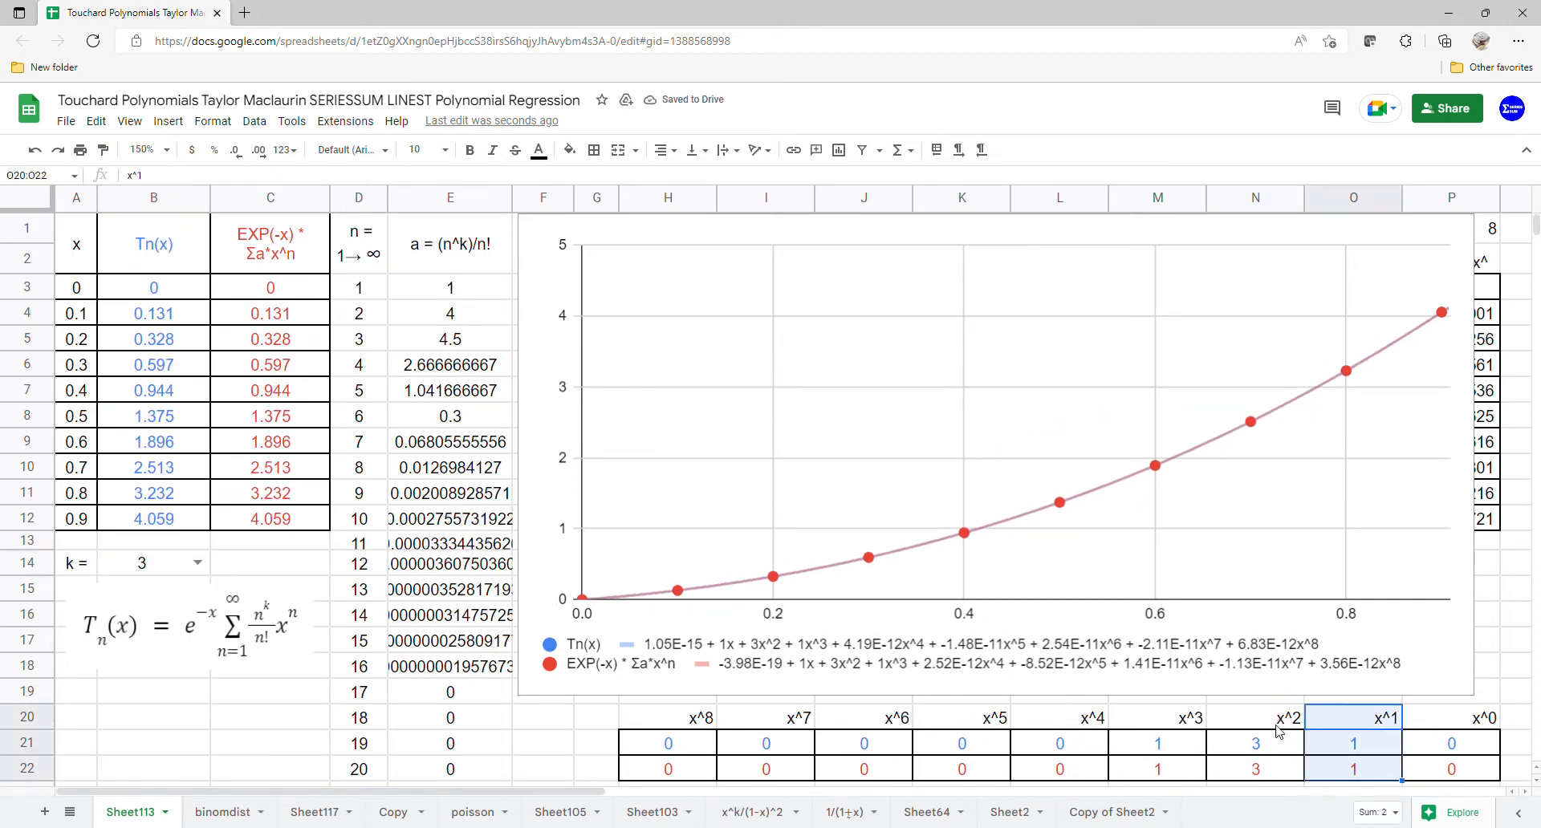
left_click_drag(1278, 730, 1268, 777)
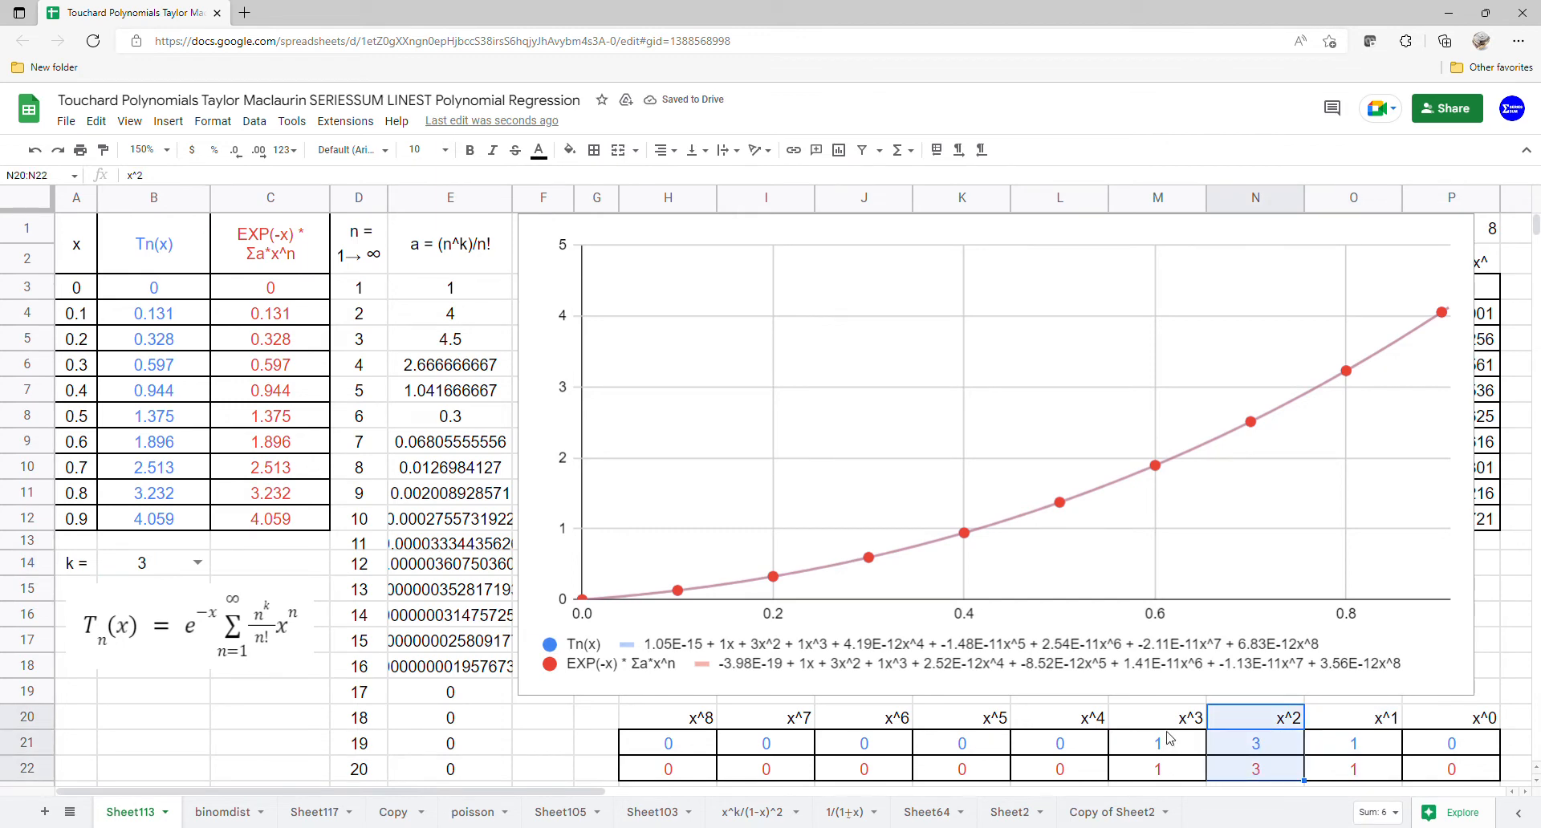
left_click_drag(1164, 718, 1162, 771)
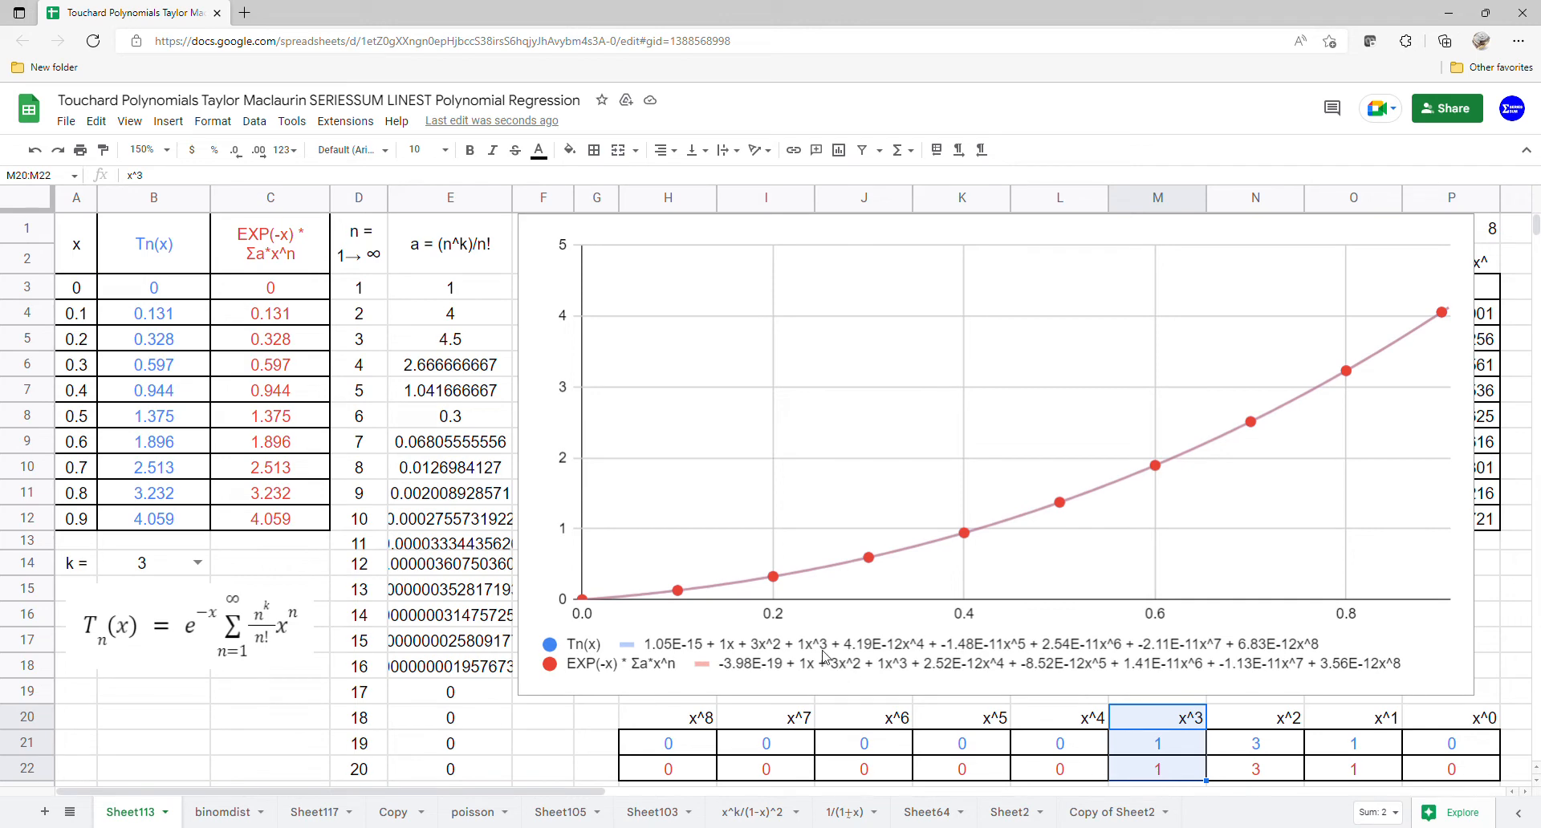
left_click(196, 563)
left_click(158, 678)
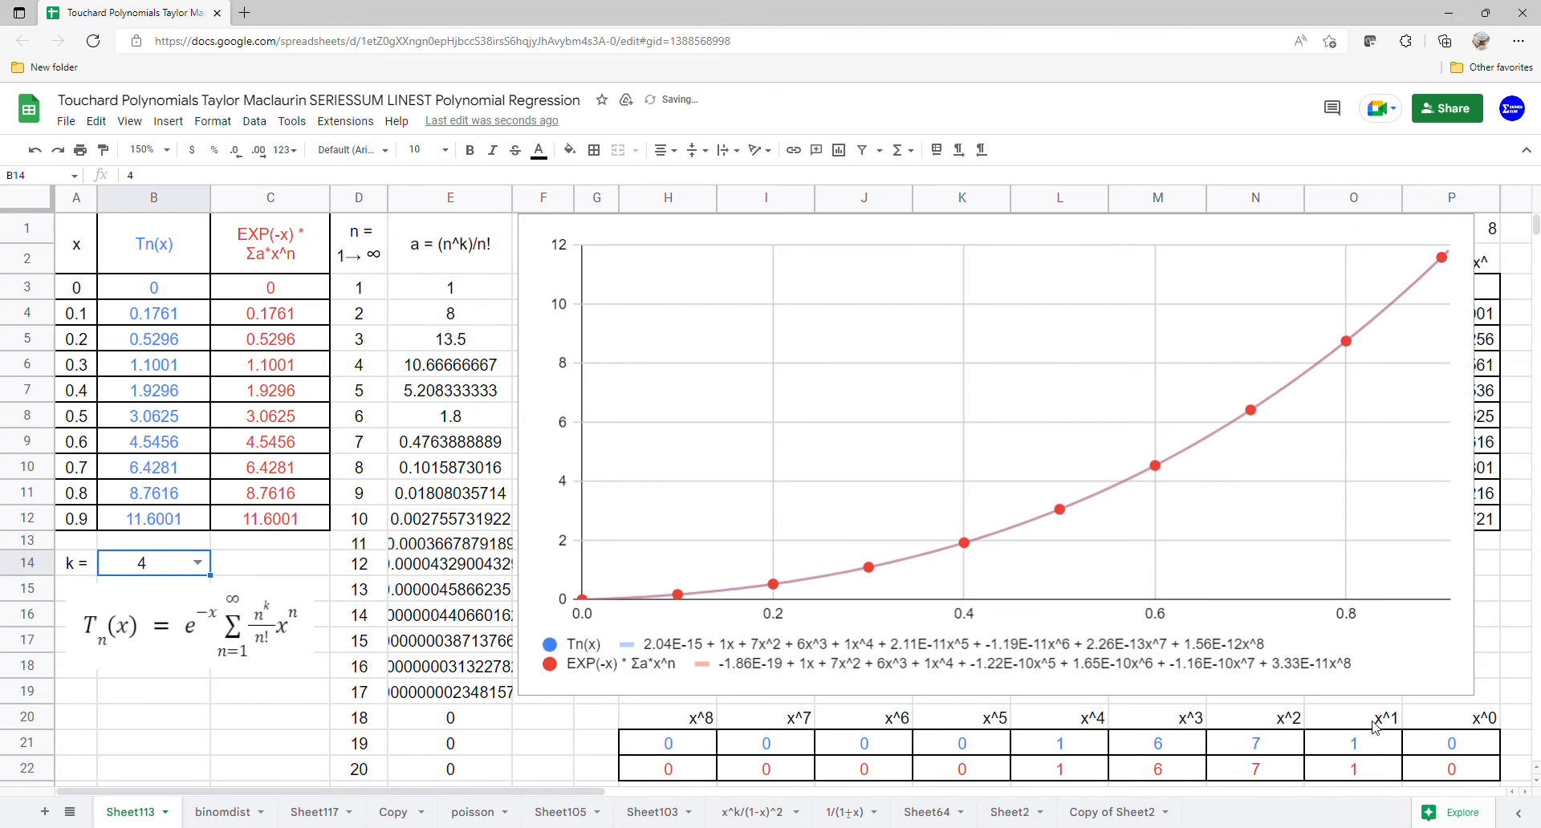
Step: Compare the x^1 and x^4 coefficients of both rows, then set k to 5
left_click_drag(1374, 726, 1377, 769)
left_click_drag(1262, 732, 1084, 783)
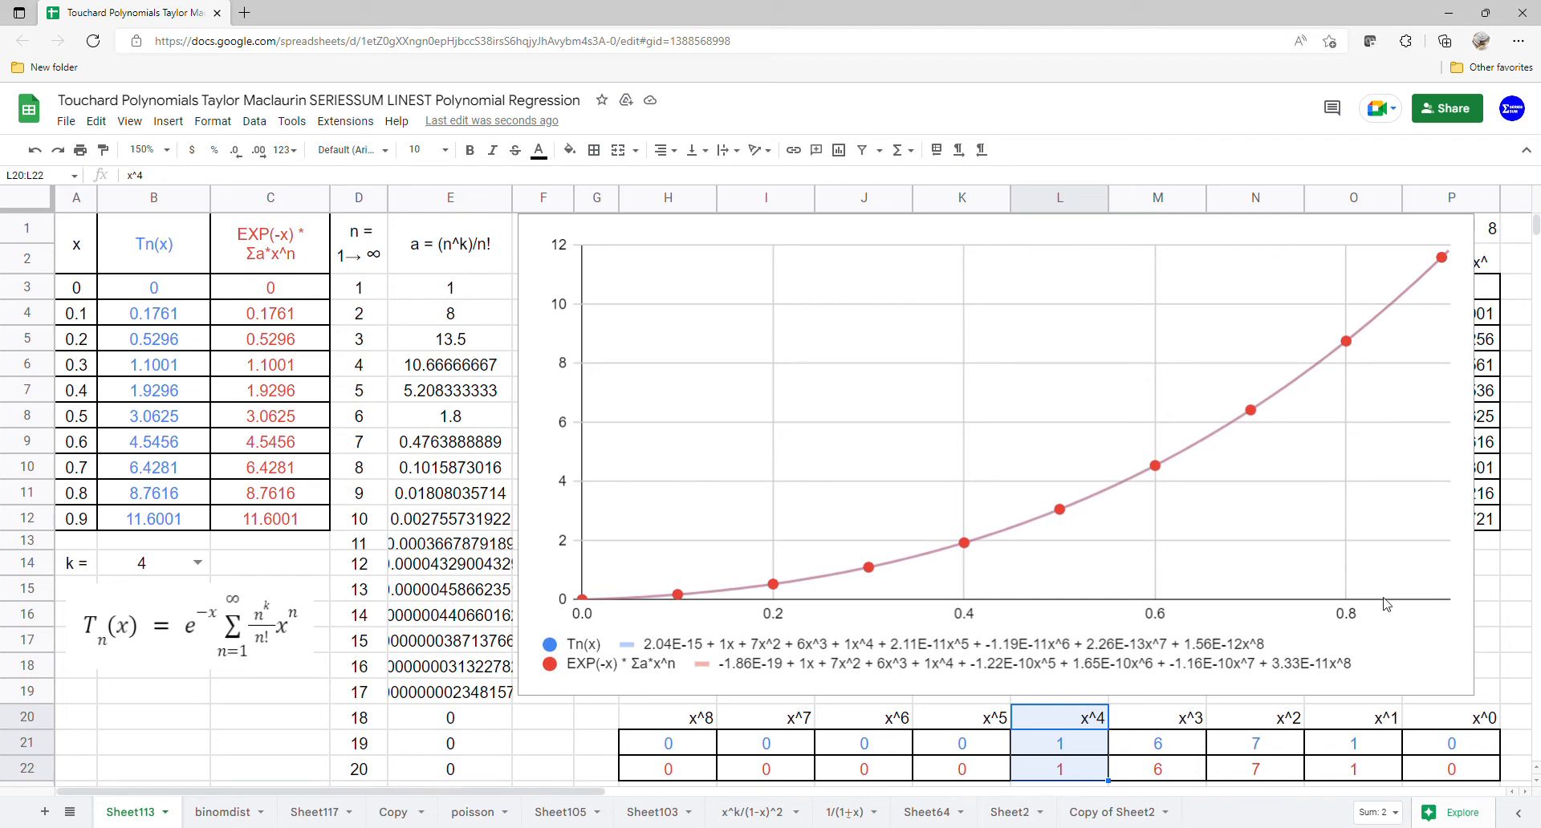
left_click(197, 564)
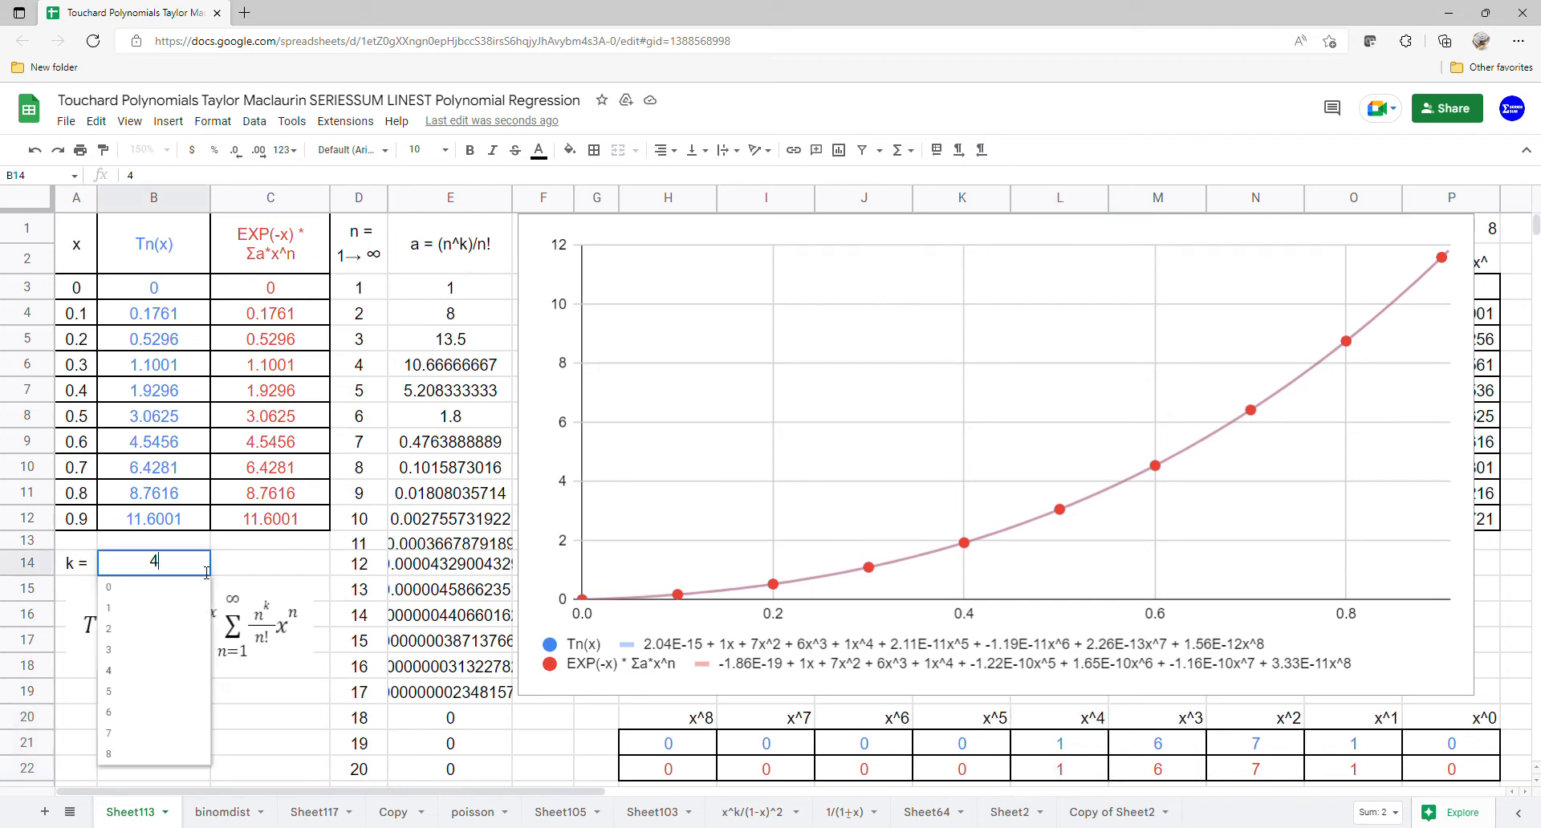
left_click(158, 692)
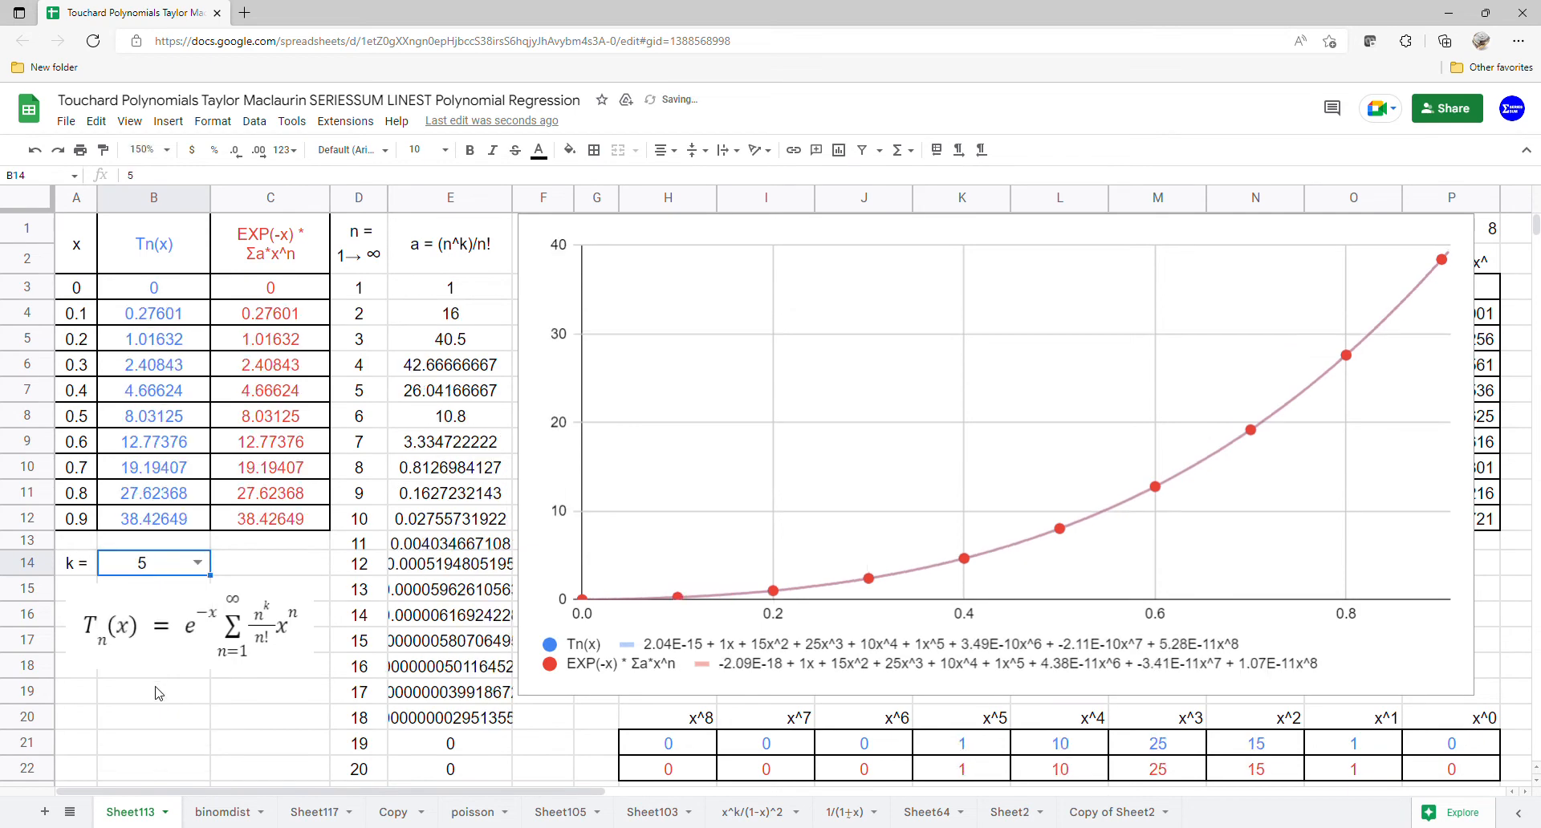
Step: Compare the x^1, x^2, x^4 and x^5 coefficients of both rows, then set k to 6
left_click_drag(1375, 725, 1365, 777)
left_click_drag(1260, 719, 1260, 775)
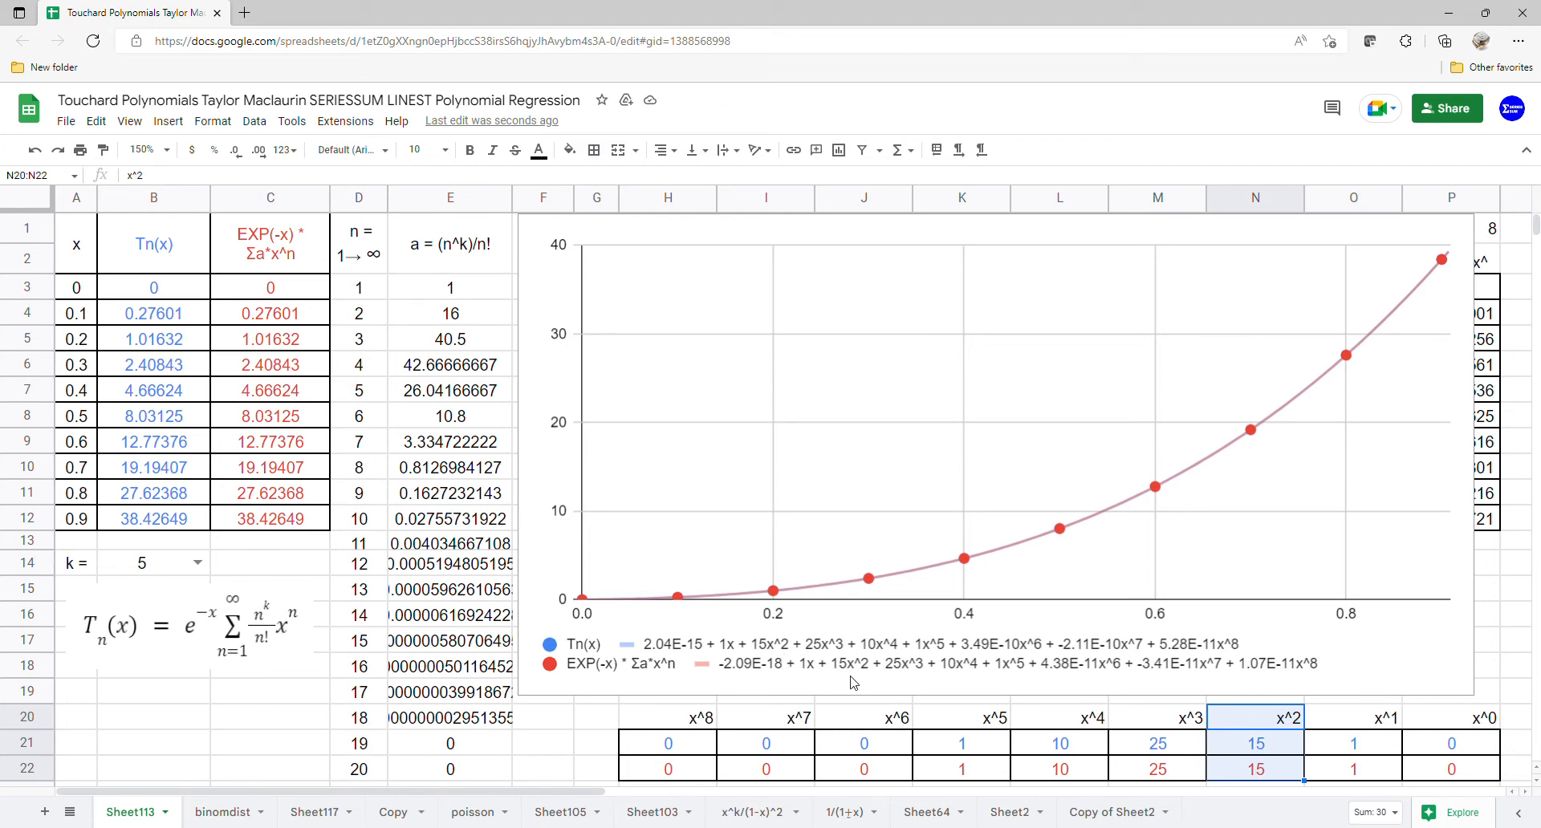
left_click_drag(1180, 722, 1112, 760)
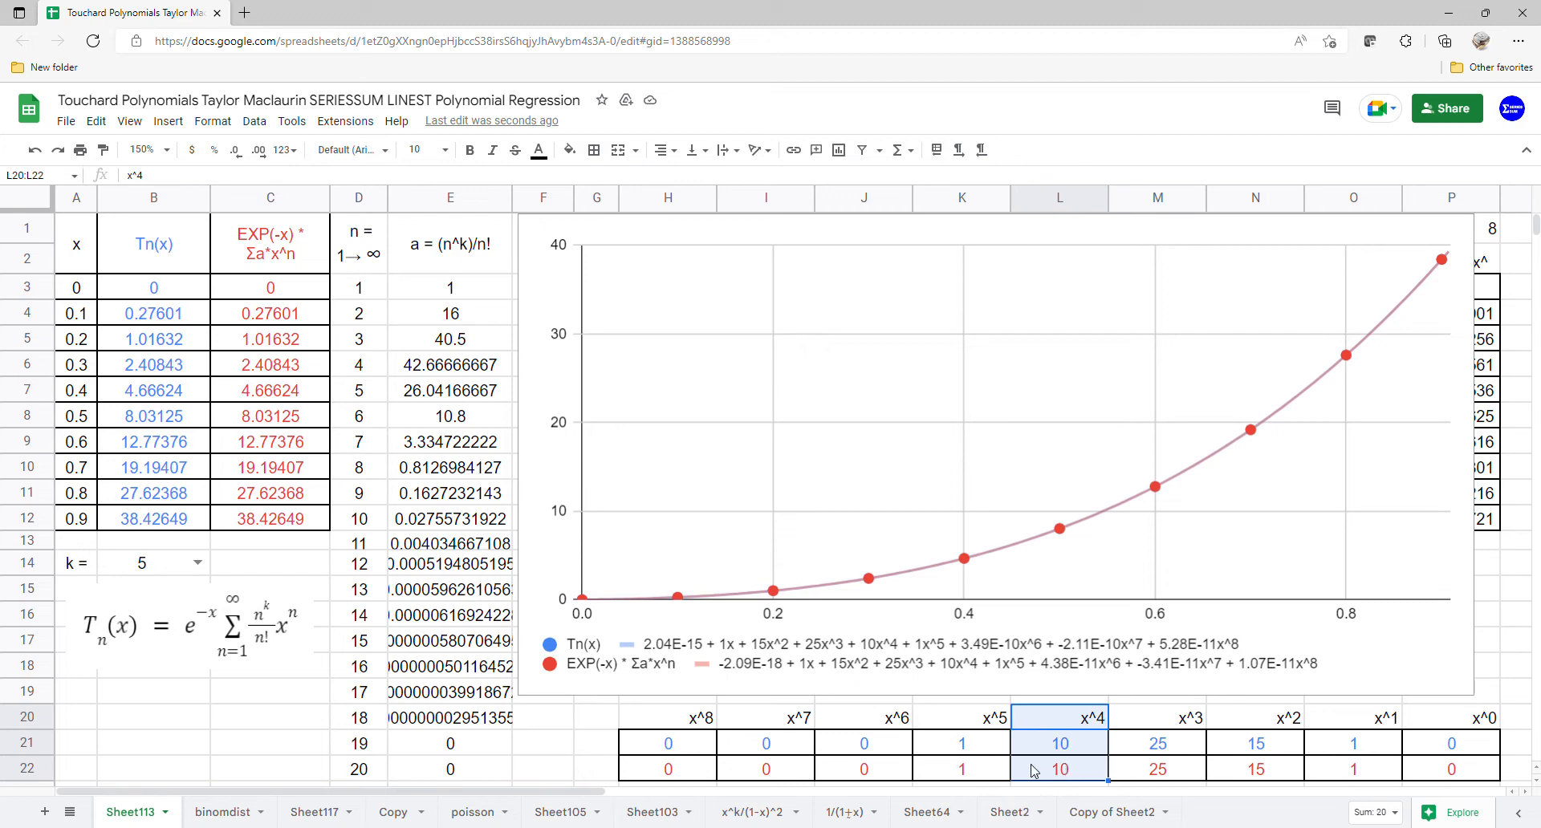
left_click_drag(987, 725, 979, 768)
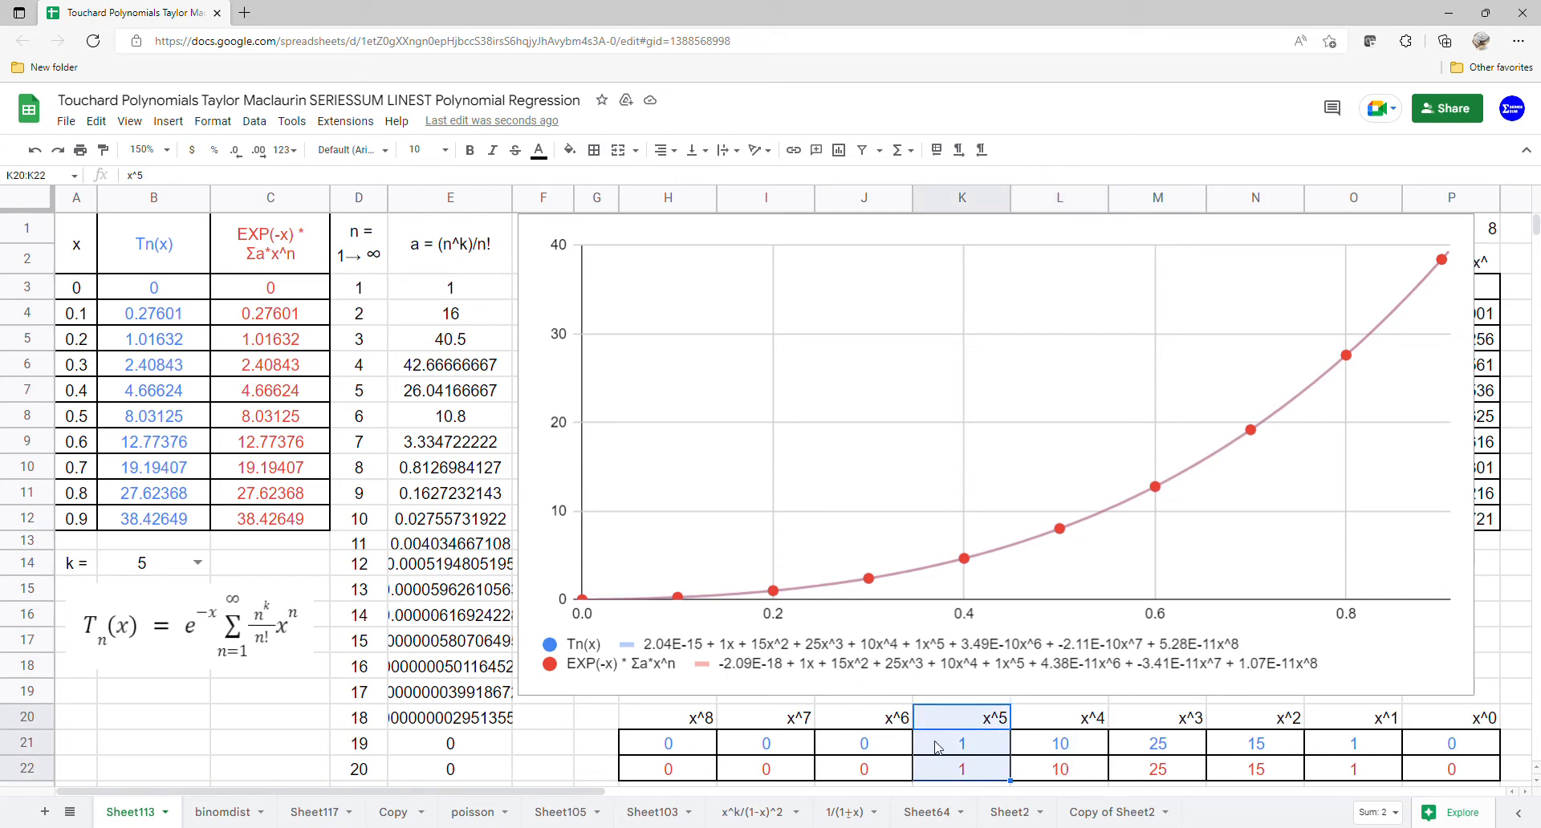
left_click(198, 563)
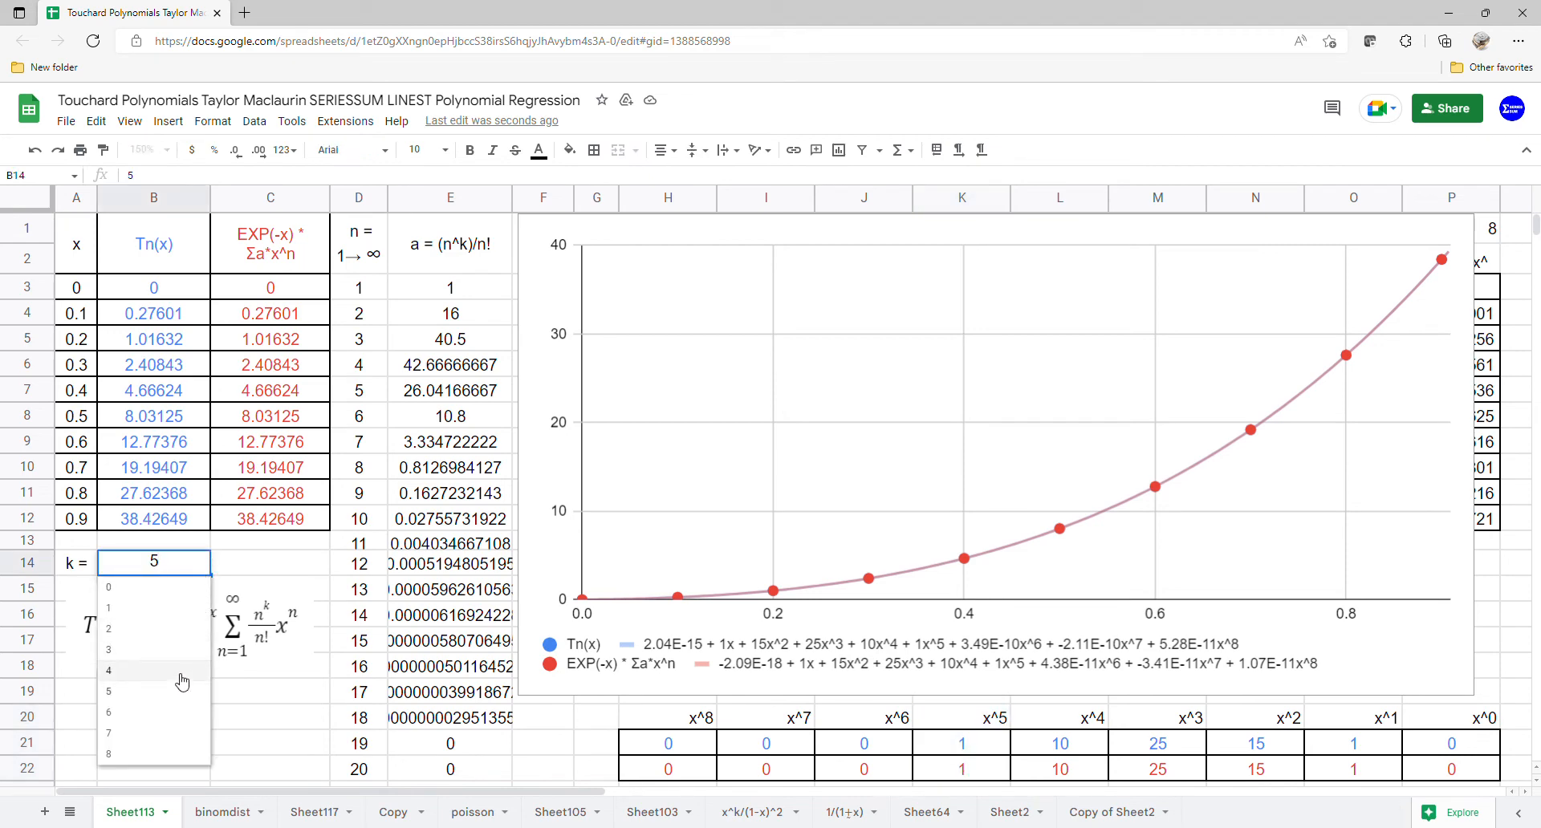
left_click(174, 714)
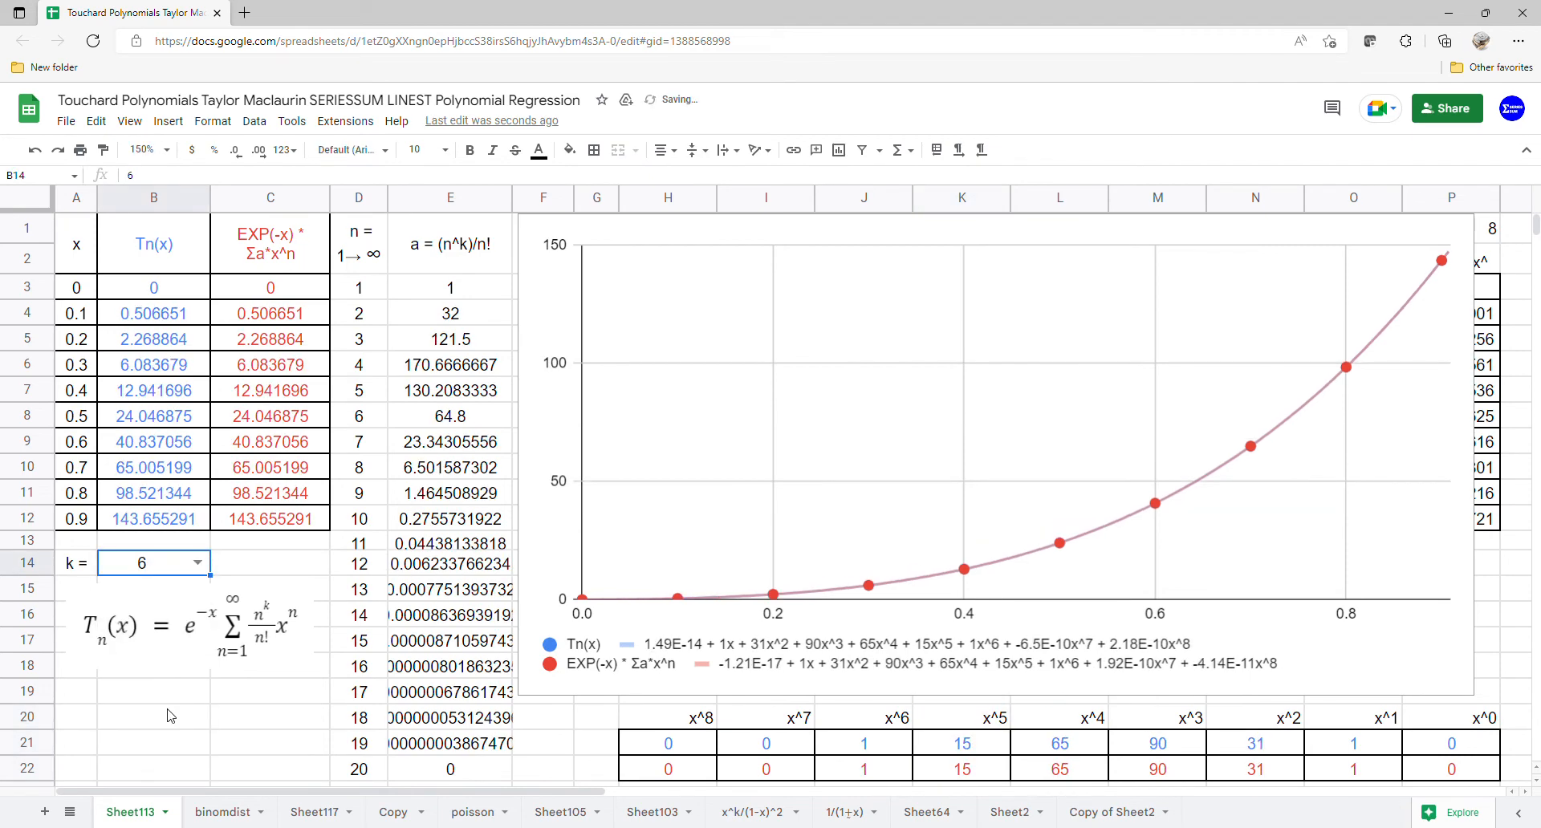
Step: Compare the x^1 through x^6 coefficients of both rows, then set k to 7
left_click_drag(1398, 727, 1318, 769)
left_click_drag(1268, 724, 1265, 769)
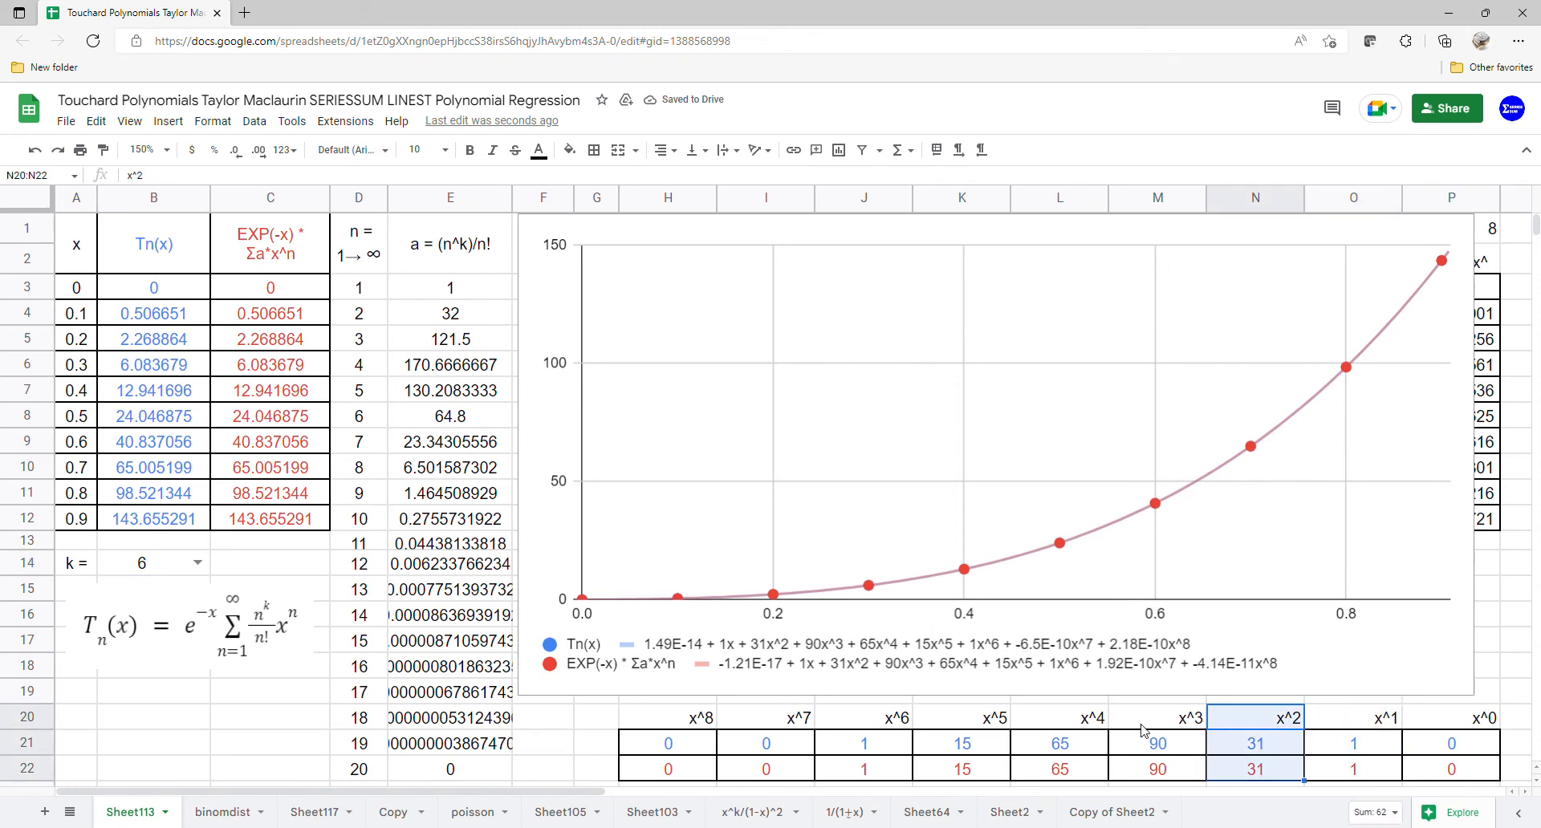
left_click_drag(1144, 726, 1146, 777)
left_click_drag(1033, 719, 973, 775)
left_click(967, 724)
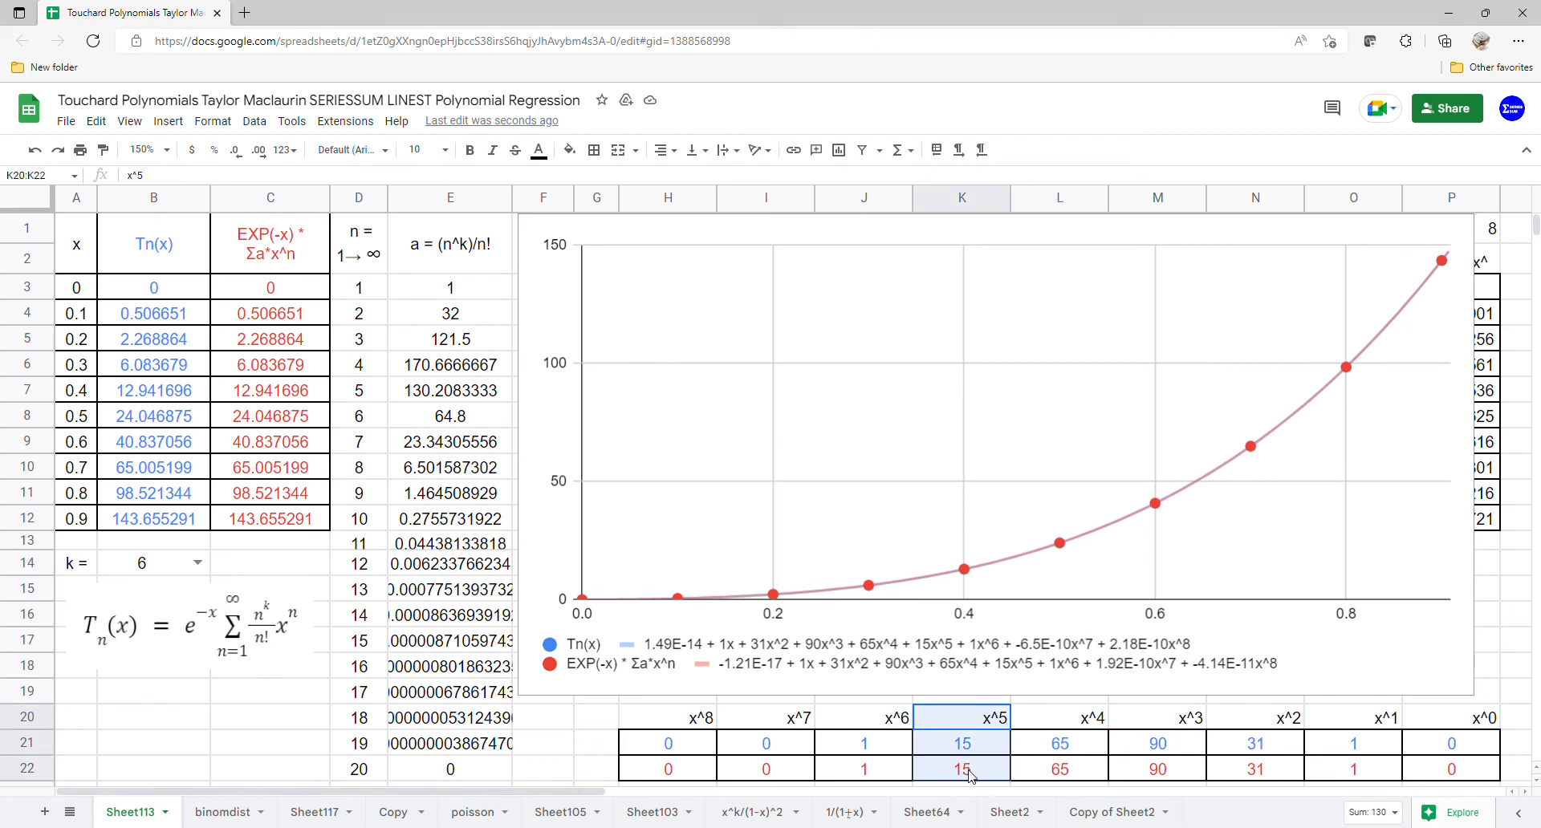
left_click_drag(871, 726, 874, 775)
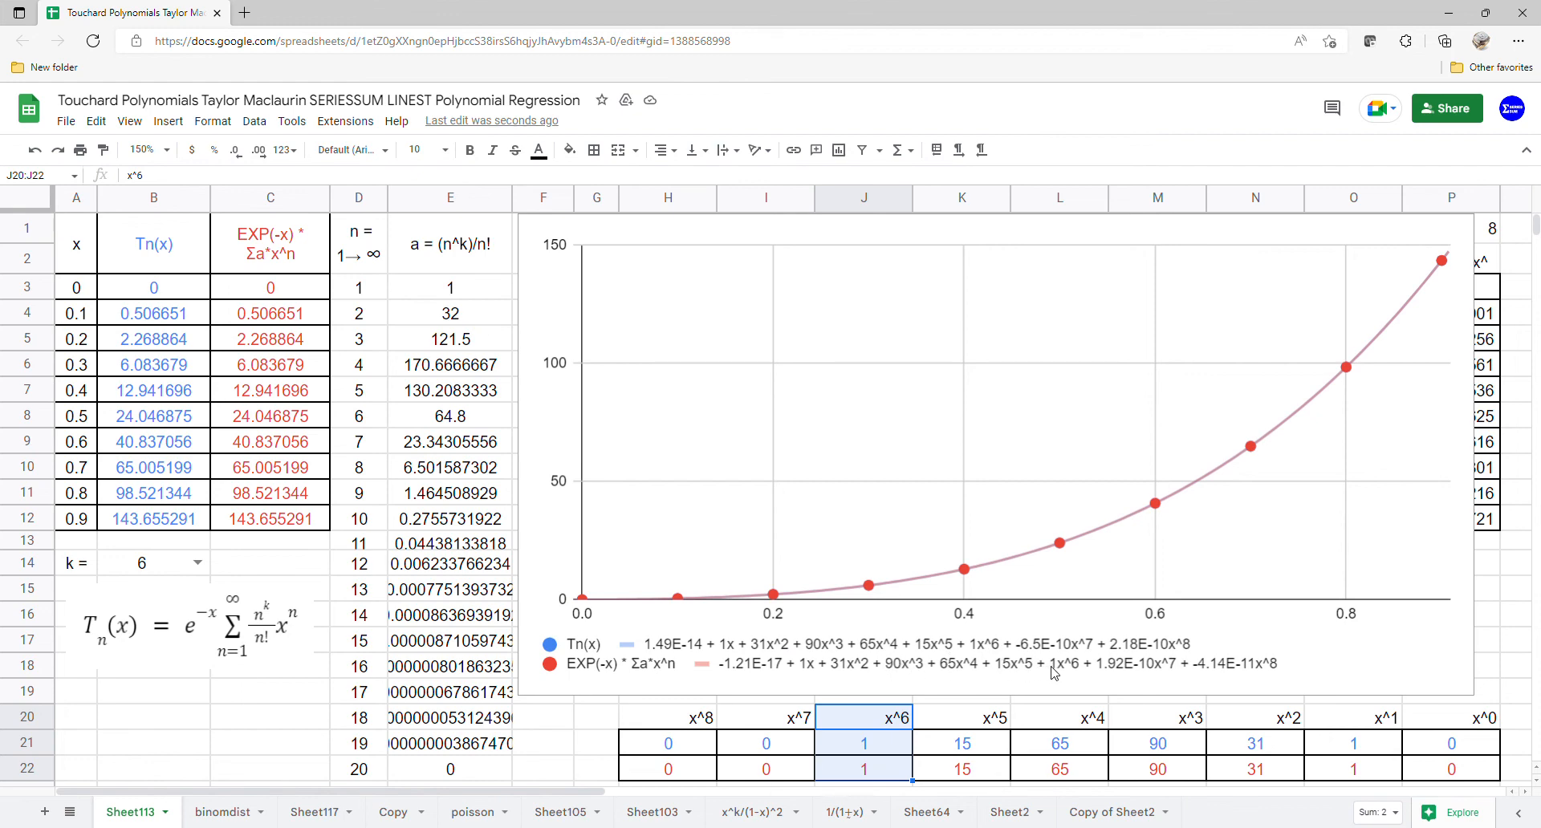
left_click(197, 562)
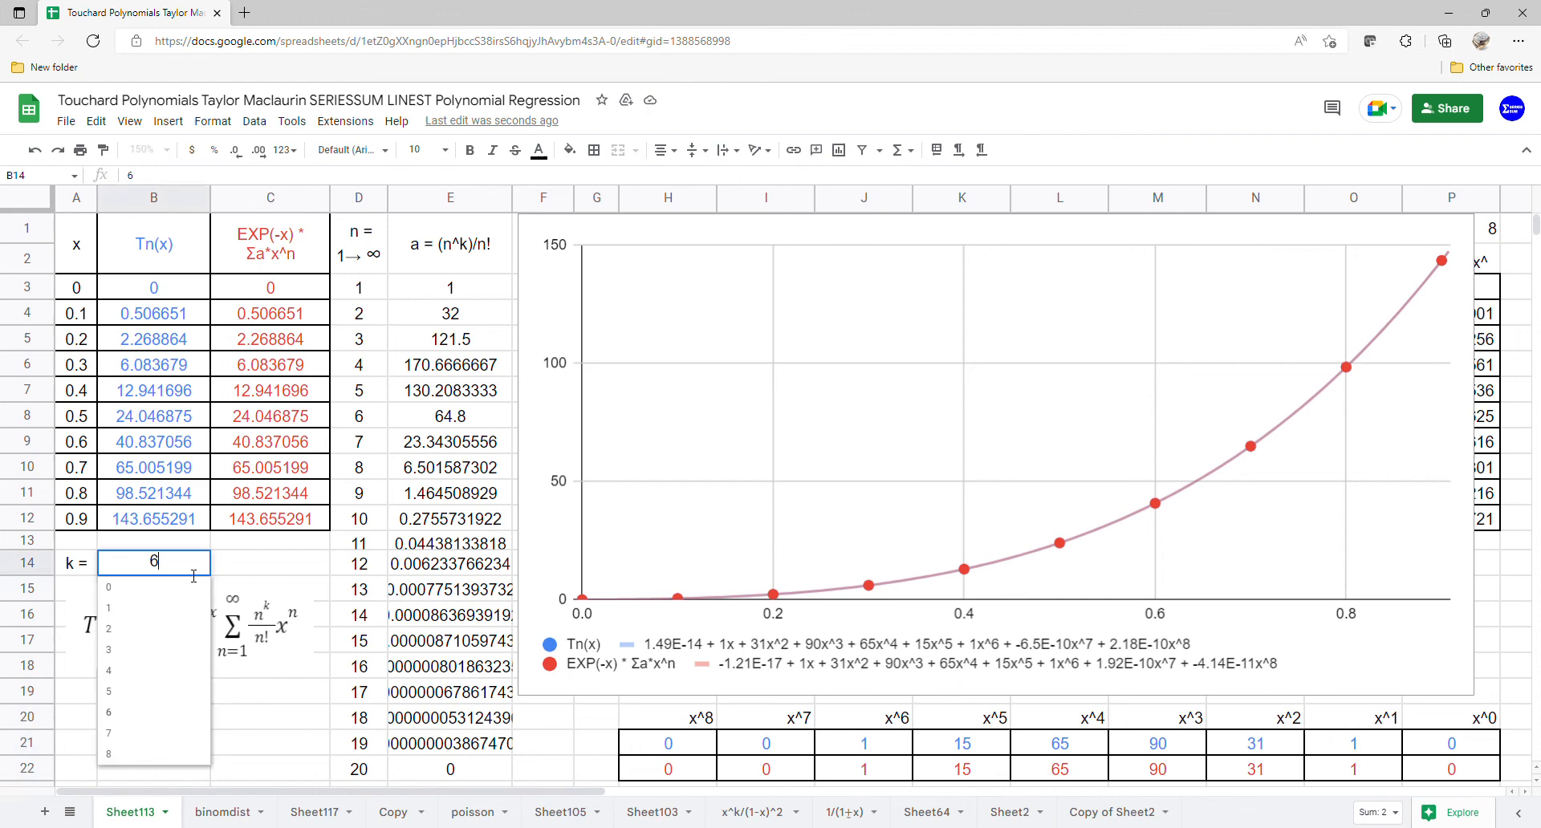
left_click(152, 730)
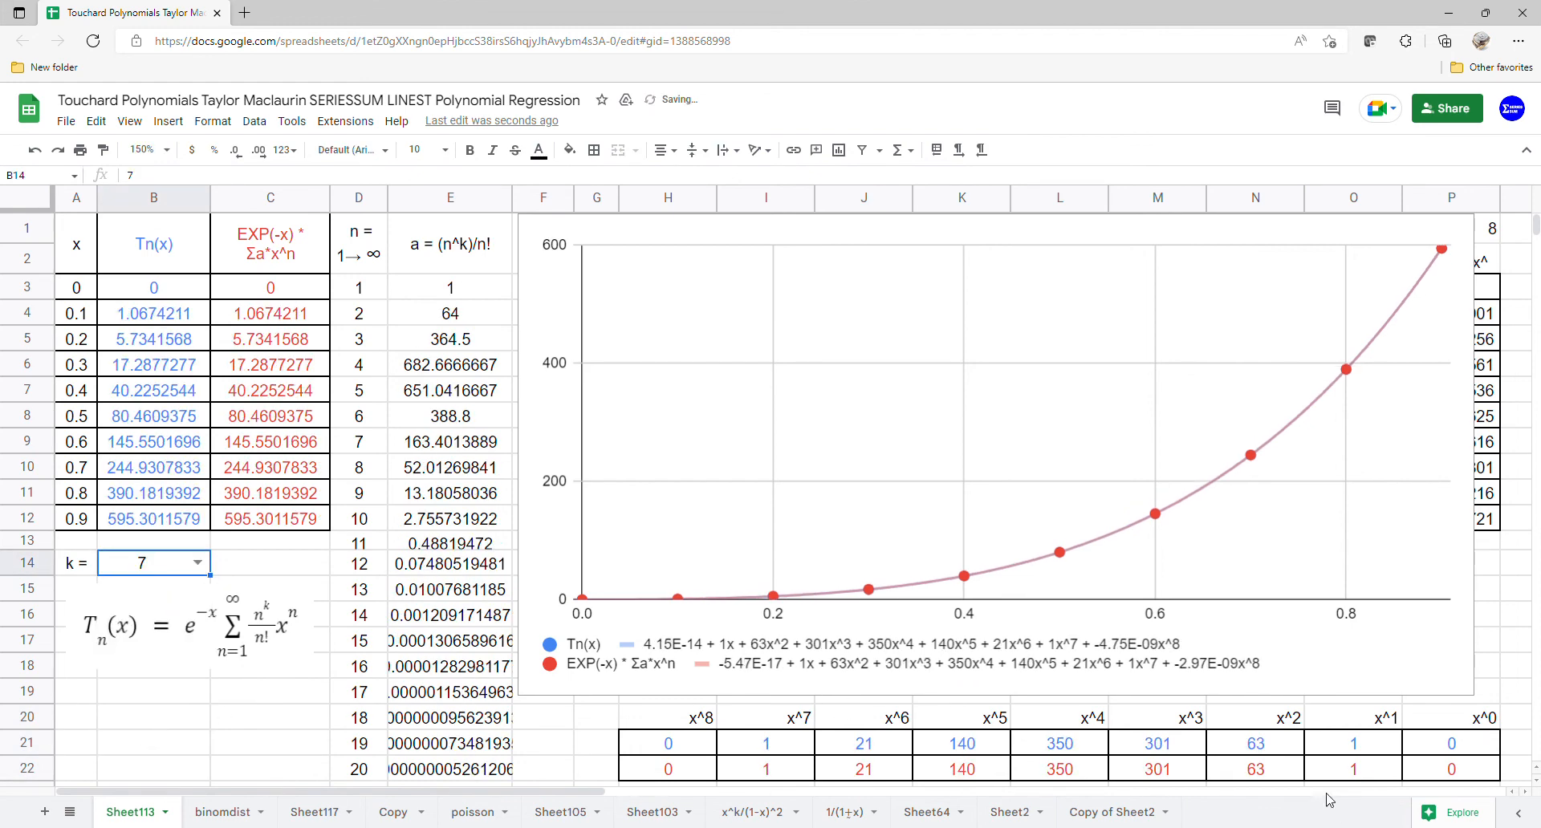
Step: Compare the x^1 through x^7 coefficients of both rows, then set k to 8
left_click_drag(1354, 735, 1356, 774)
left_click_drag(1277, 722, 1271, 784)
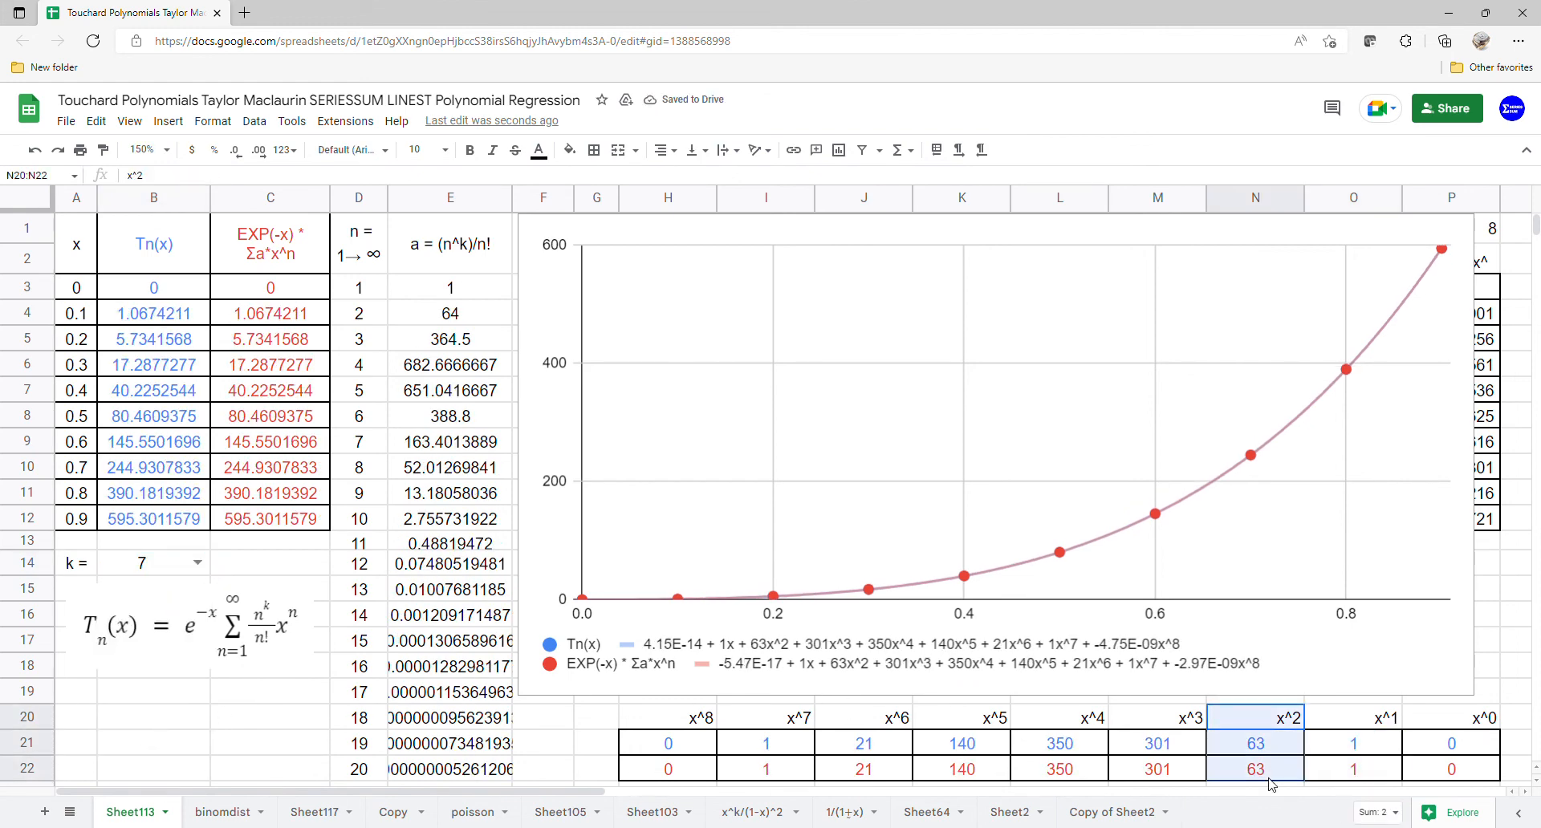
left_click_drag(1173, 721, 1167, 777)
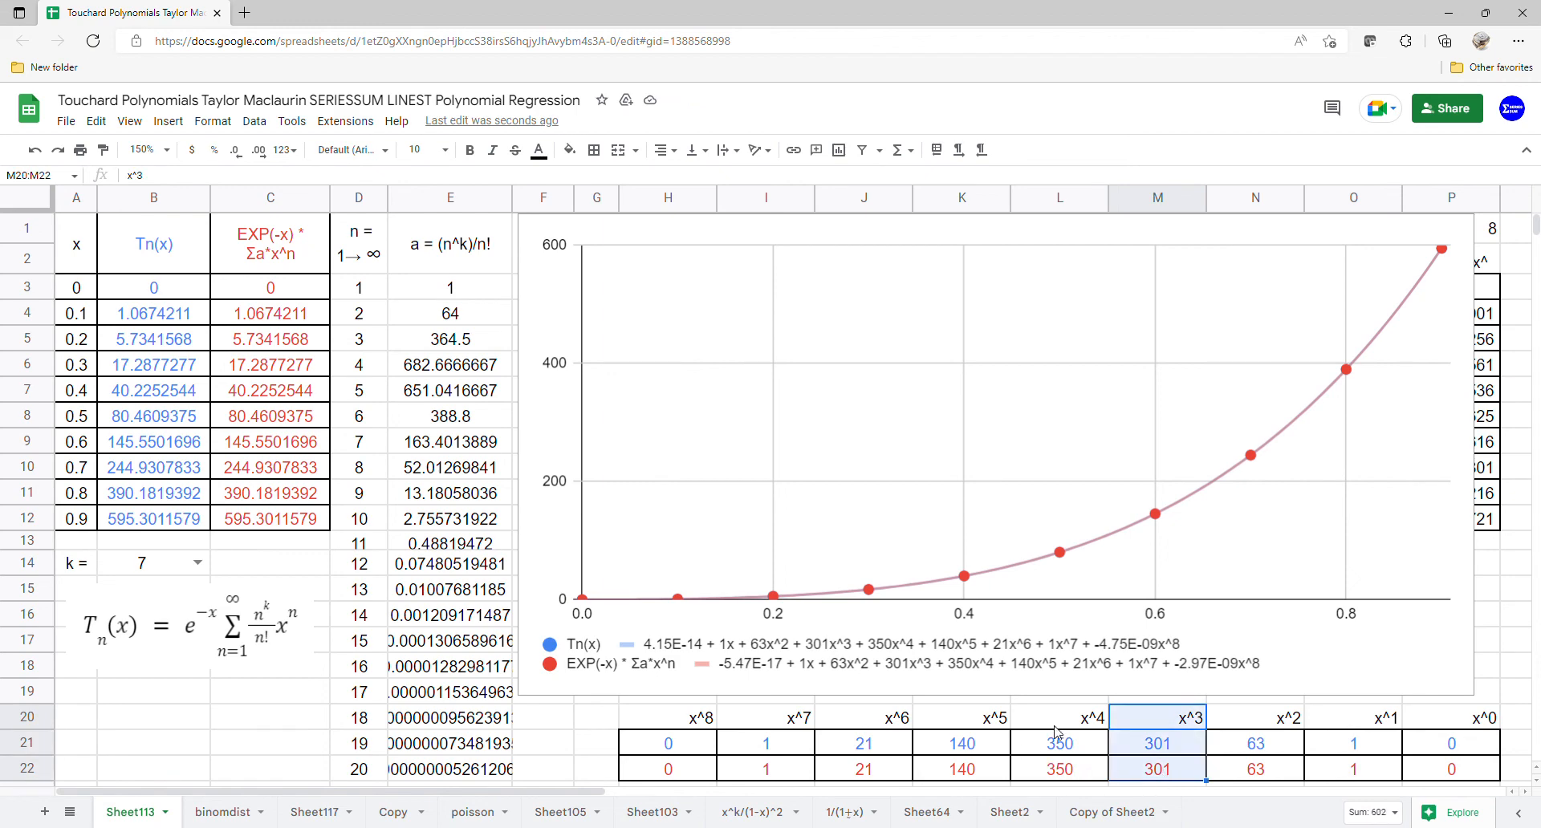
left_click_drag(1055, 724, 1053, 772)
left_click_drag(961, 721, 949, 777)
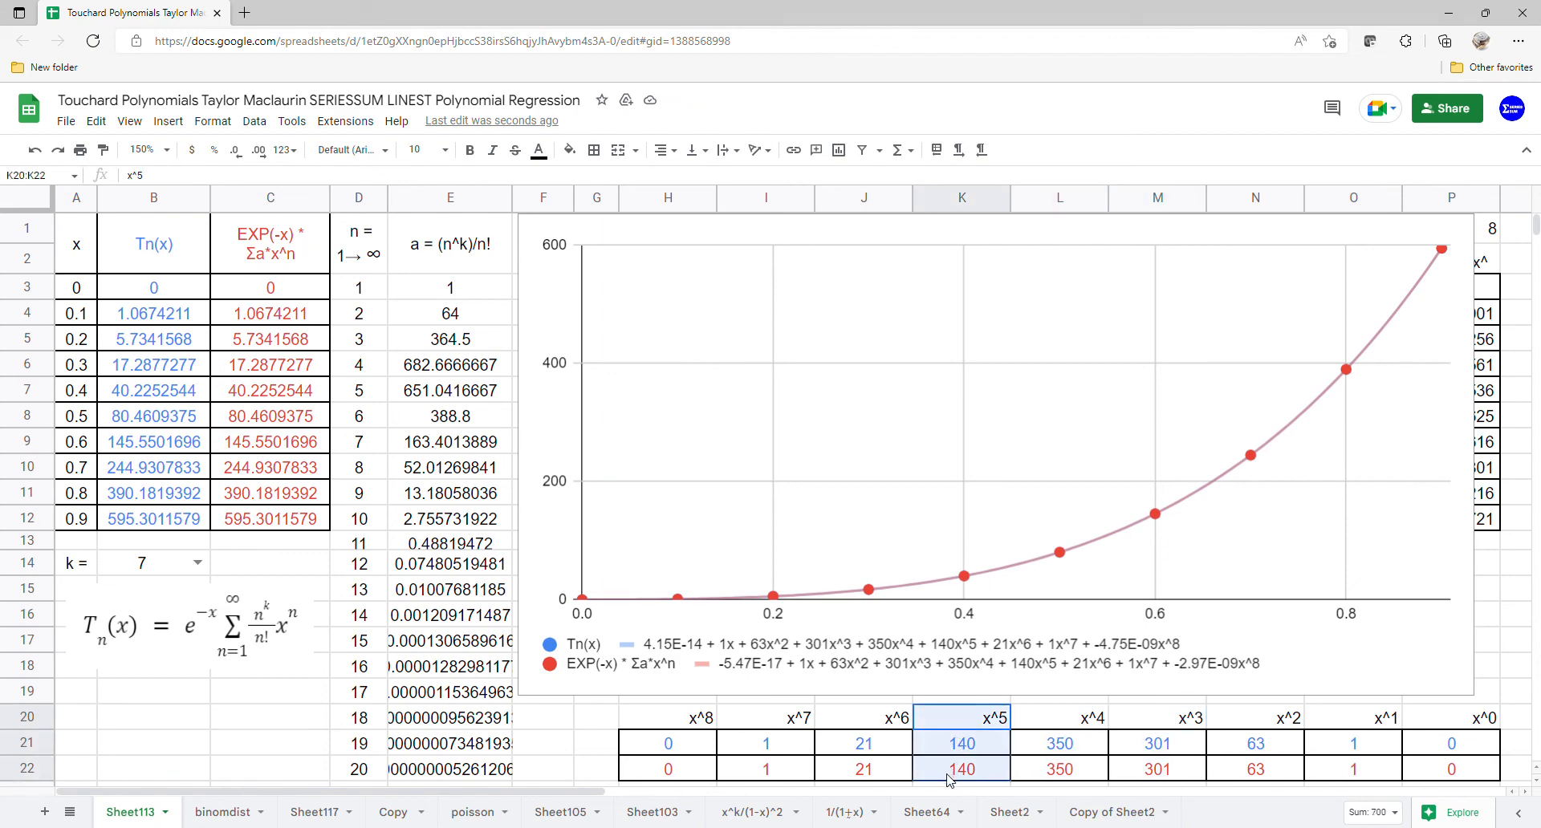
left_click_drag(904, 724, 895, 770)
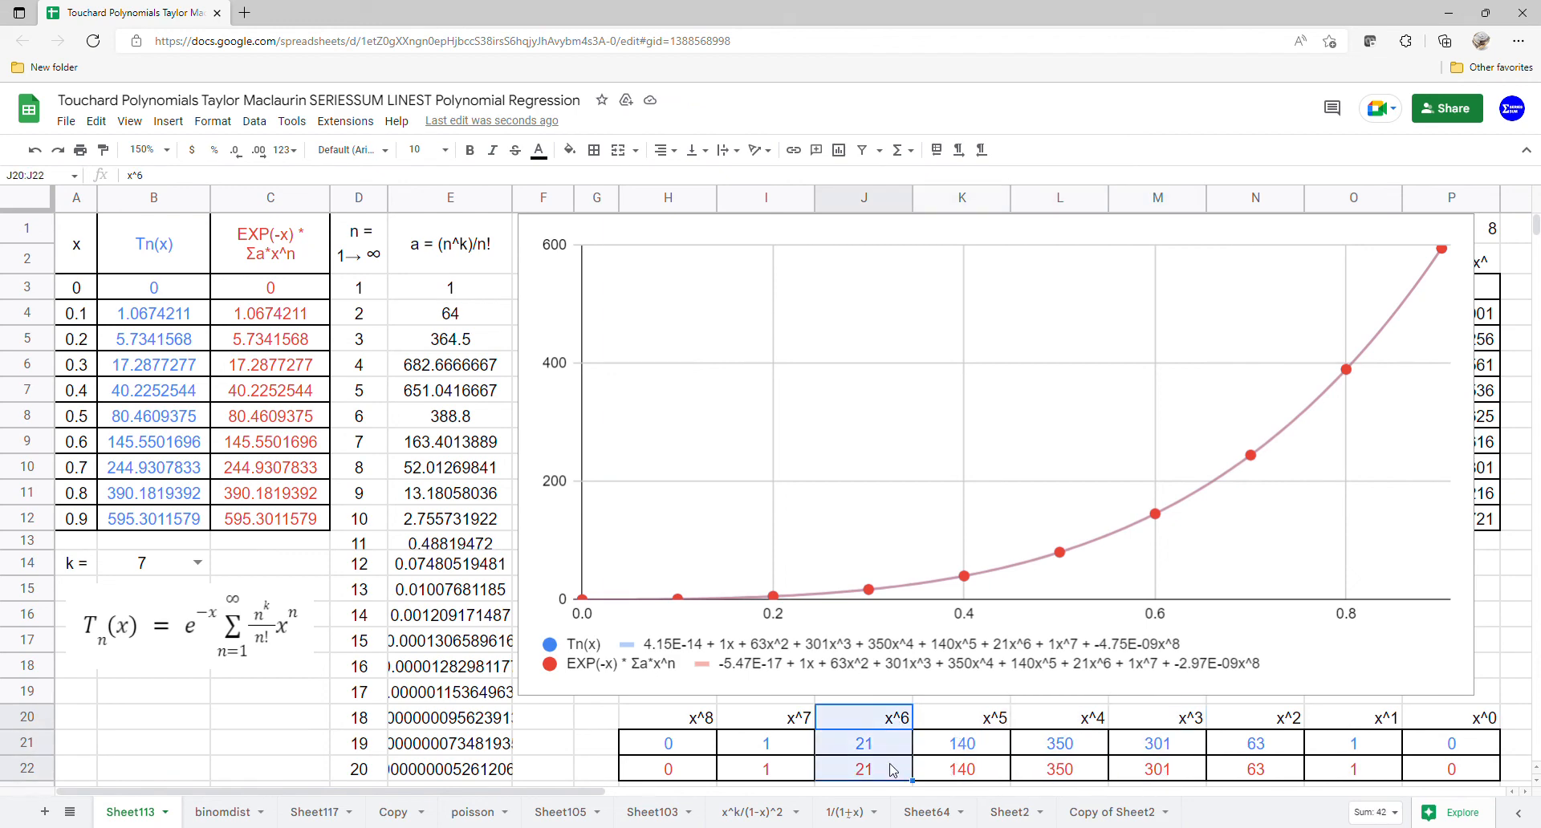
left_click_drag(803, 728, 789, 779)
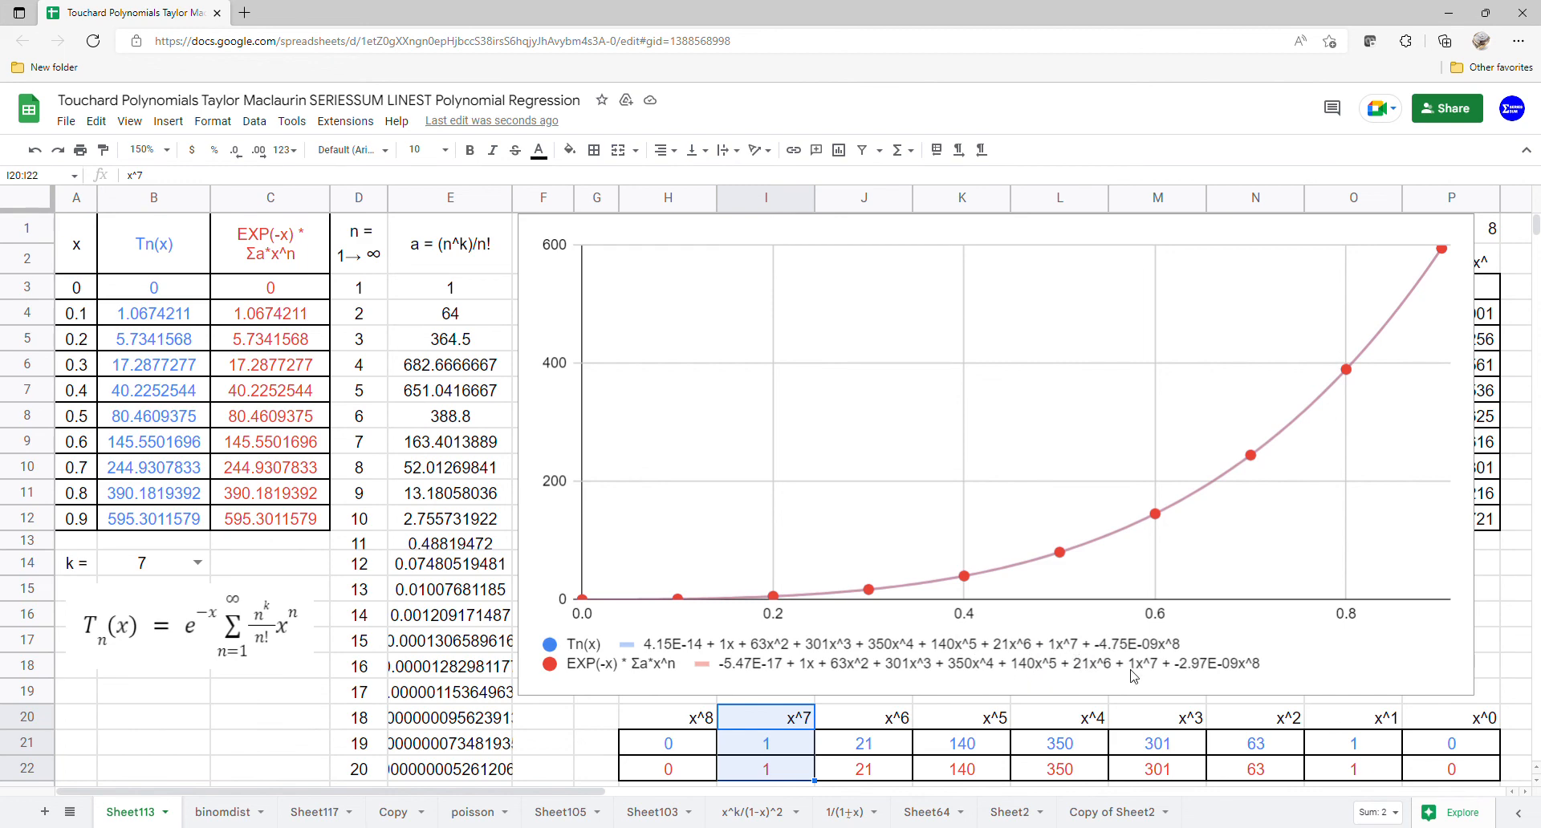
left_click(198, 563)
left_click(149, 766)
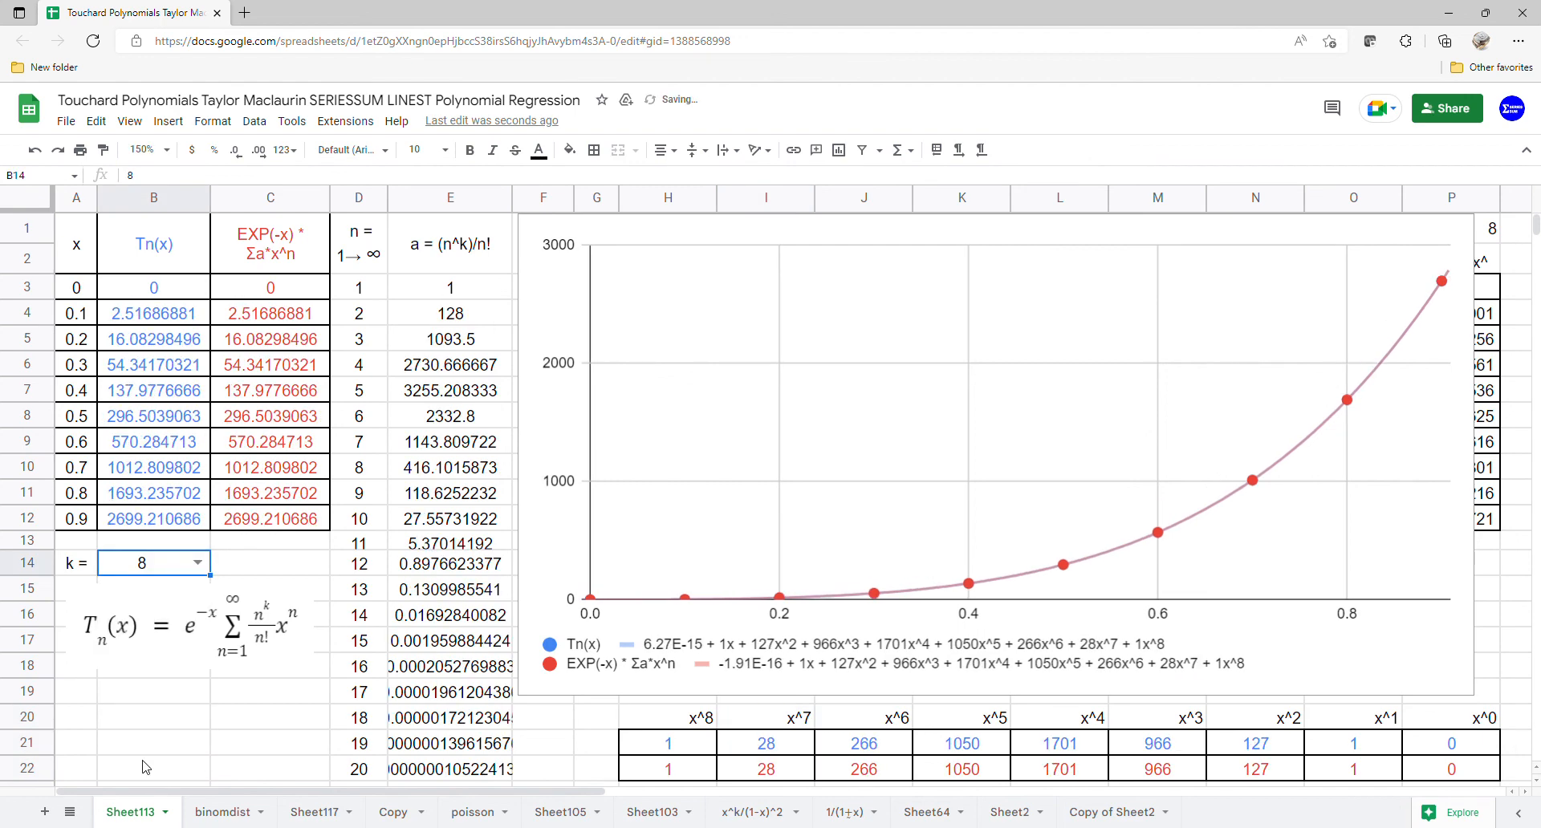
Step: Compare the x^1 through x^8 coefficients of both coefficient rows for k = 8
left_click_drag(1333, 729, 1339, 775)
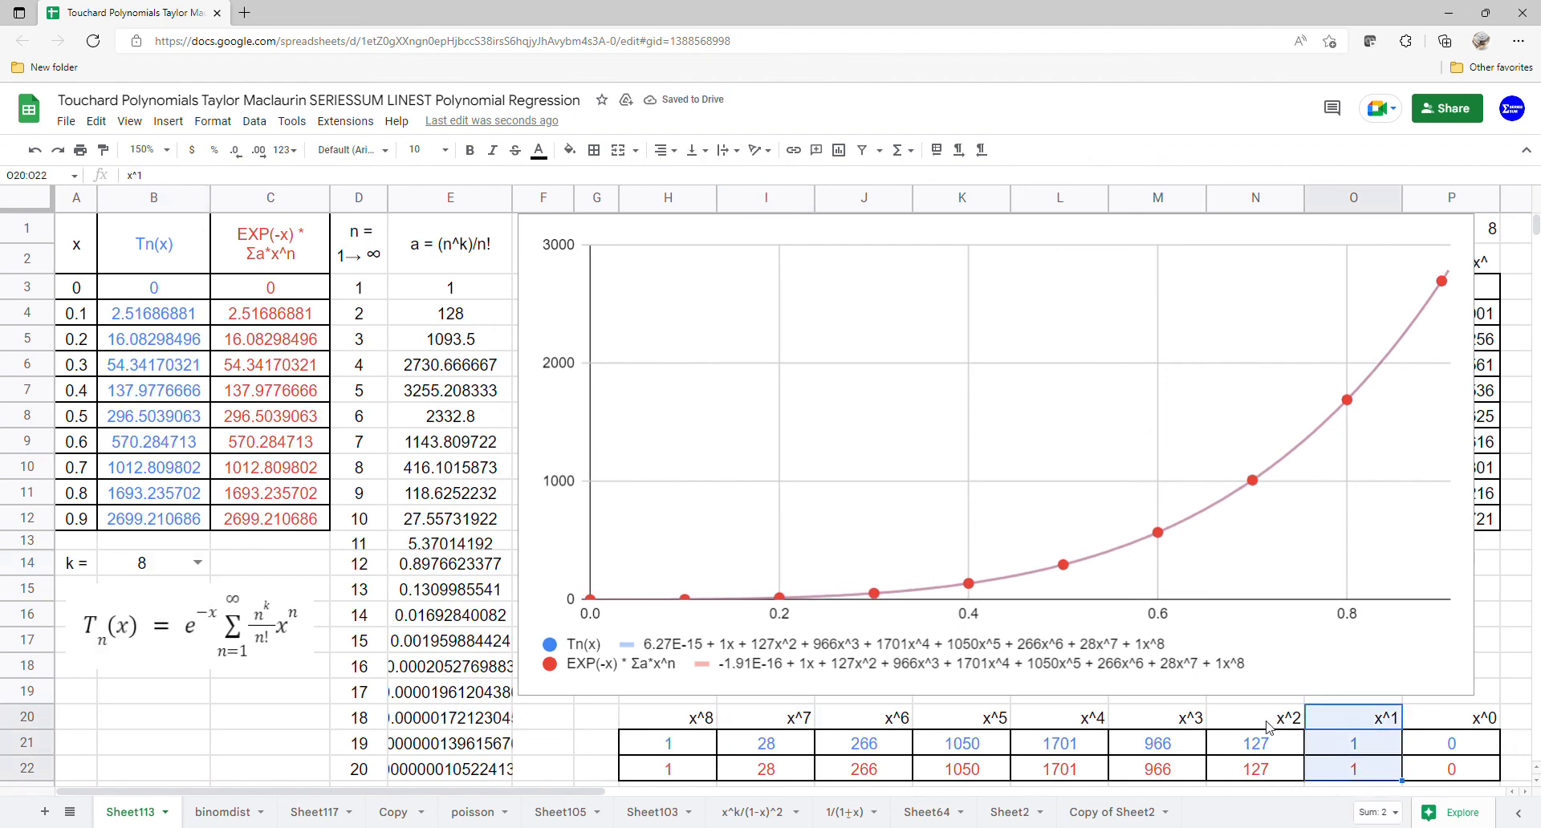
left_click_drag(1268, 726, 1266, 770)
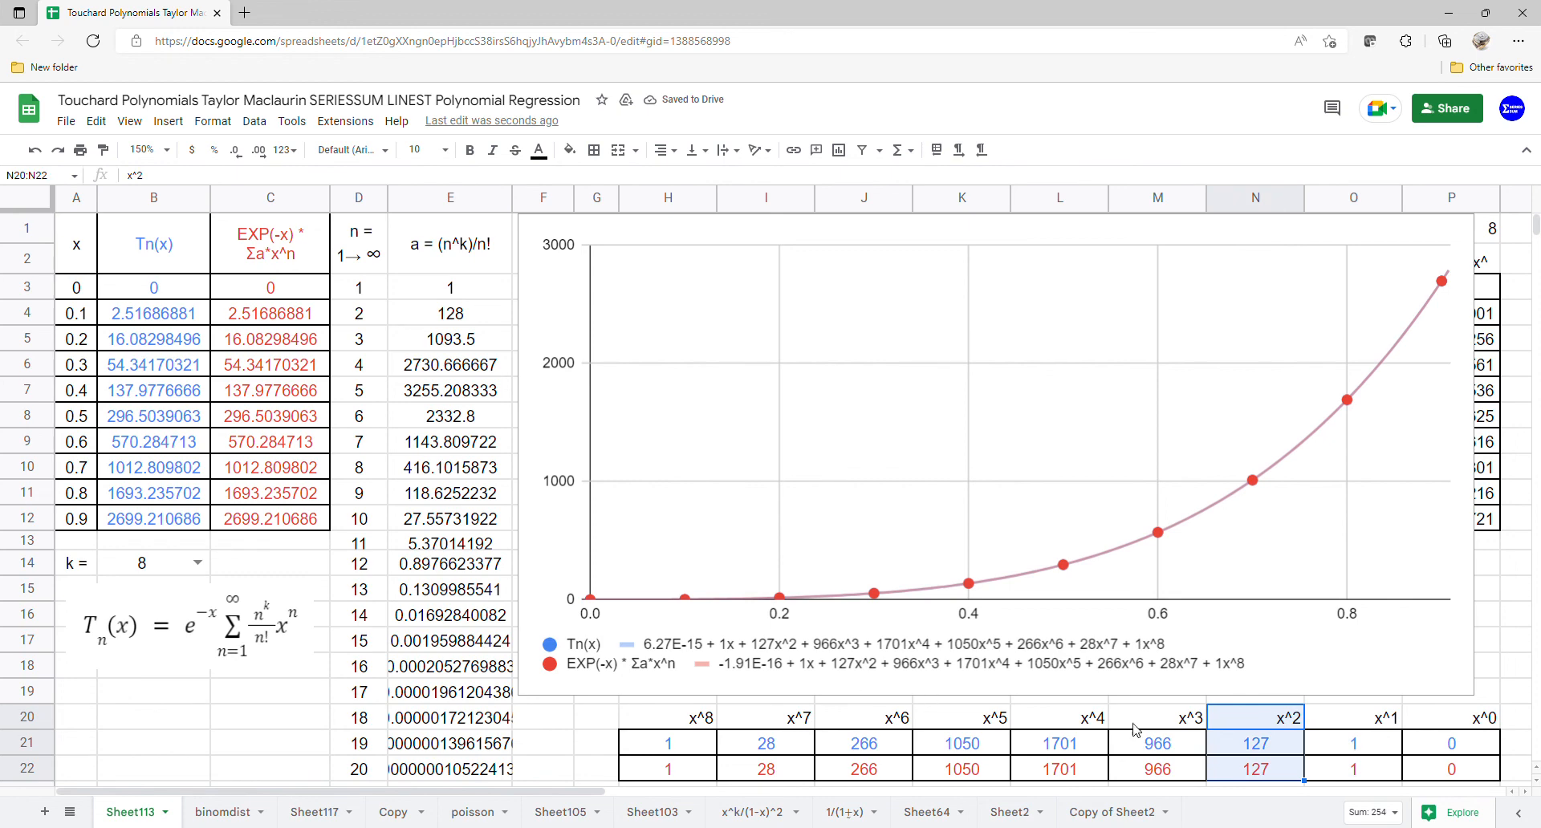
left_click_drag(1166, 722, 1166, 772)
left_click_drag(1061, 720, 1064, 771)
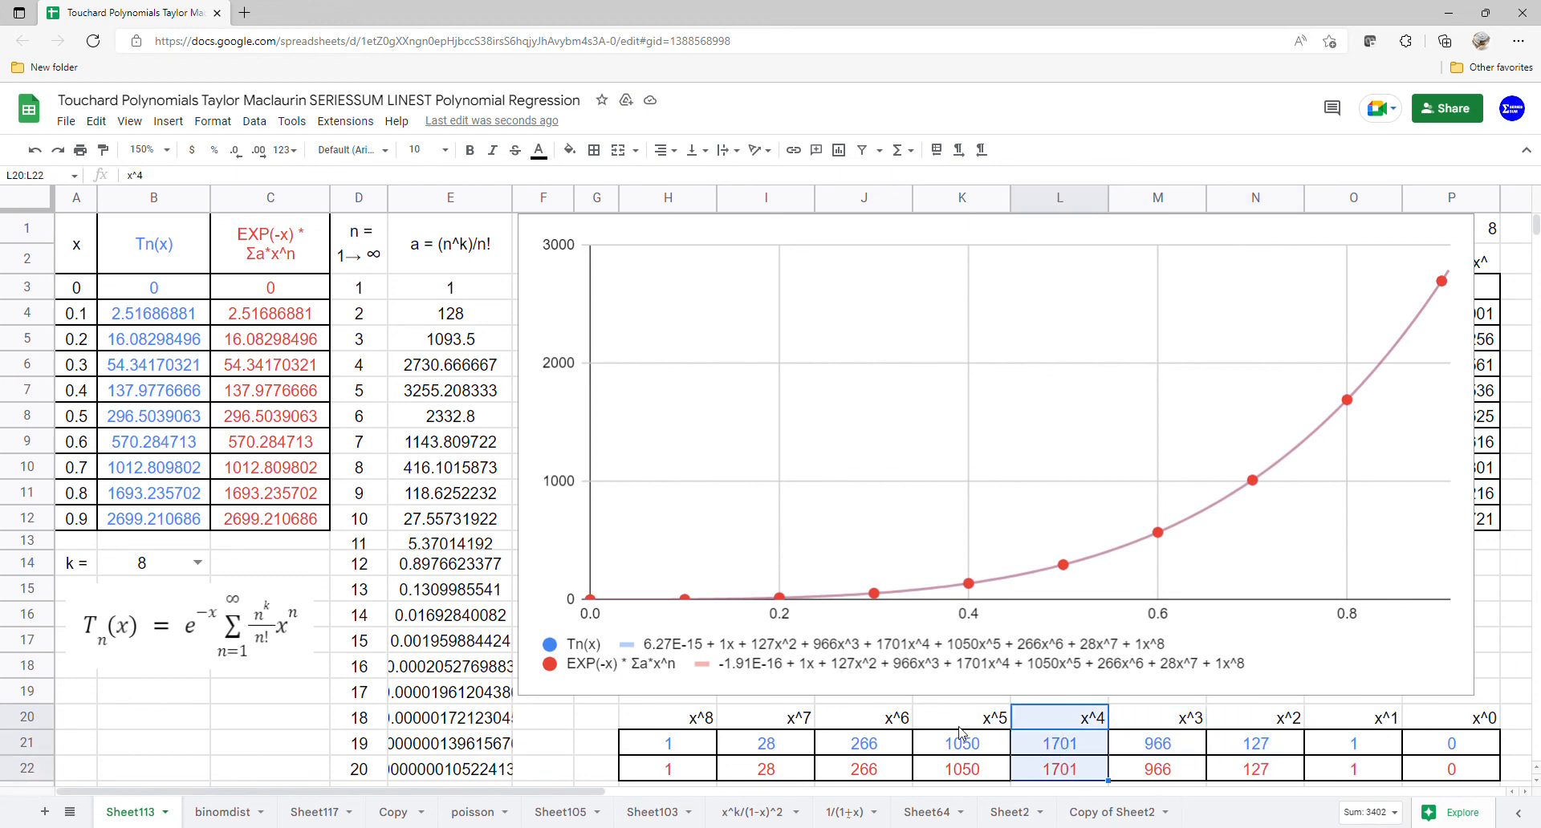
left_click_drag(962, 723, 969, 773)
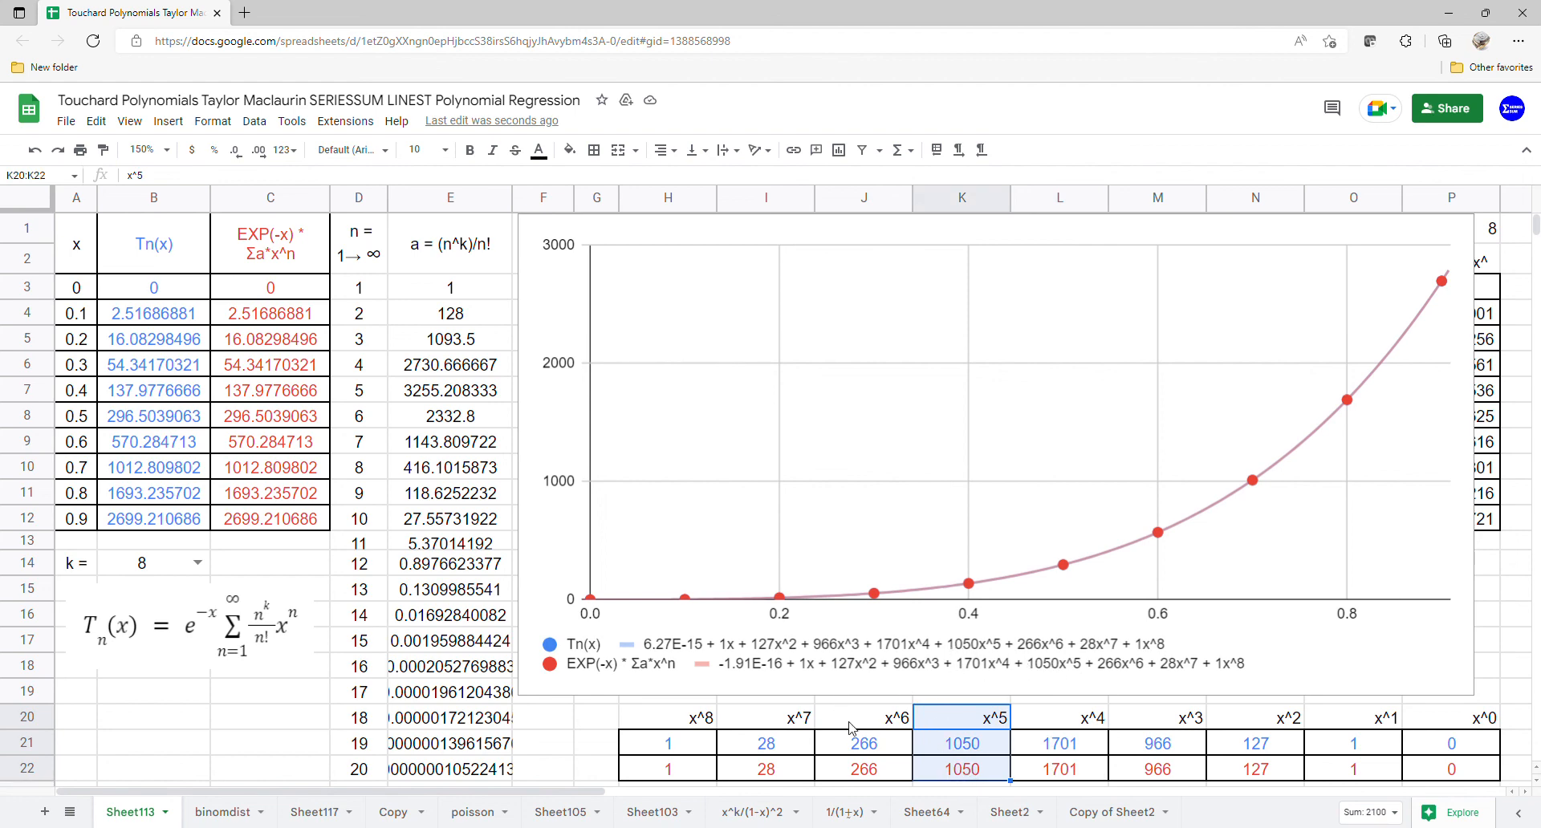
left_click_drag(853, 727, 855, 773)
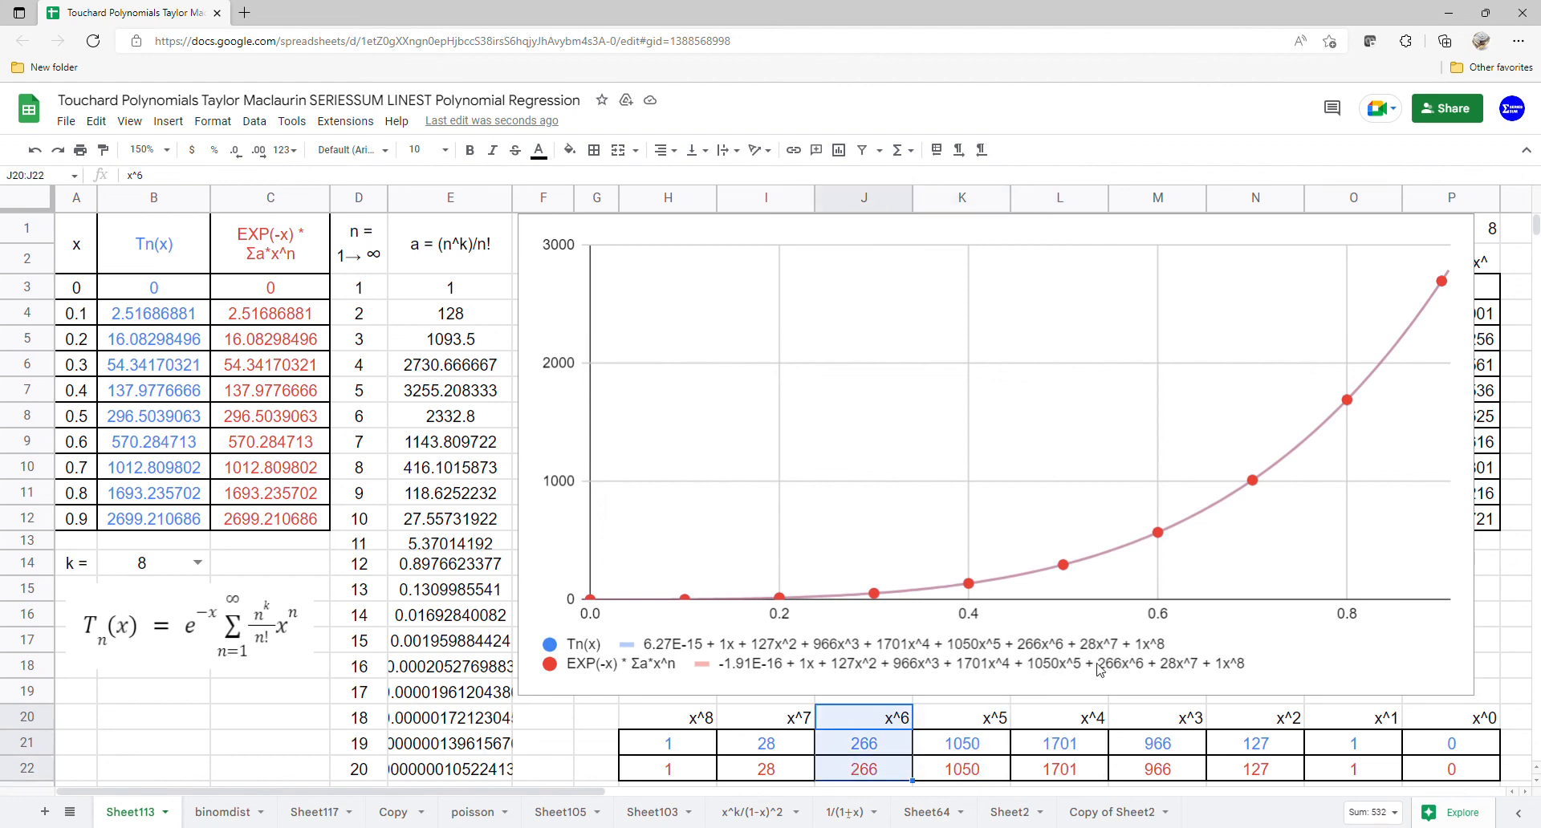
left_click_drag(790, 727, 795, 773)
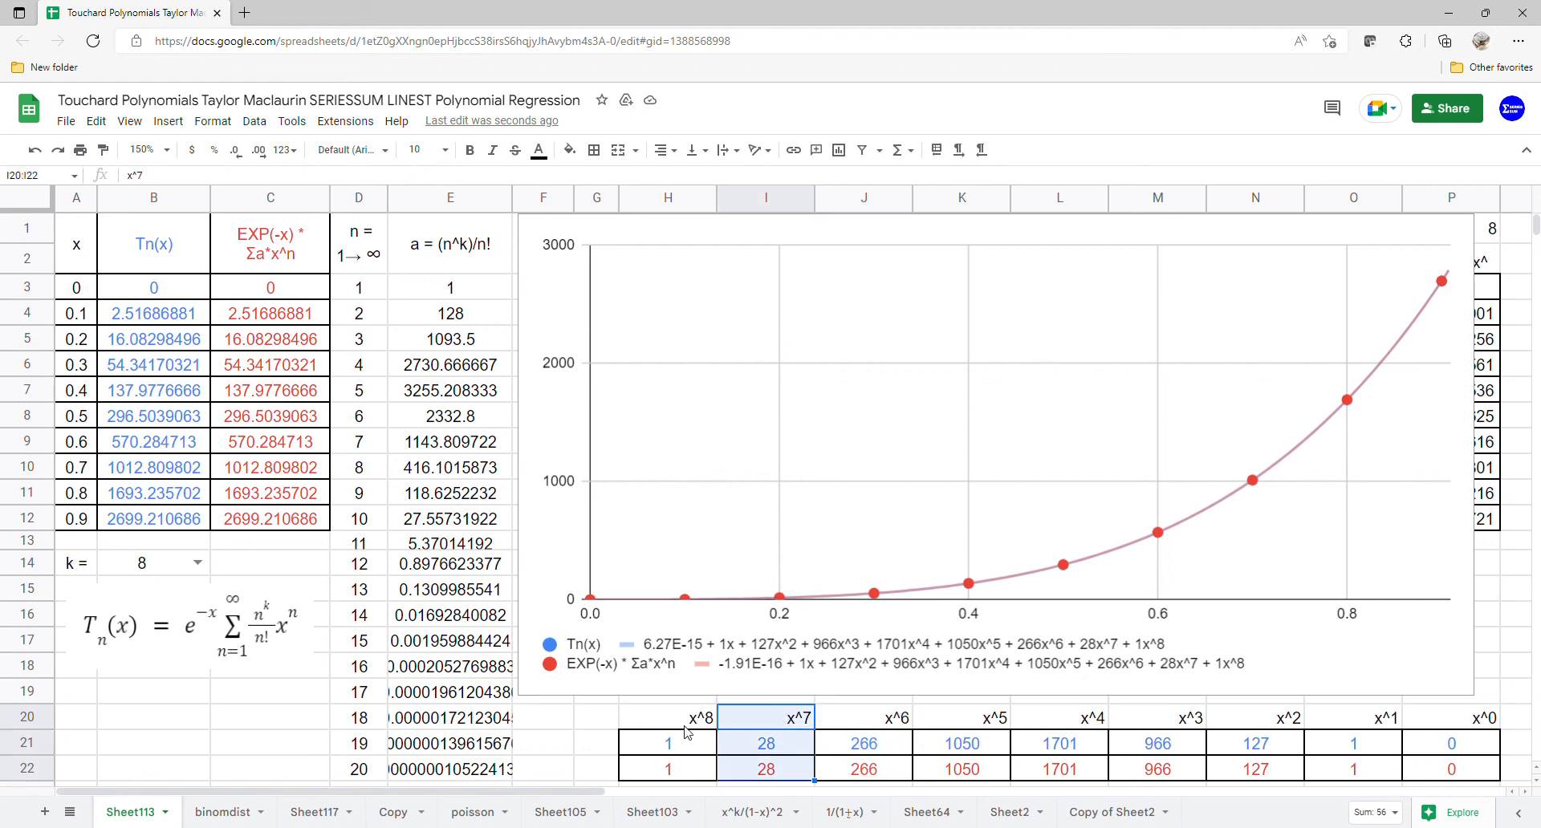
left_click_drag(690, 727, 685, 773)
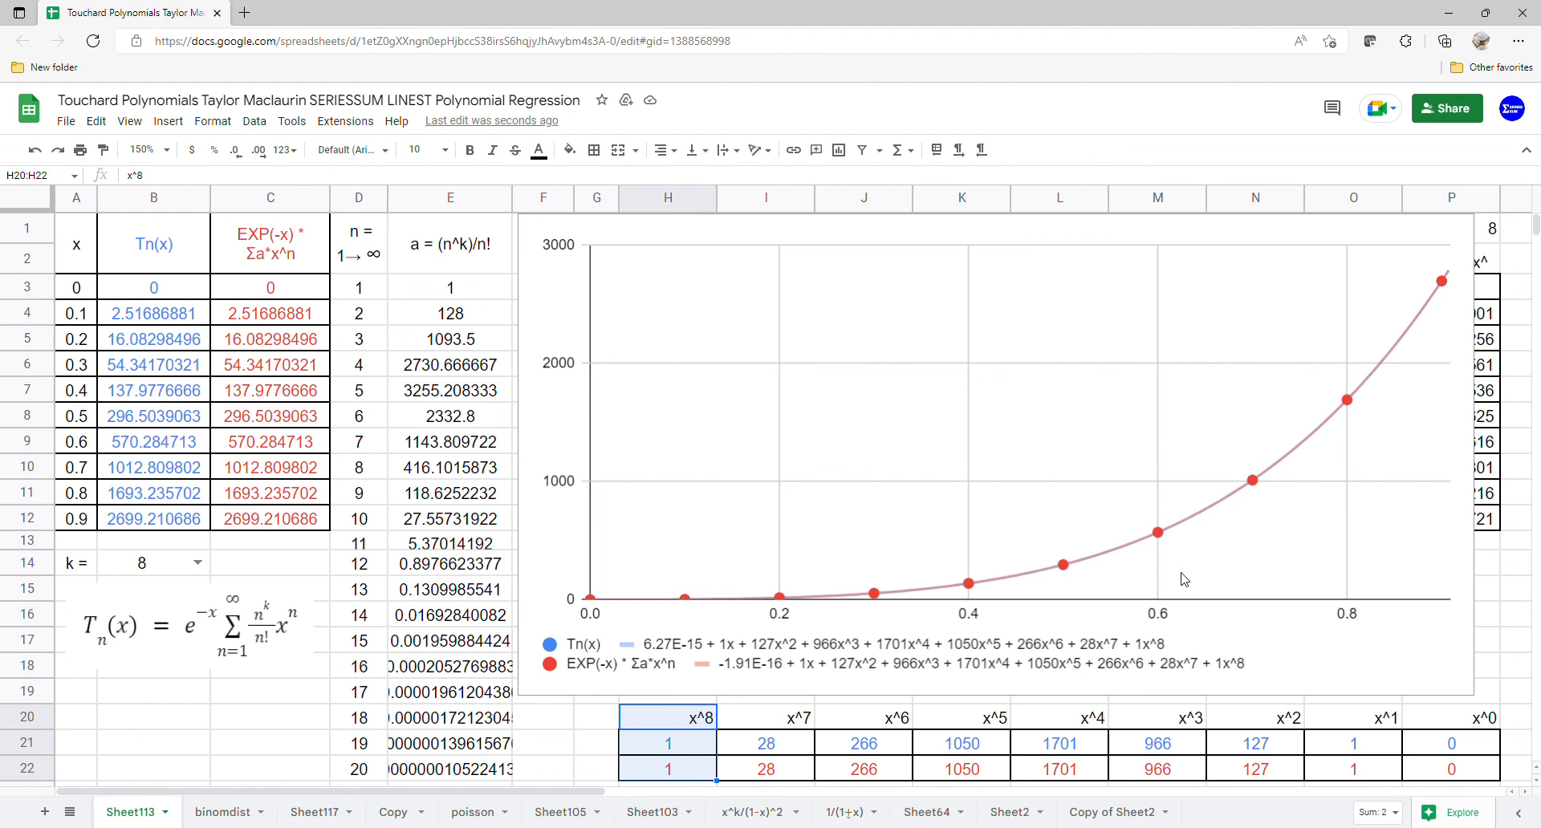